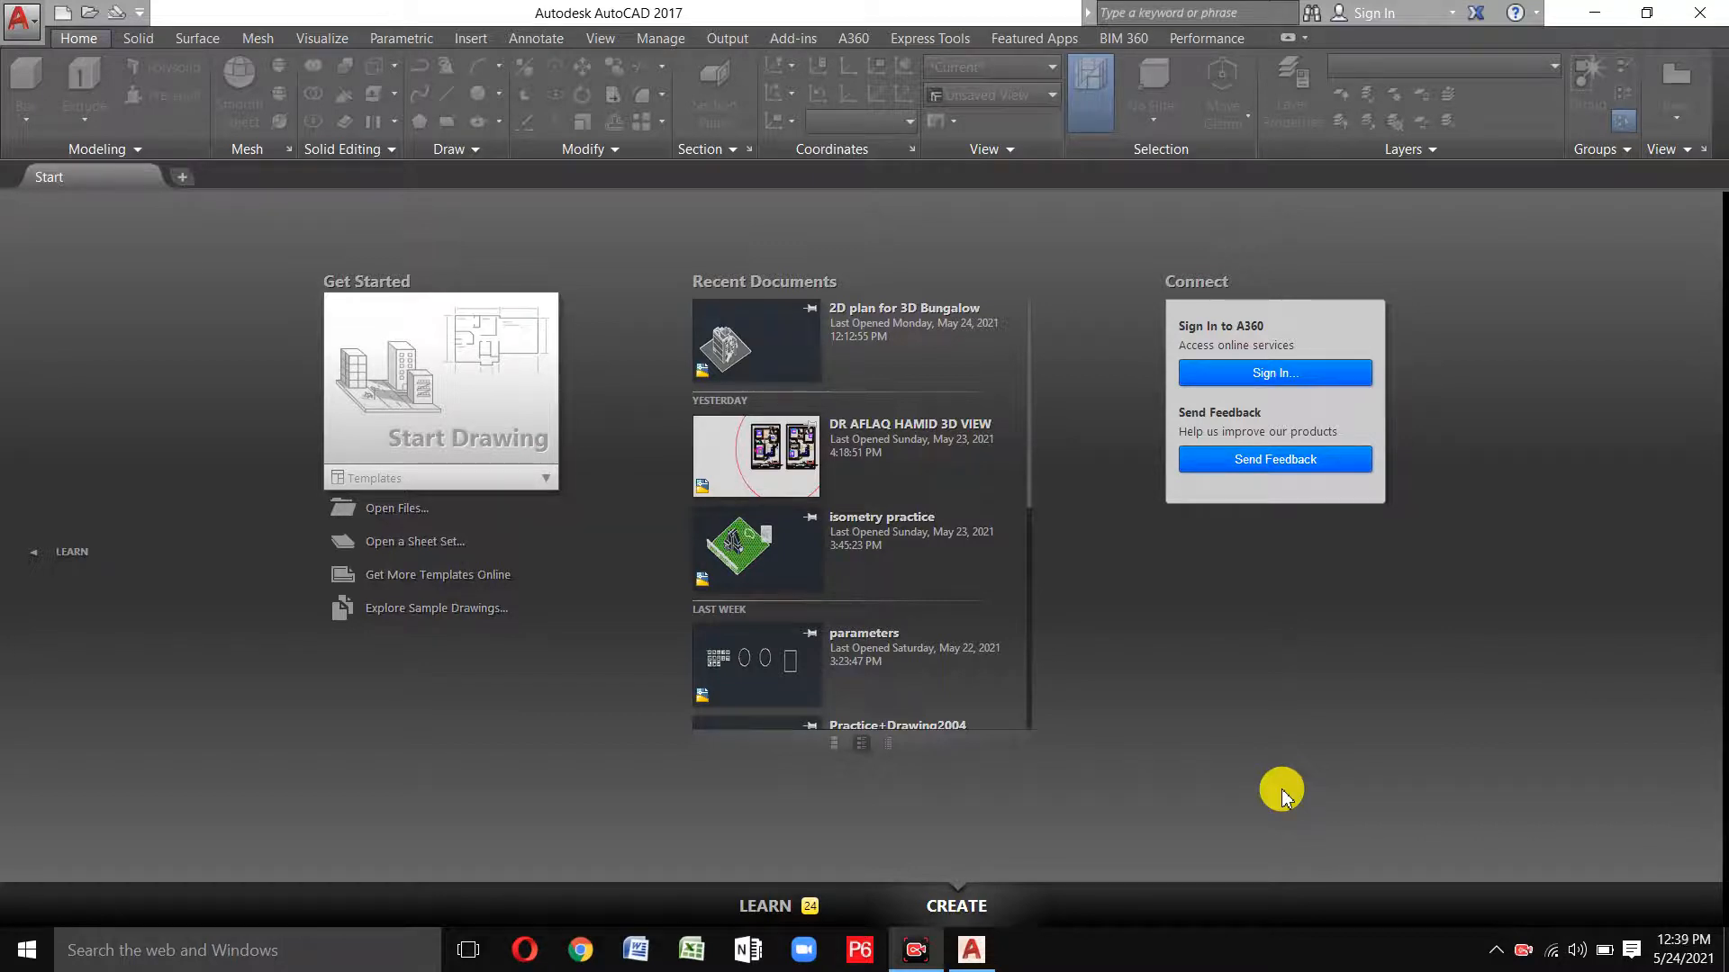
# Create a new blank drawing from one of the available templates.
pyautogui.click(495, 478)
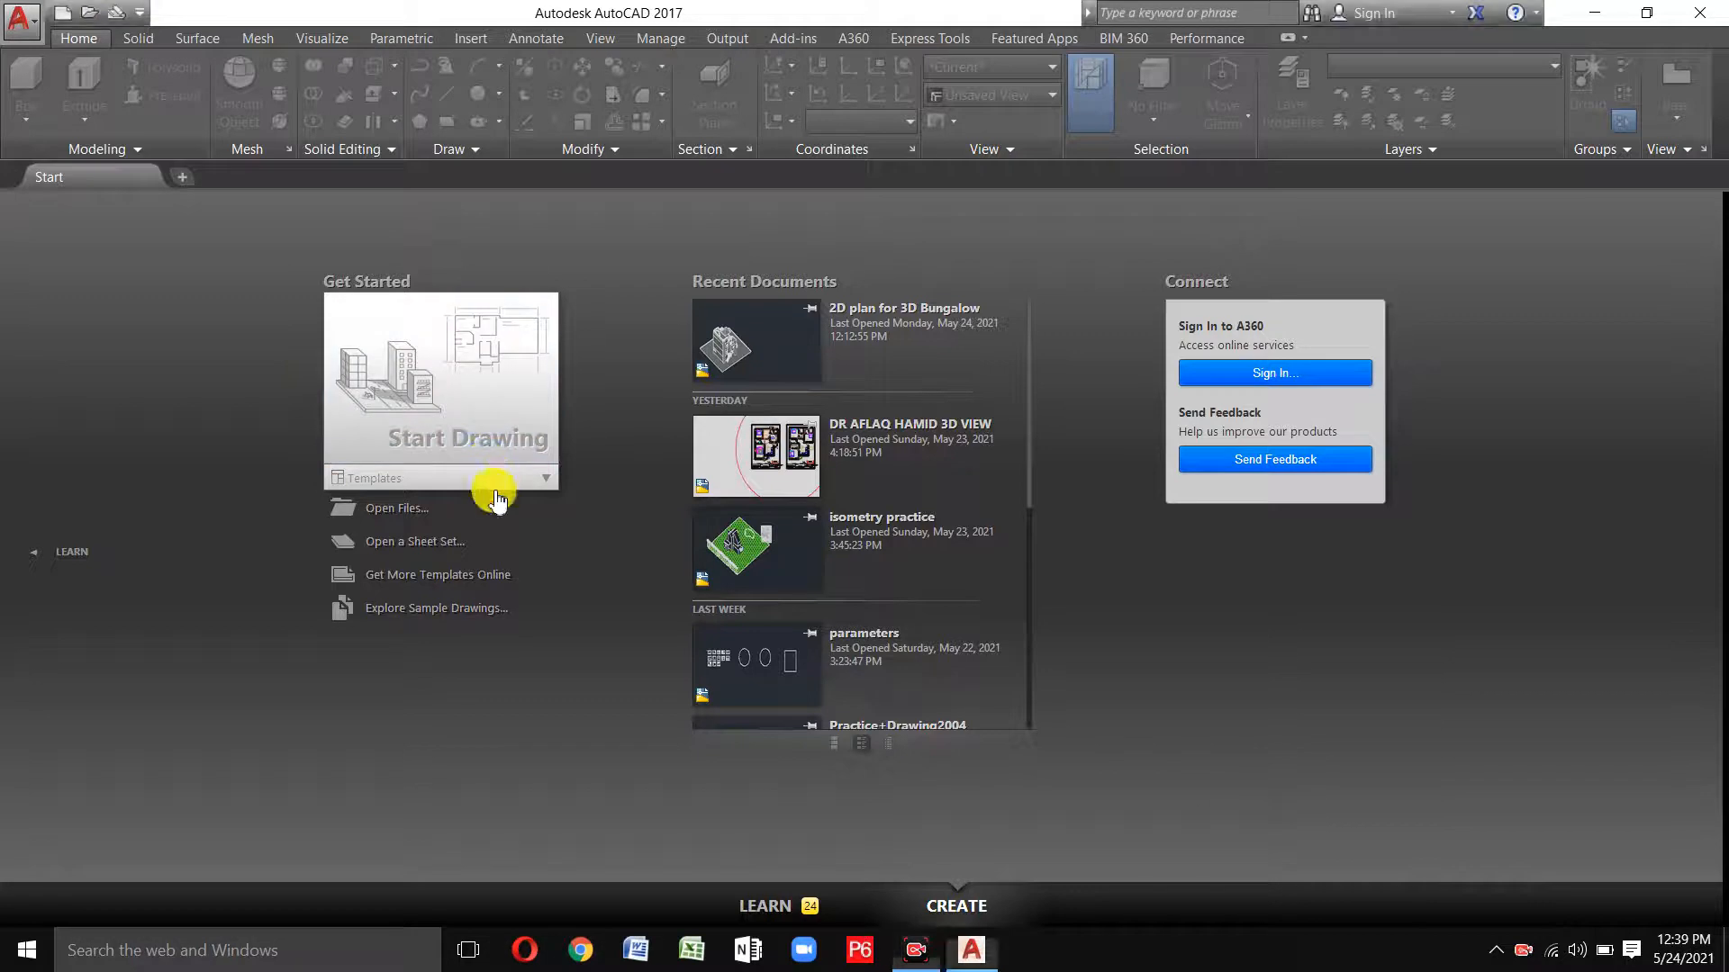
pyautogui.click(547, 479)
pyautogui.click(408, 574)
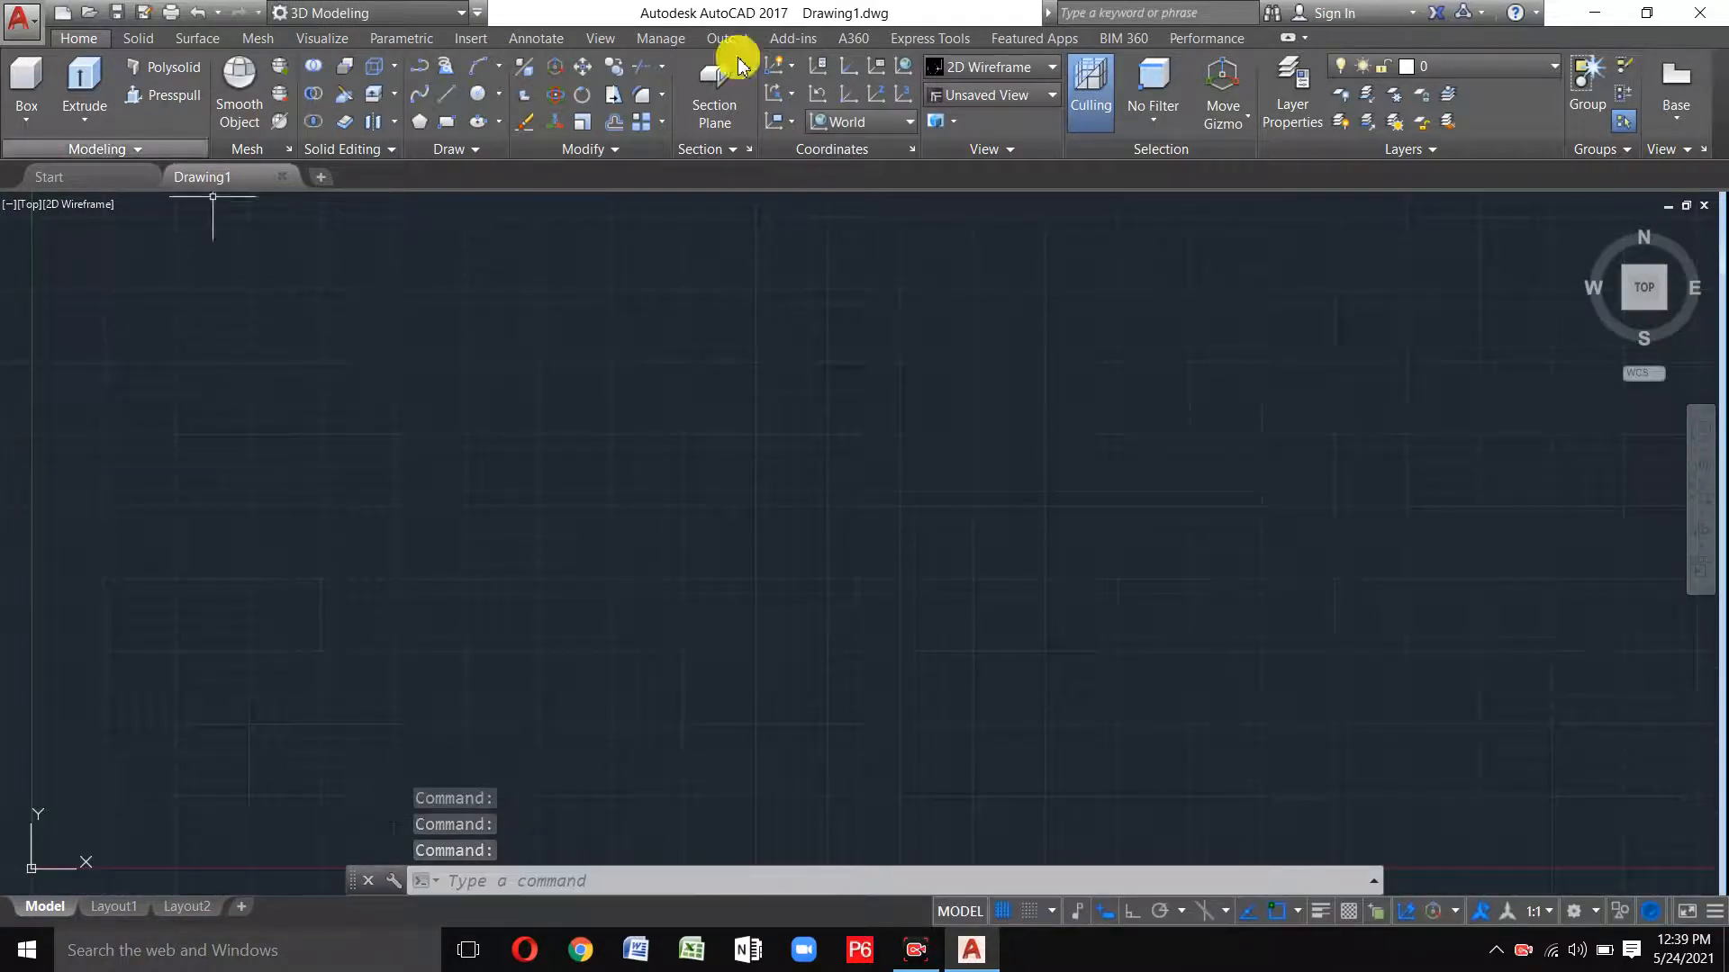
# Switch the workspace to Drafting & Annotation, and view Layout1 before returning to model space.
pyautogui.click(420, 14)
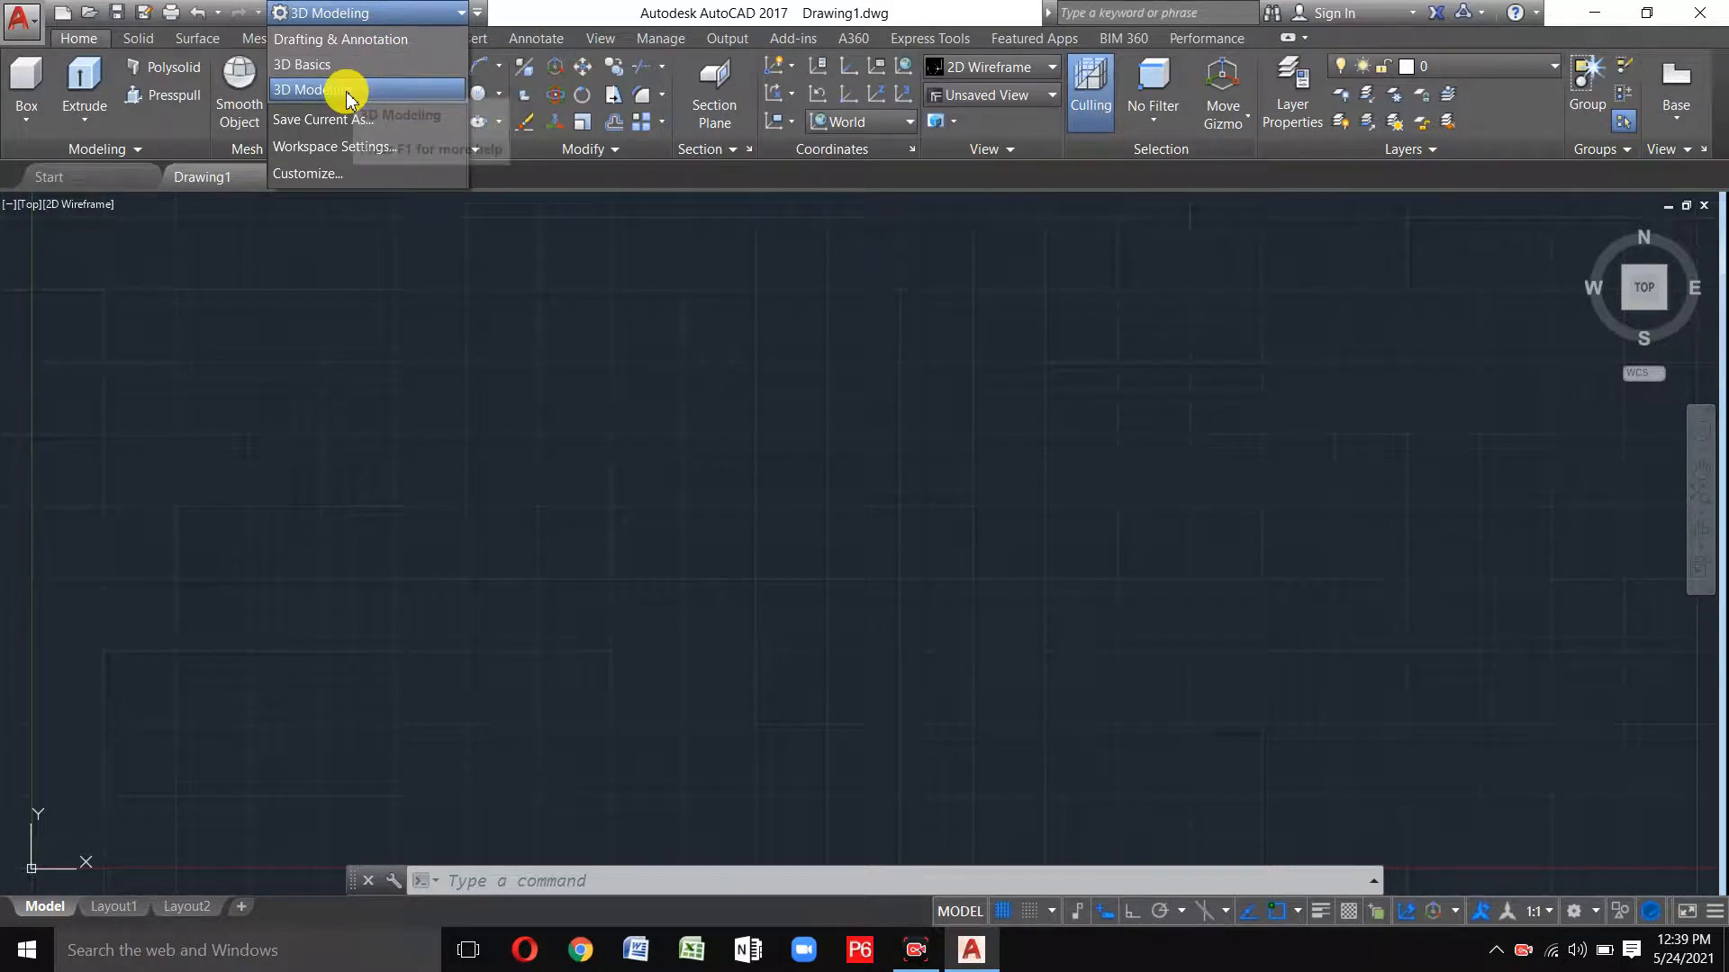
pyautogui.click(386, 40)
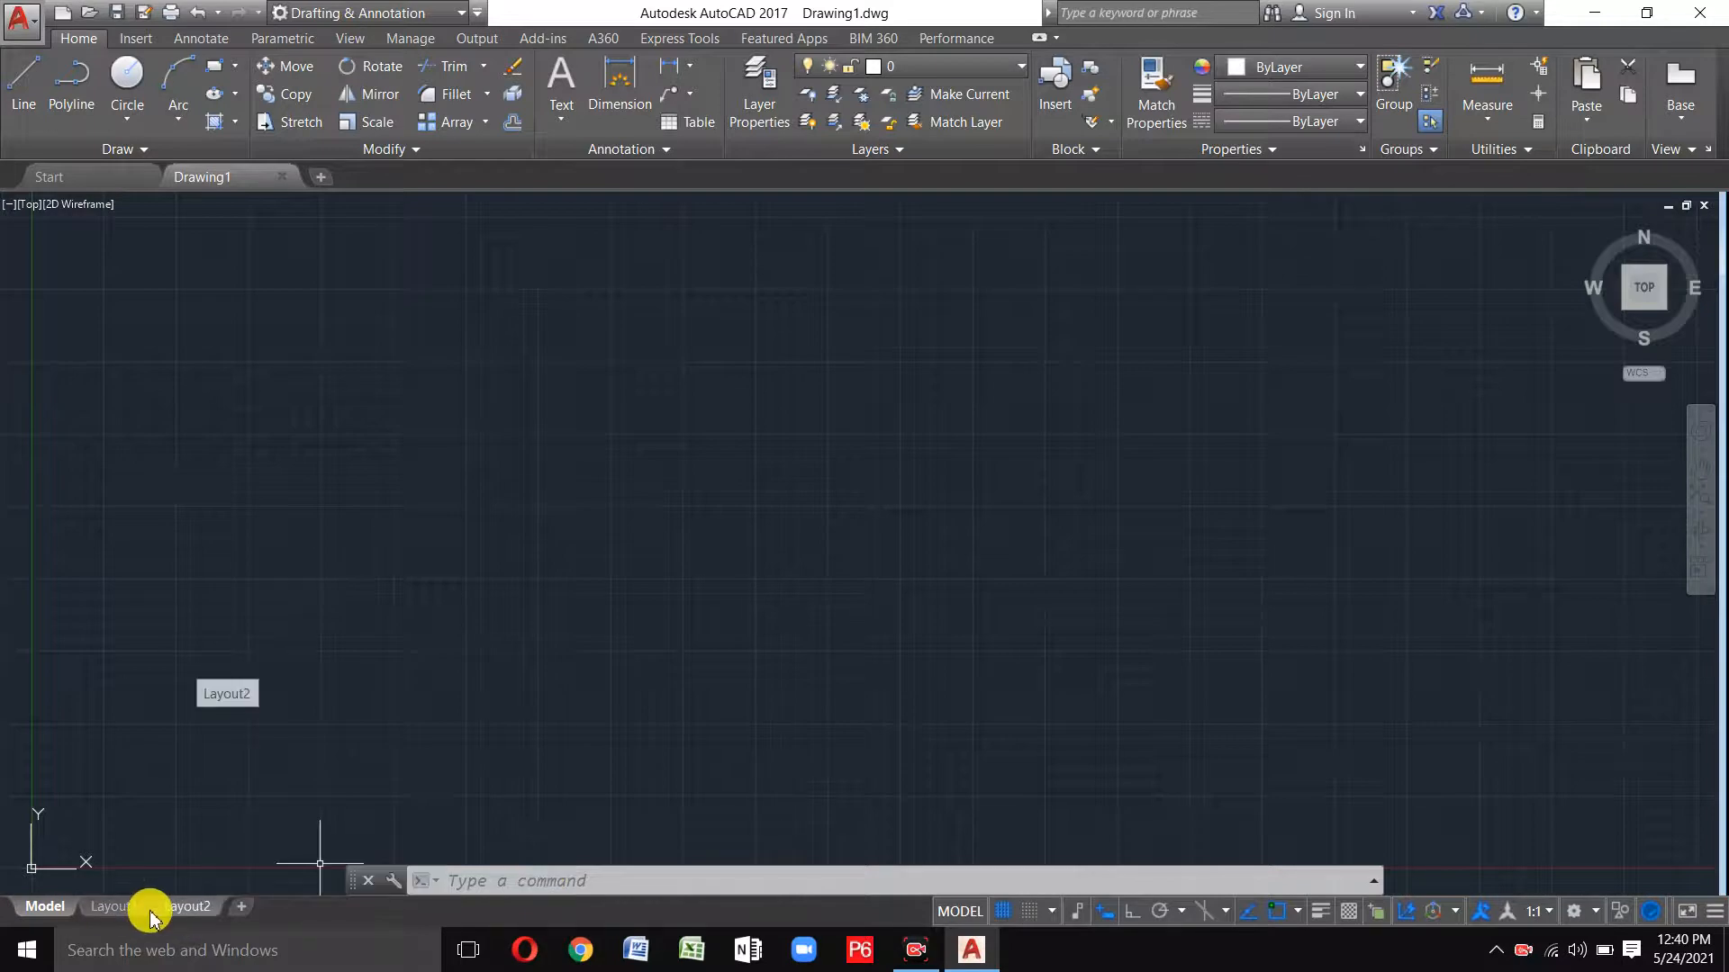
pyautogui.click(117, 907)
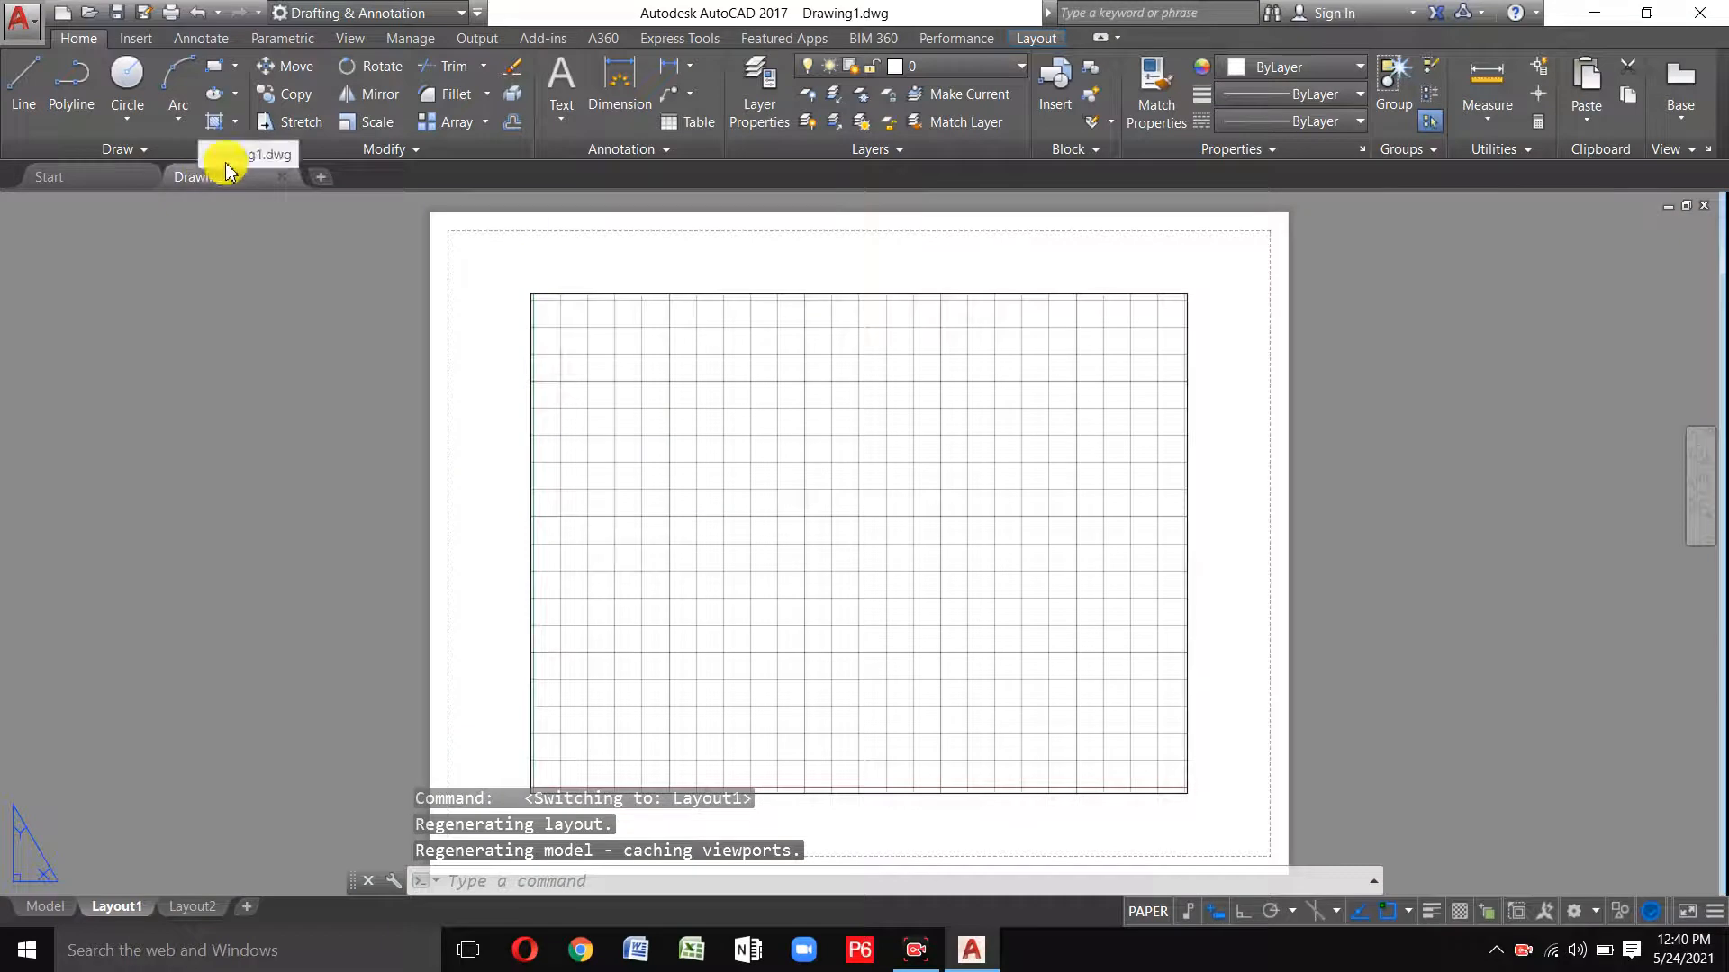
pyautogui.click(44, 907)
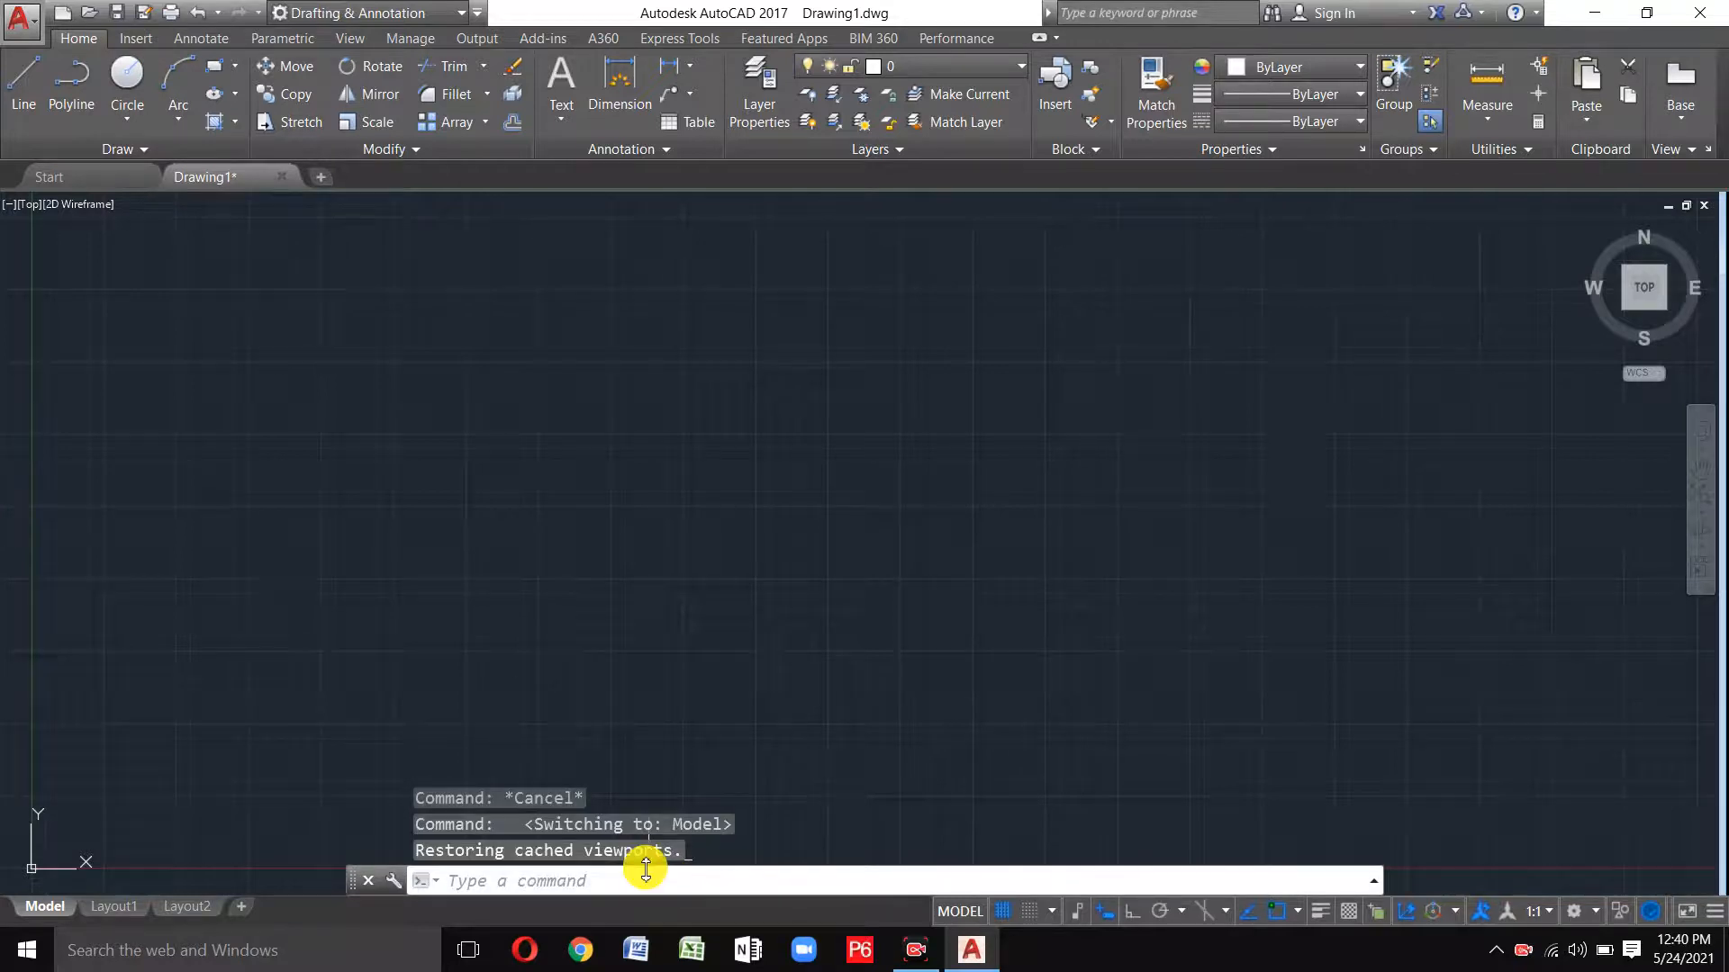
# Draw a circle with a radius of 50 in model space and fit it in the view.
pyautogui.click(127, 72)
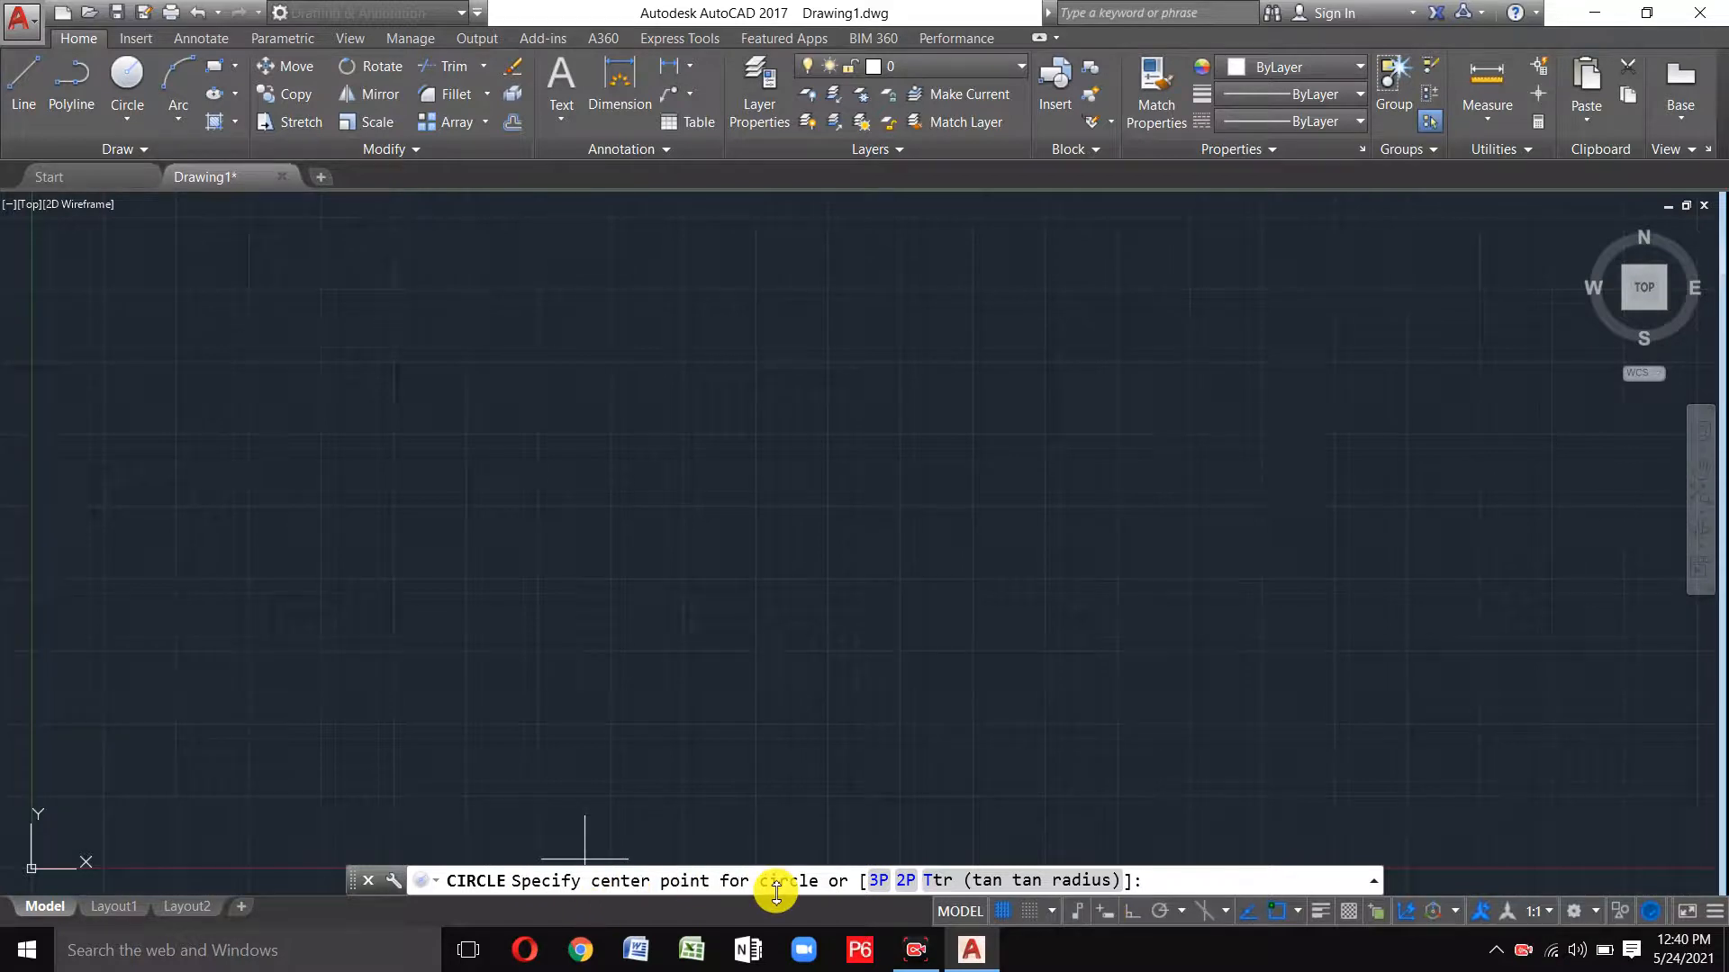
pyautogui.click(756, 469)
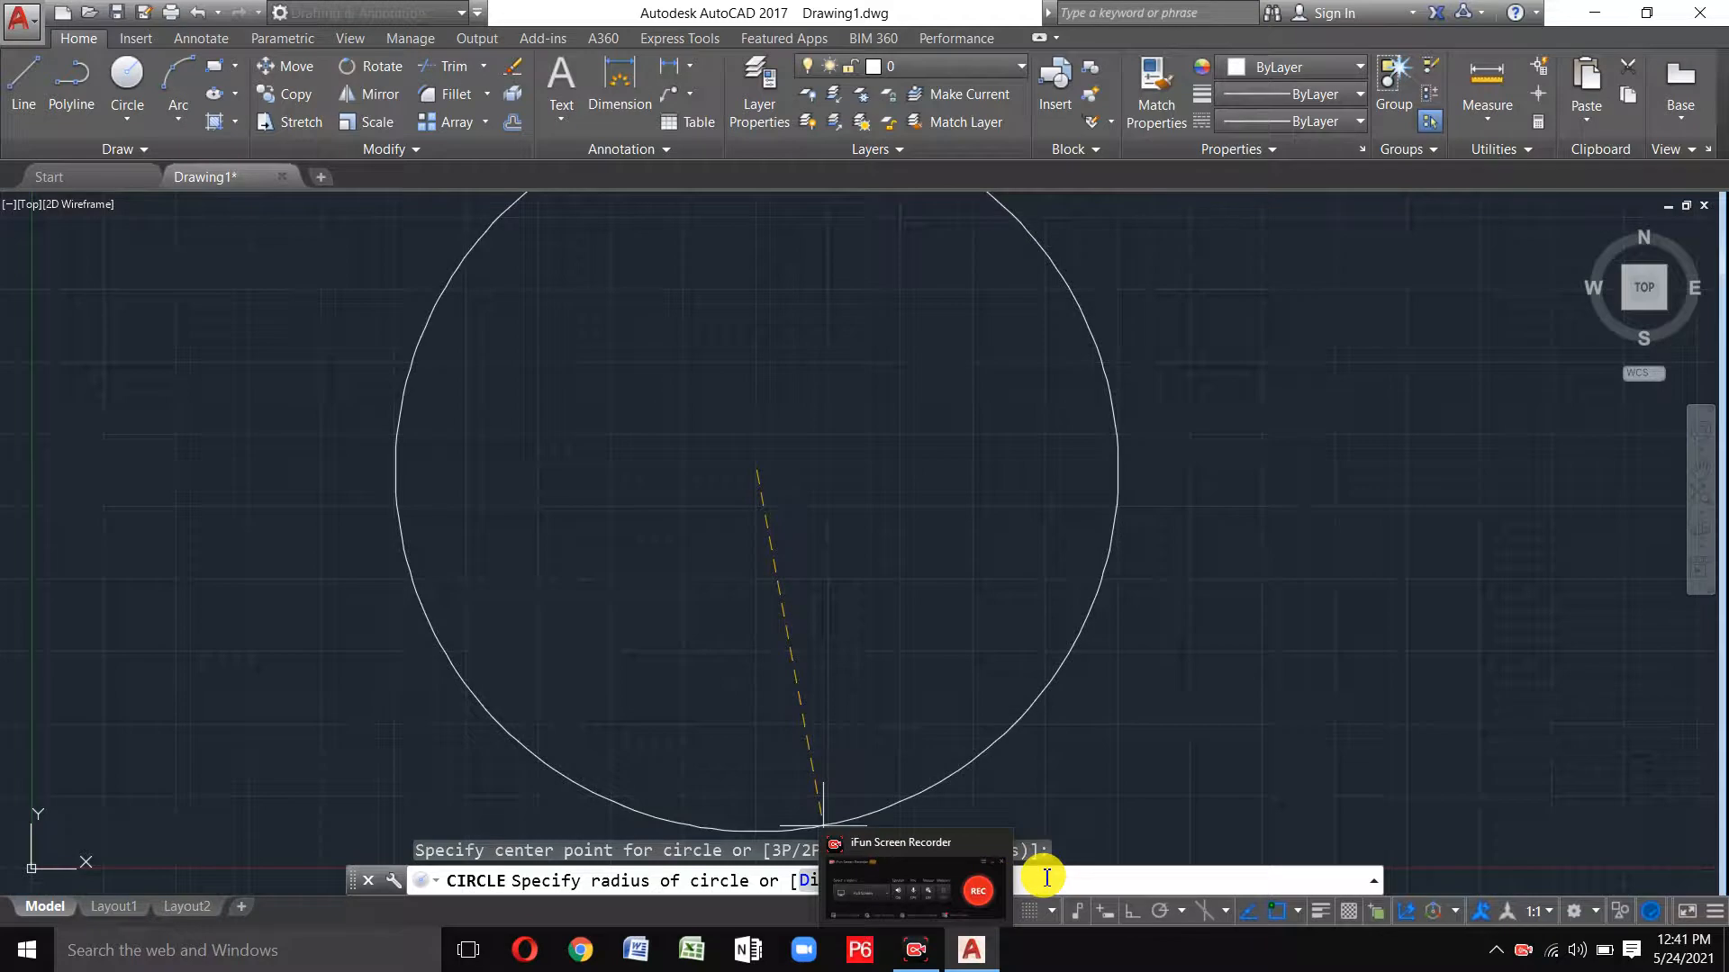
pyautogui.write('50')
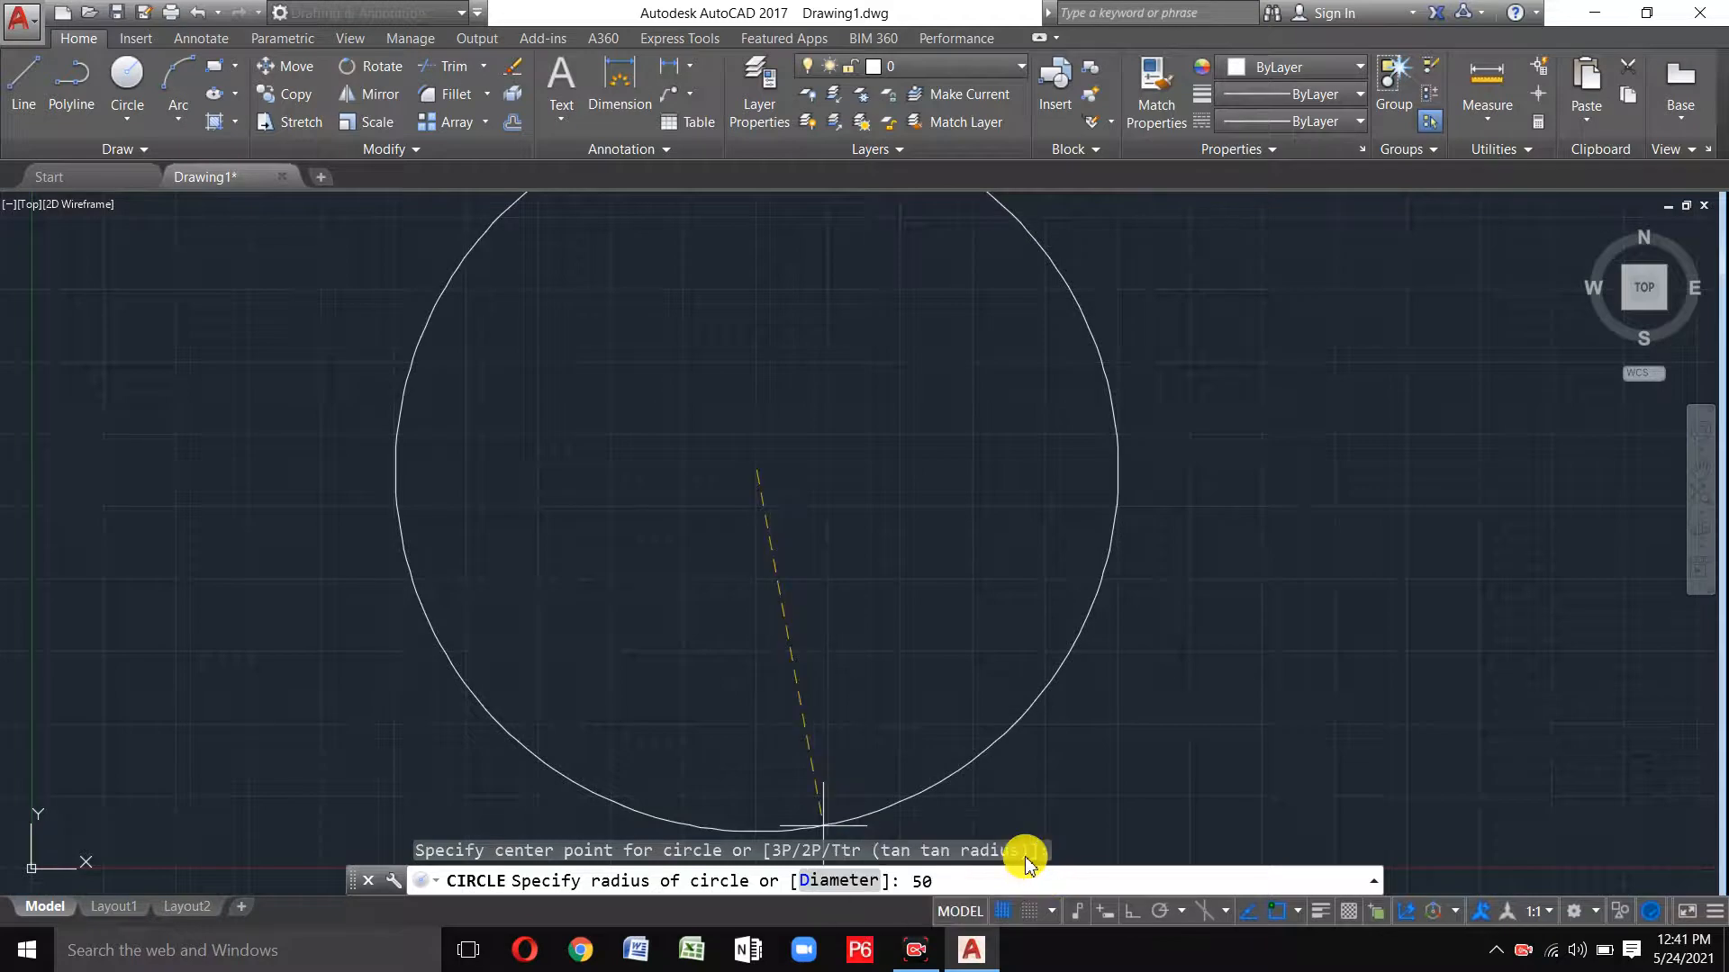
pyautogui.press('Return')
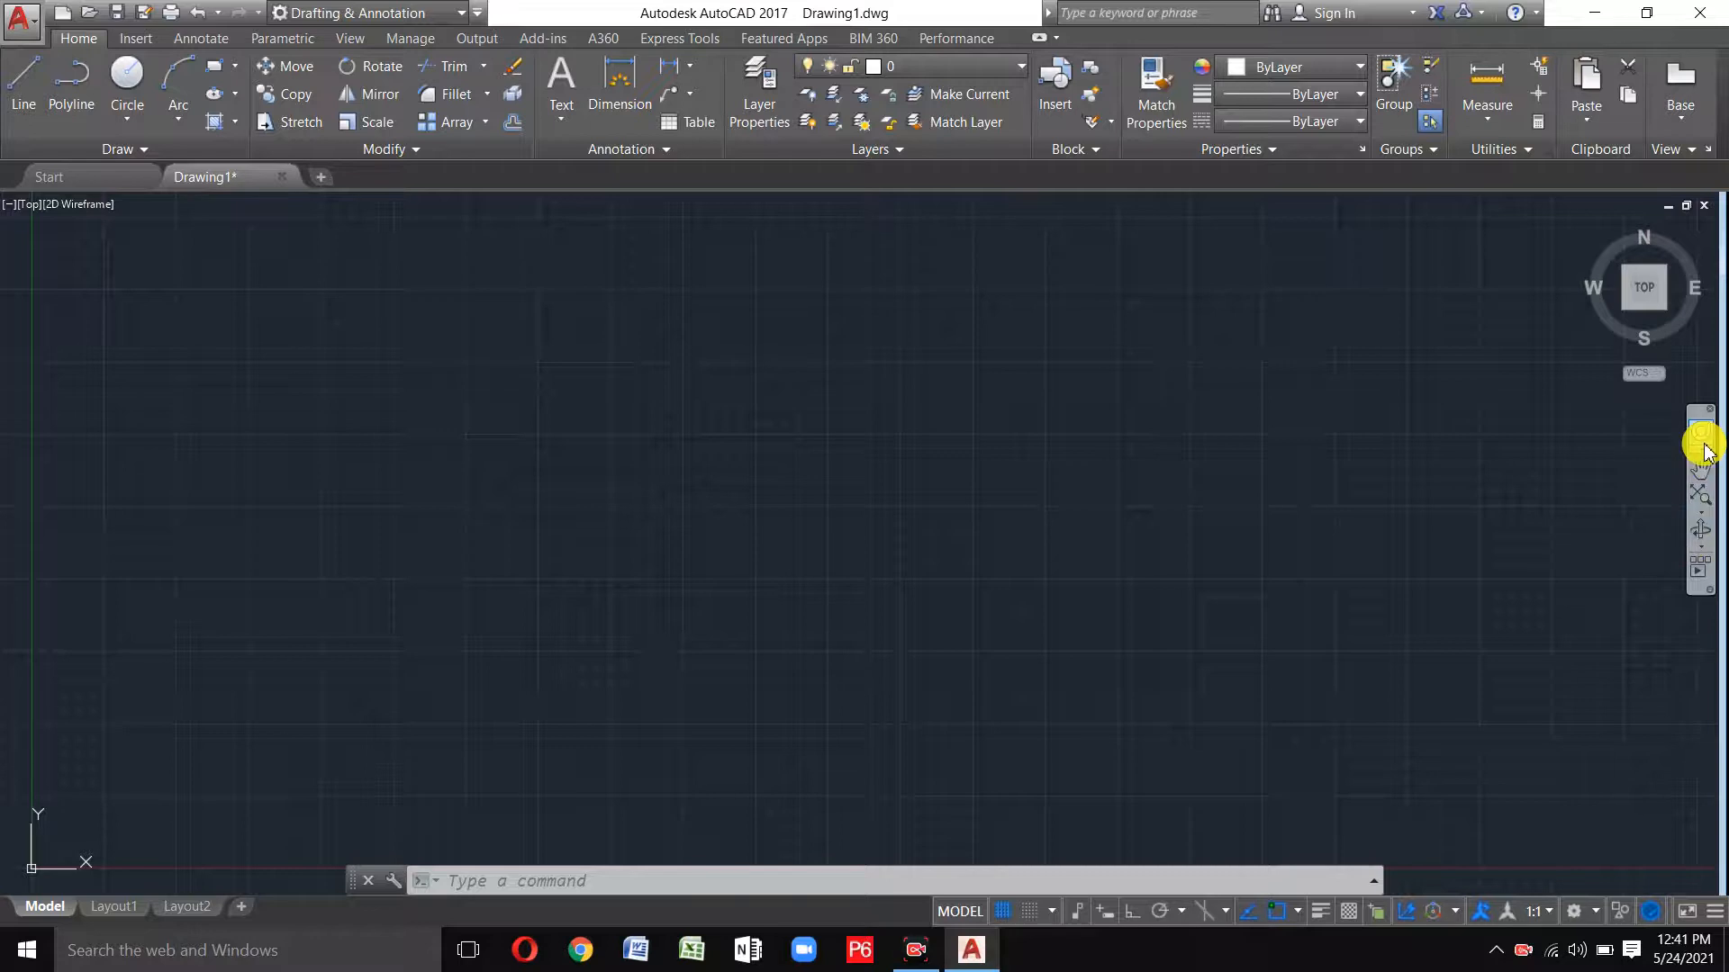
pyautogui.click(1701, 495)
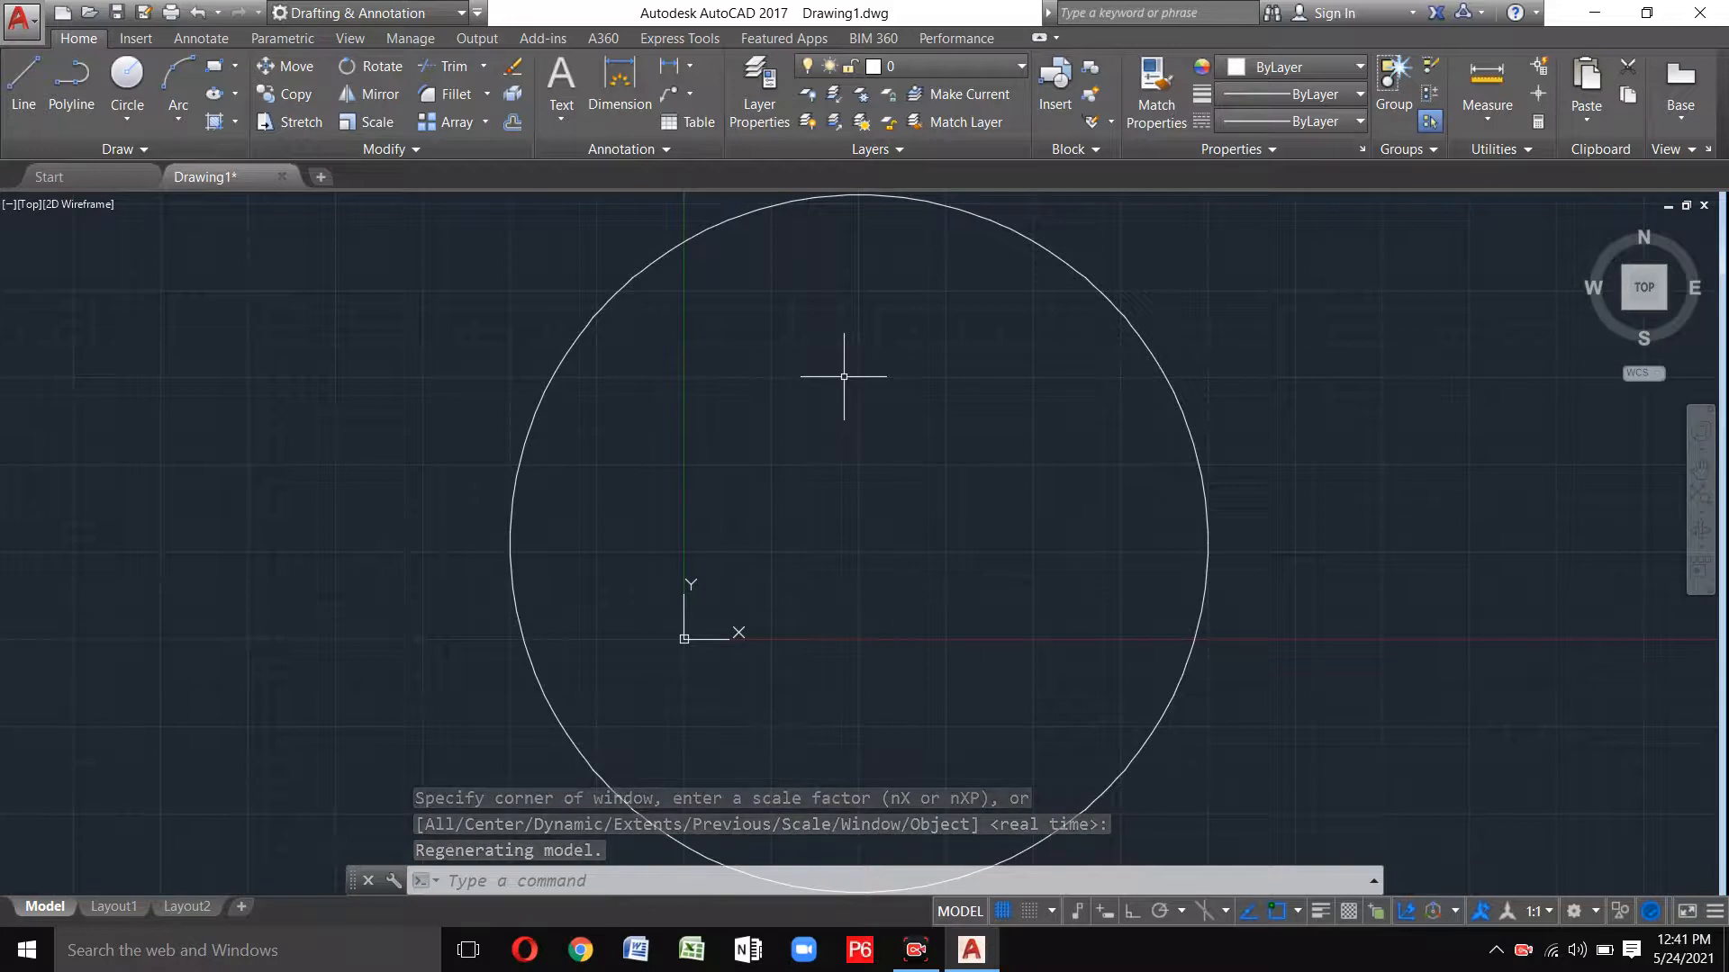
# Regenerate the model so that the circle displays as a smooth curve.
pyautogui.scroll(-2, 691, 367)
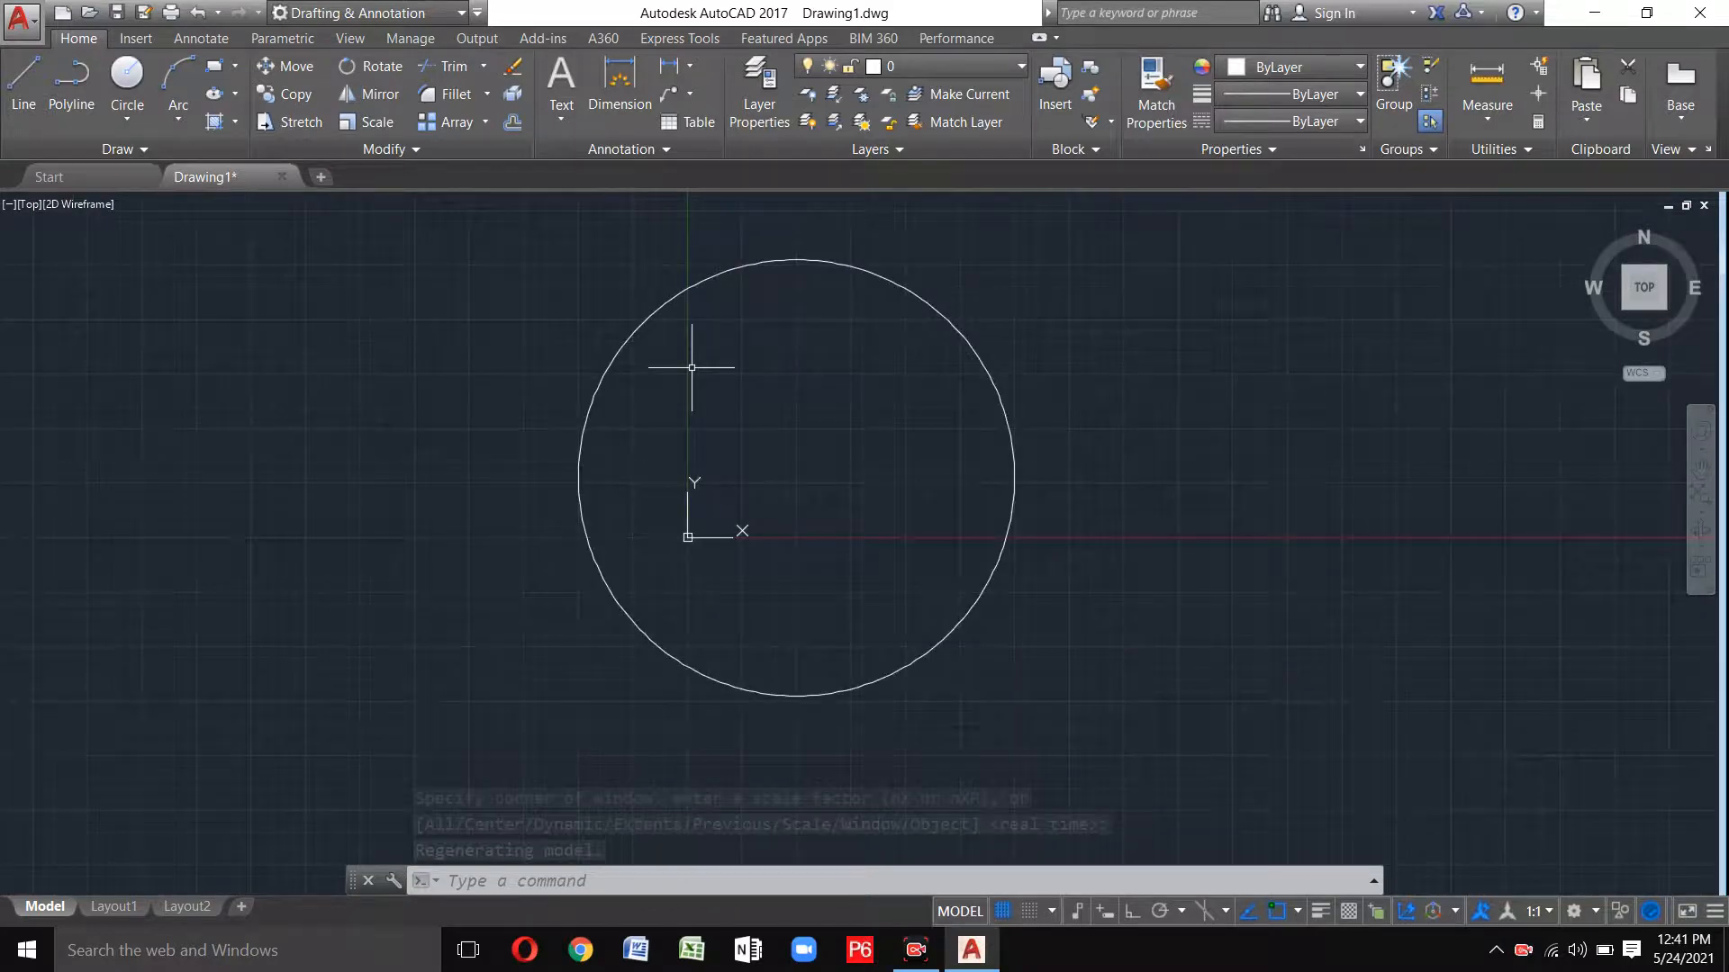
pyautogui.scroll(-15, 632, 475)
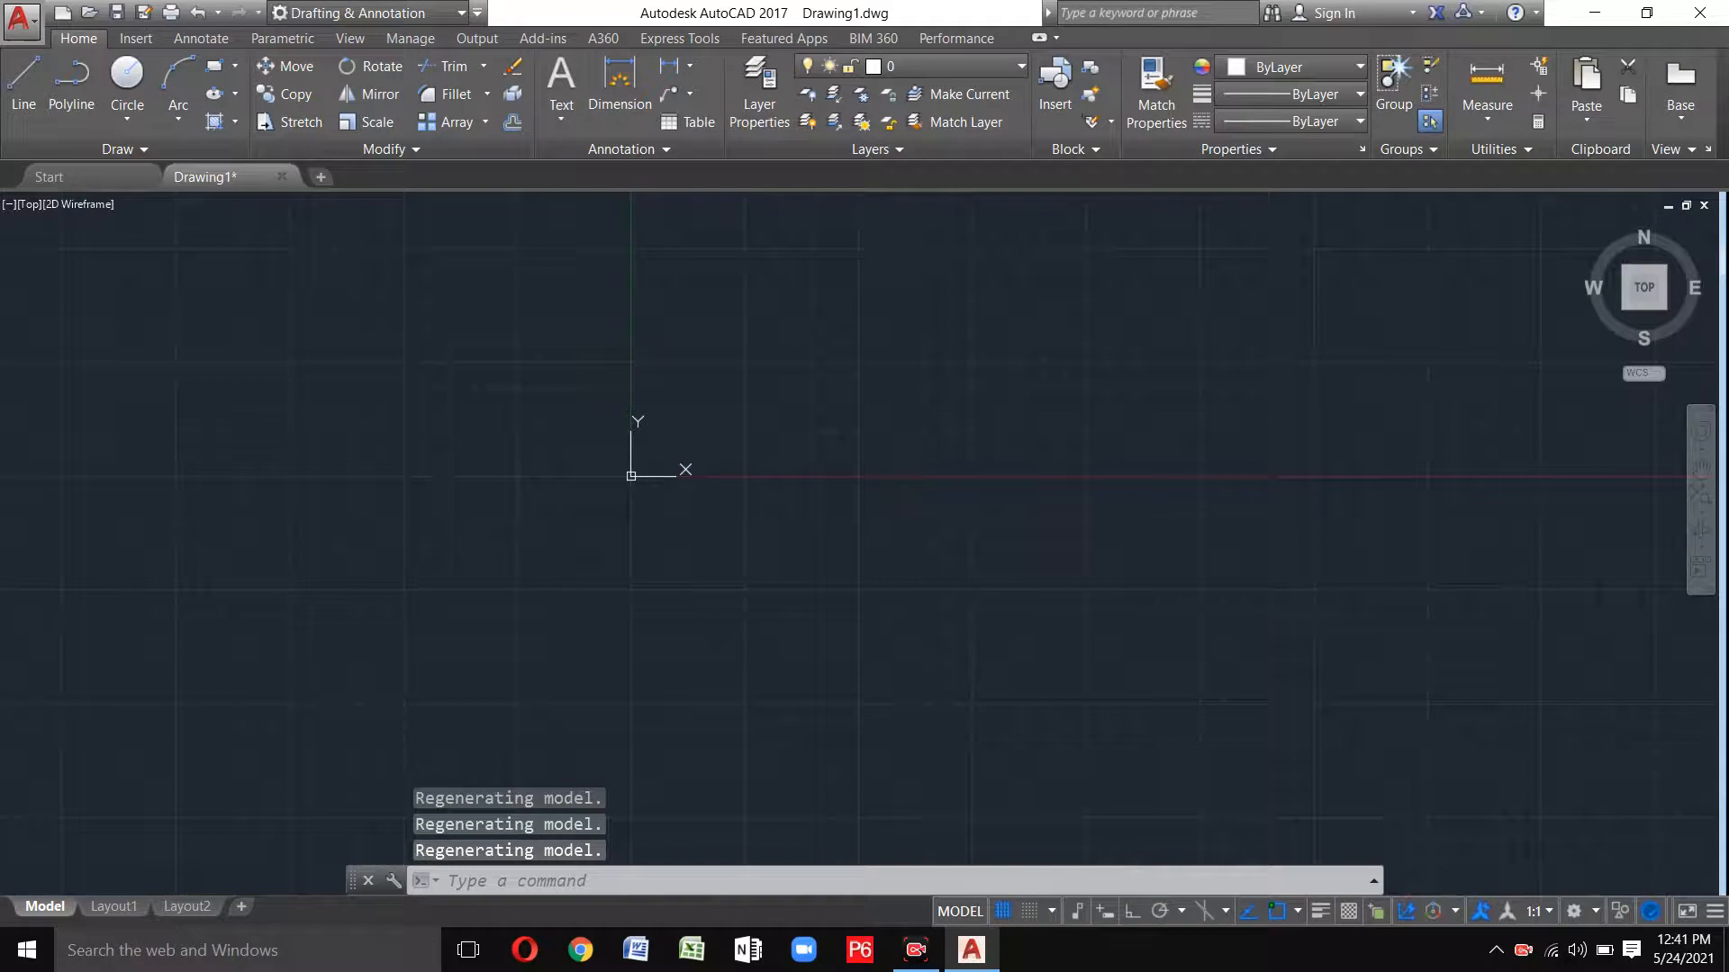
pyautogui.scroll(5, 450, 451)
pyautogui.scroll(7, 1292, 537)
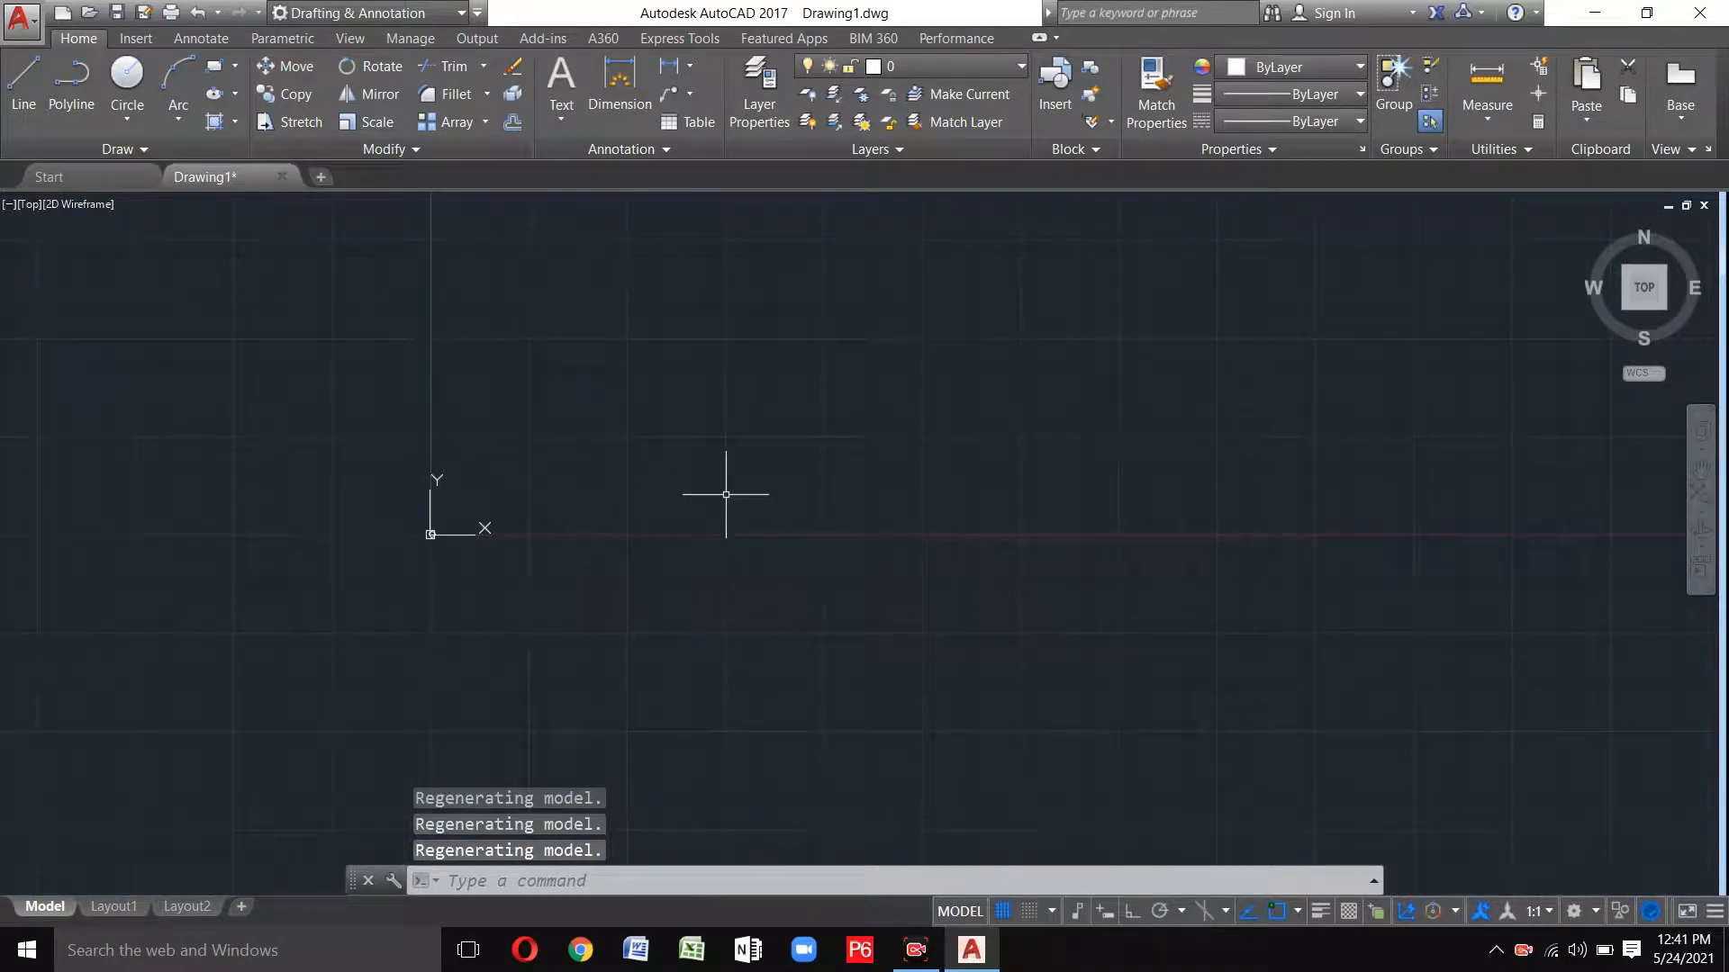
pyautogui.scroll(2, 830, 773)
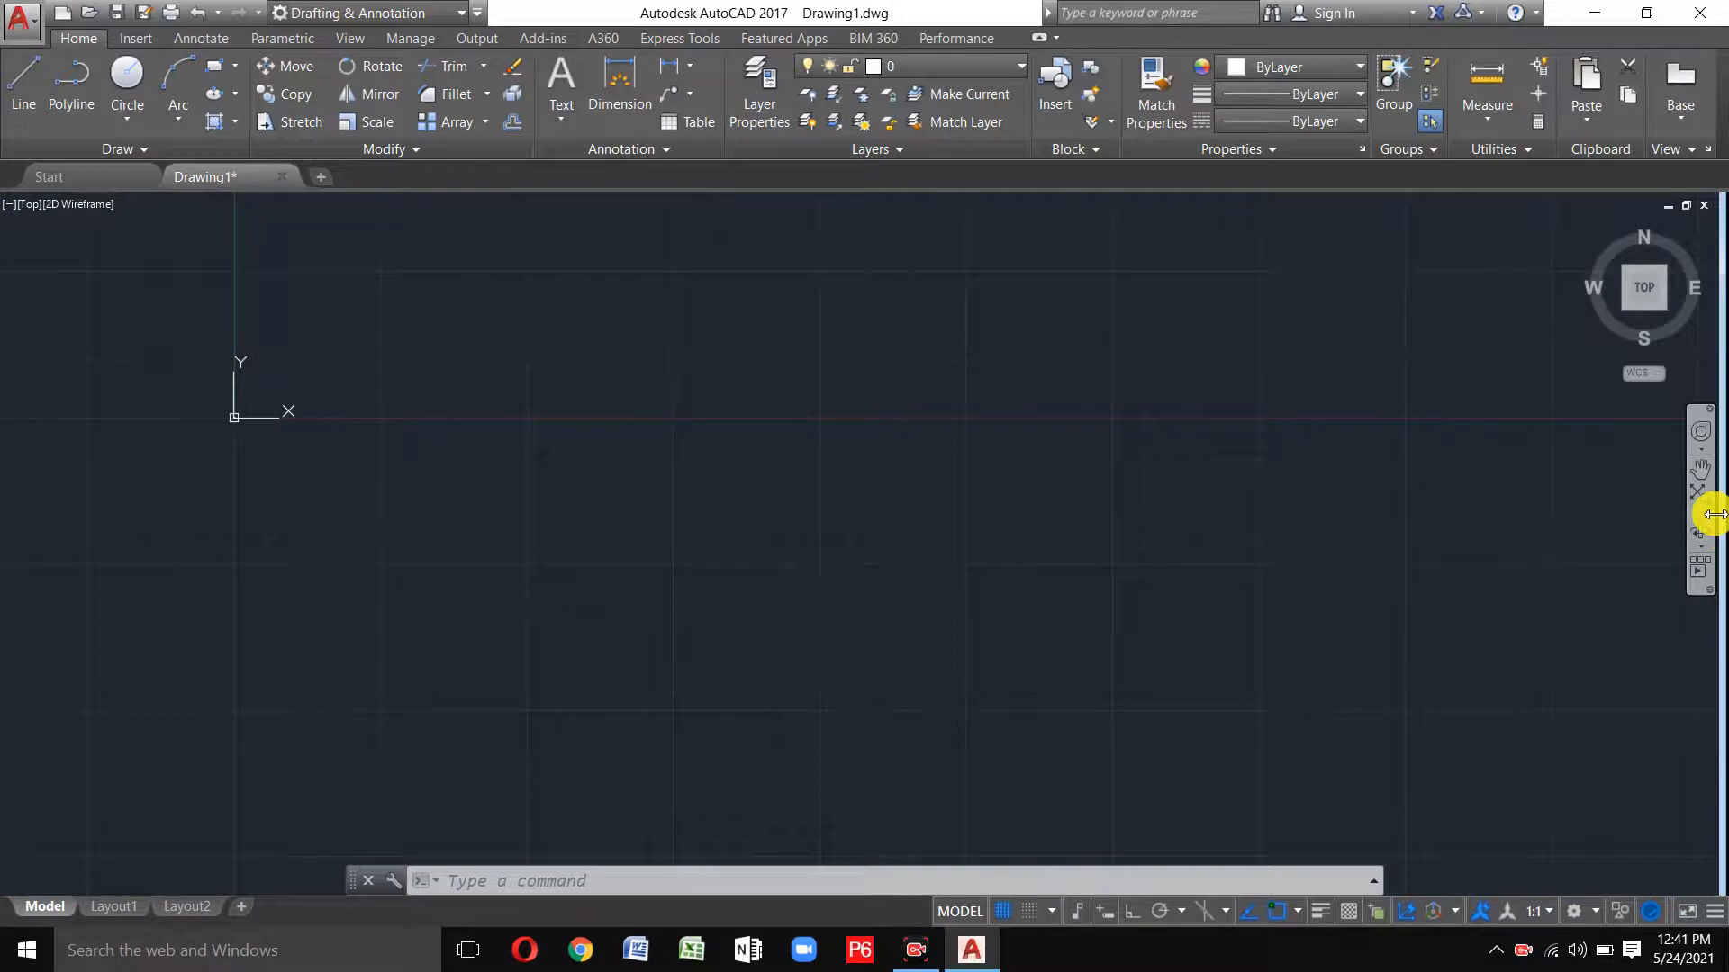
pyautogui.click(1702, 495)
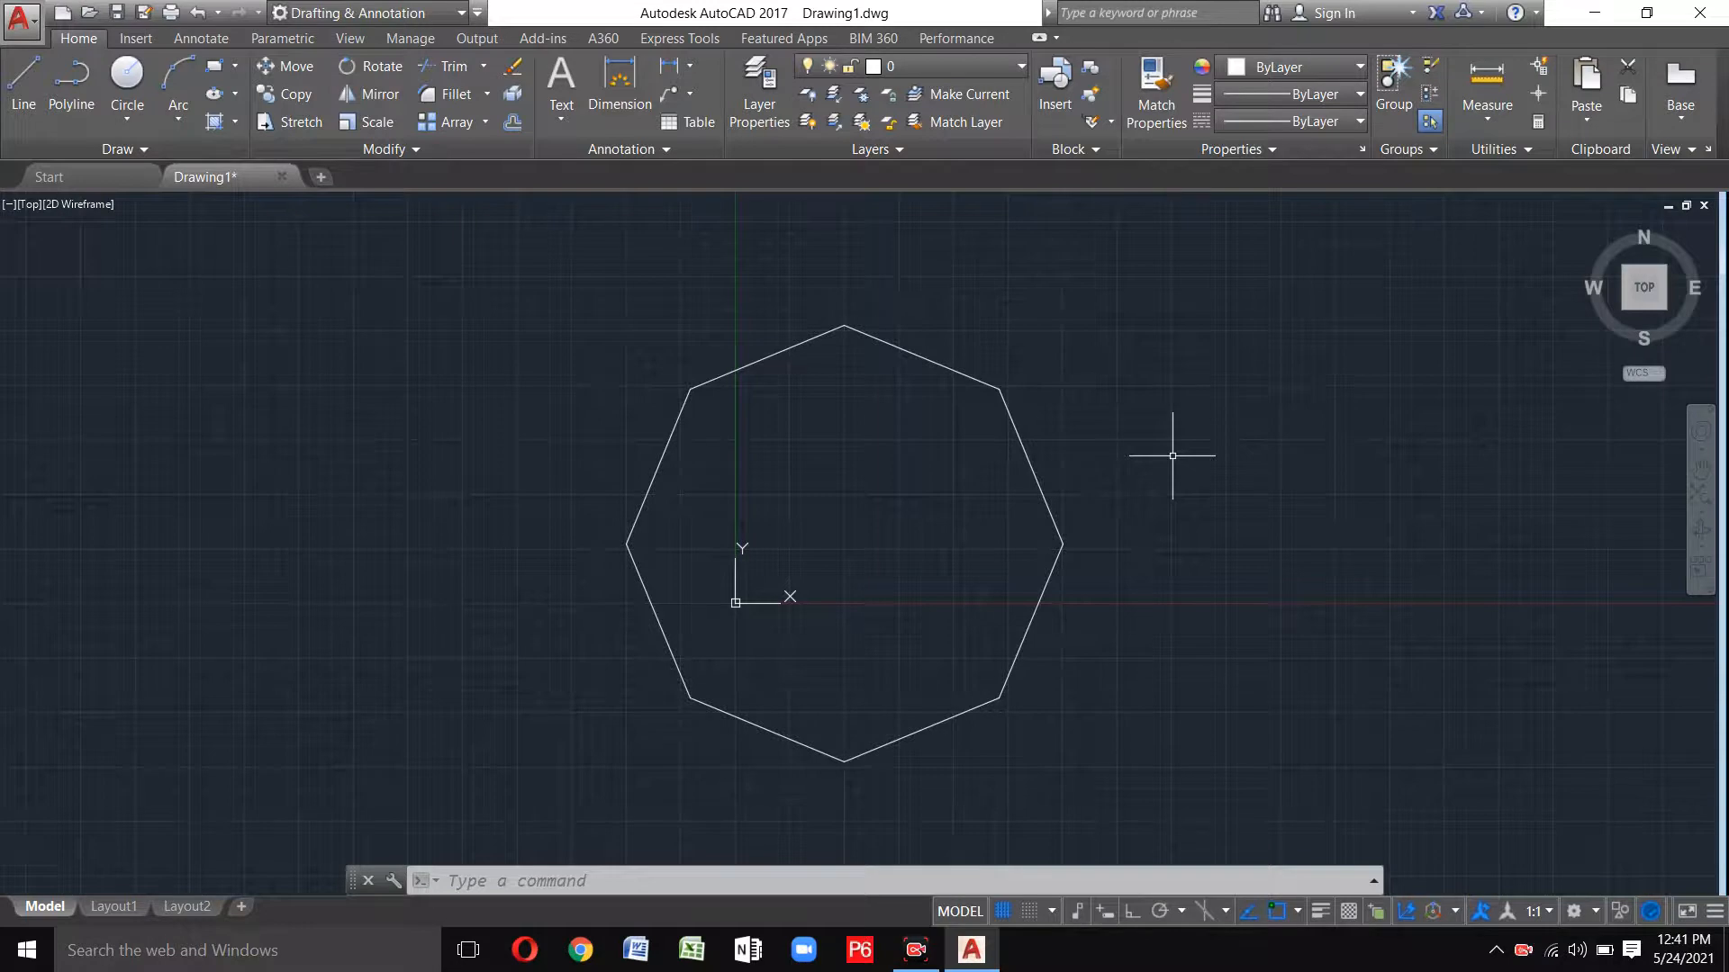
pyautogui.write('re')
pyautogui.press('Return')
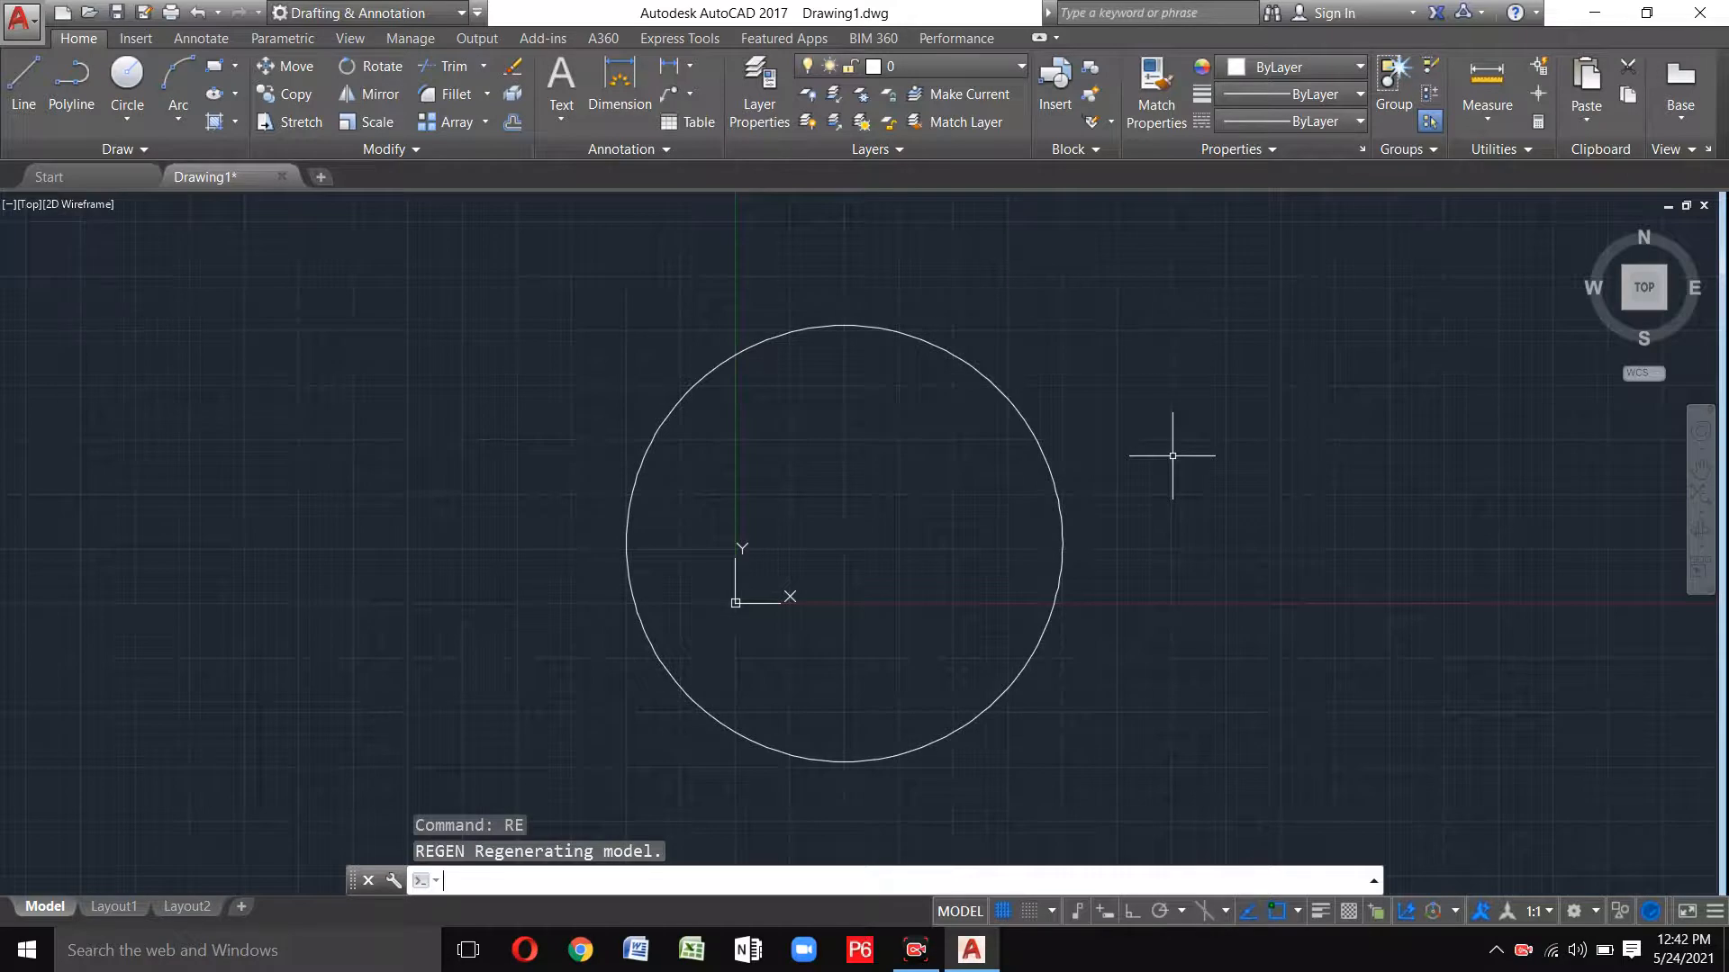
# Select the circle with a crossing window and erase it.
pyautogui.click(1172, 456)
pyautogui.click(559, 513)
pyautogui.press('Delete')
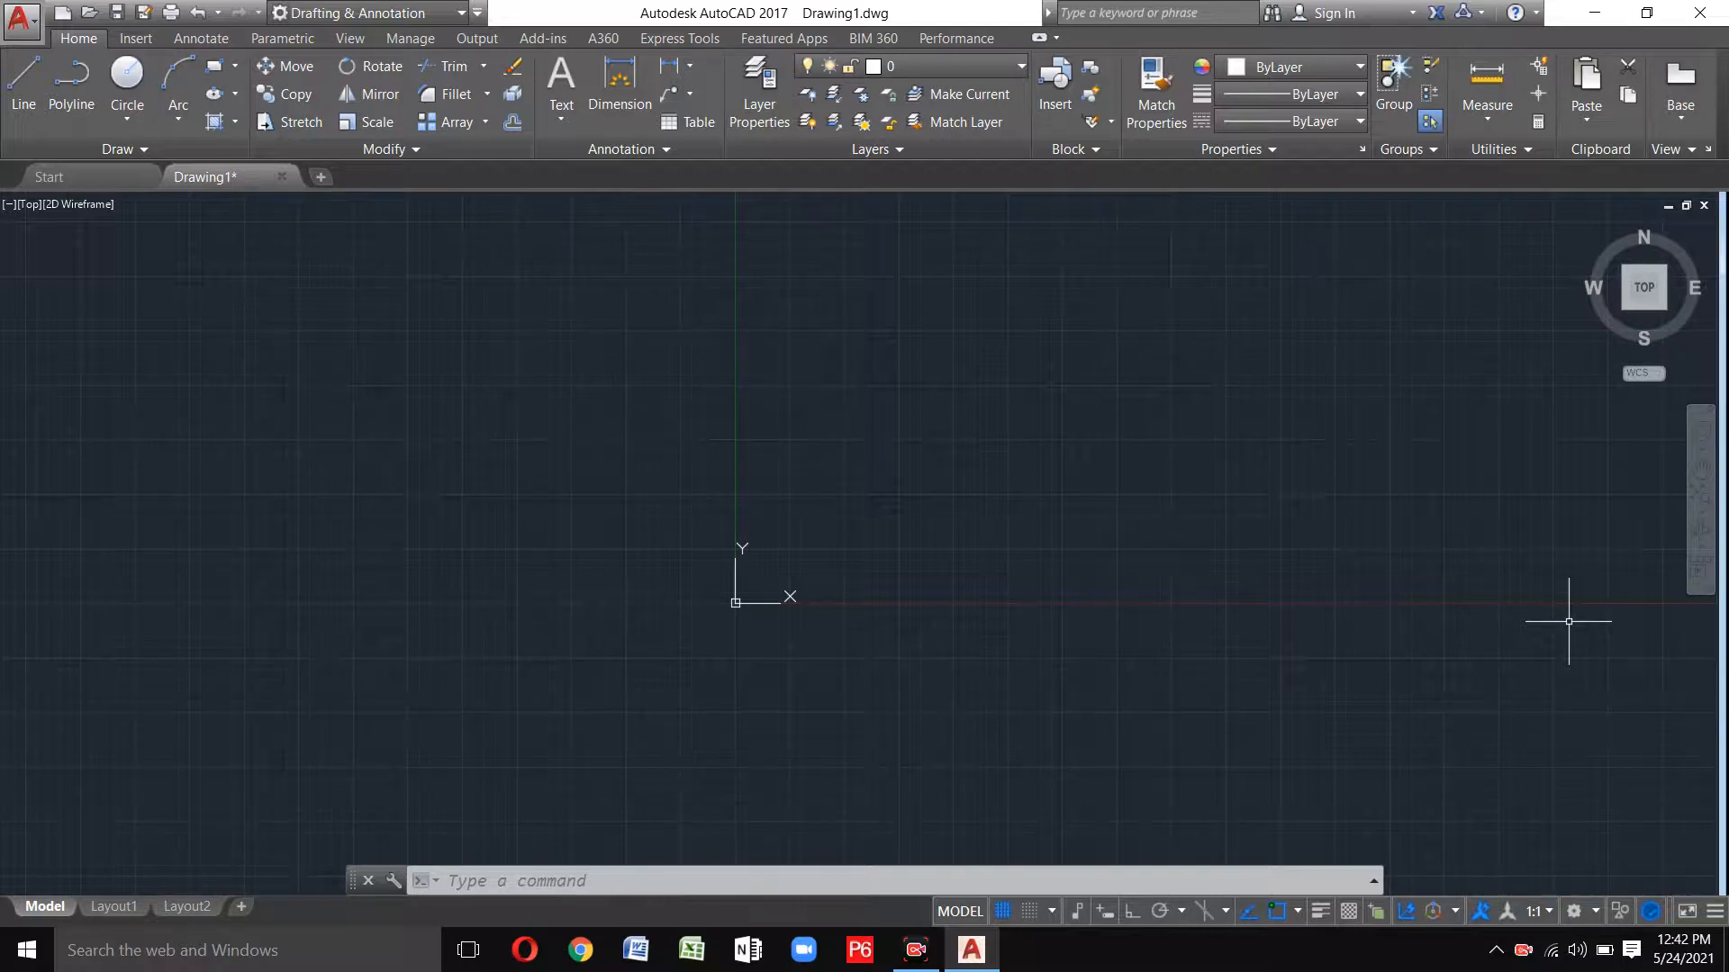
# Open and close the navigation wheel, and explore the empty drawing area by panning and zooming.
pyautogui.click(1696, 429)
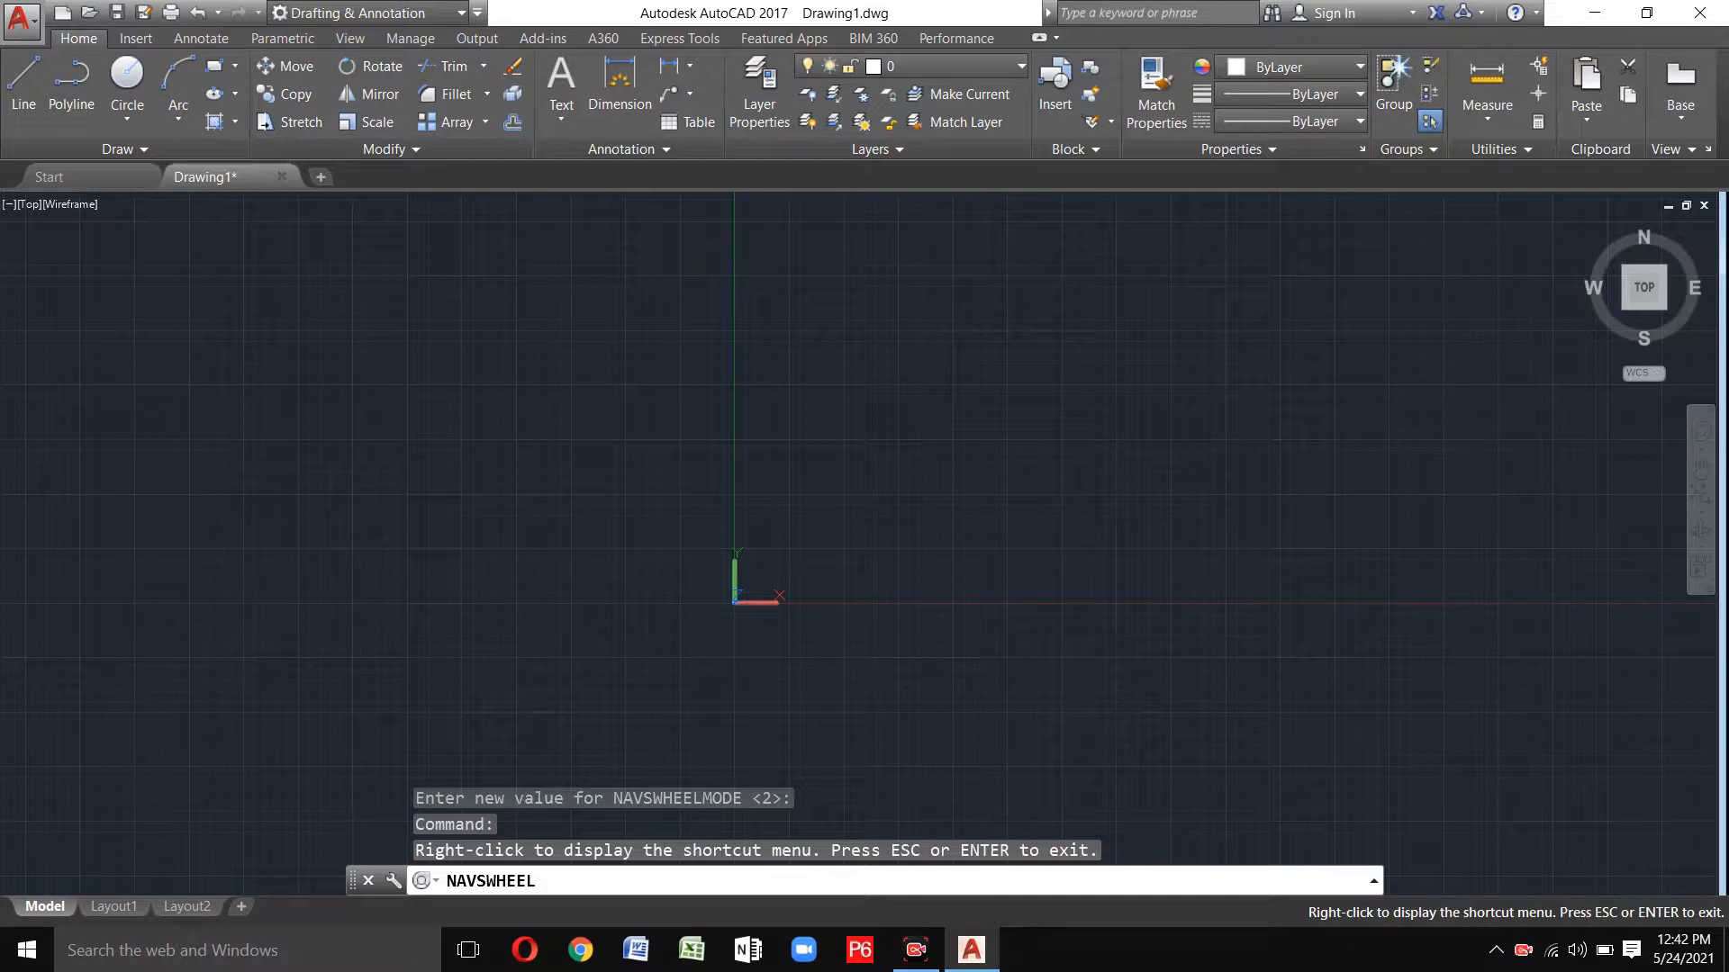
pyautogui.press('Escape')
pyautogui.press('Escape')
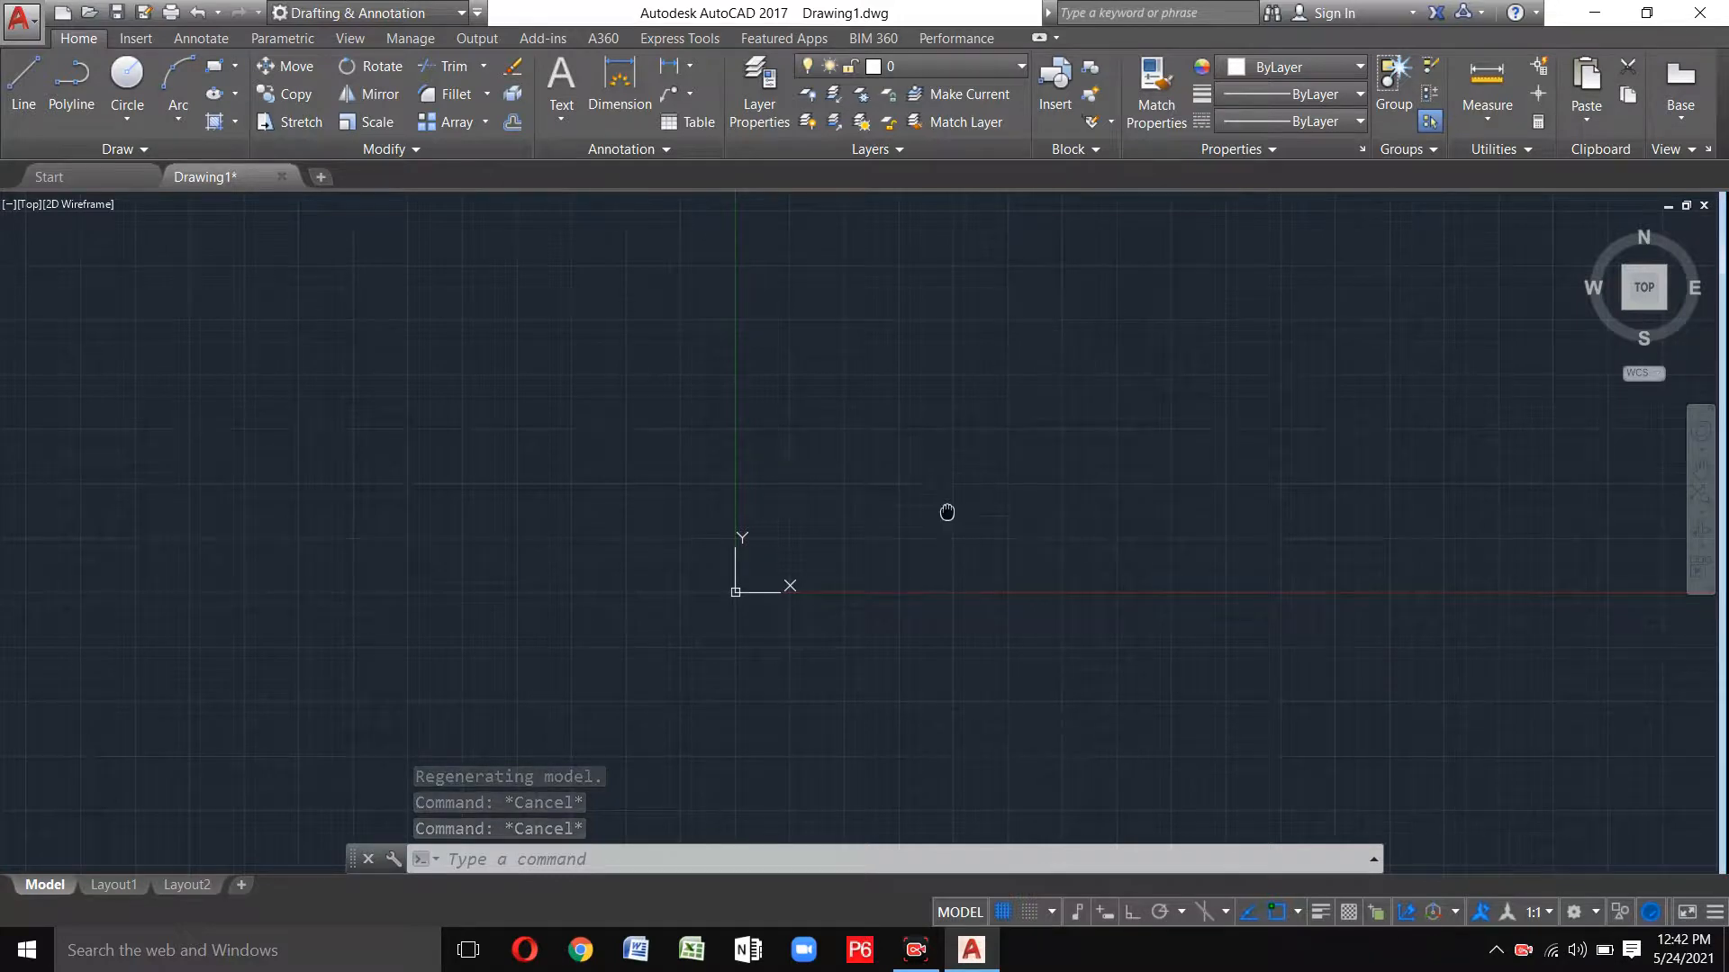
pyautogui.moveTo(946, 511)
pyautogui.mouseDown(button='middle')
pyautogui.moveTo(436, 567)
pyautogui.moveTo(210, 616)
pyautogui.mouseUp(button='middle')
pyautogui.moveTo(1088, 386); pyautogui.dragTo(505, 508, button='middle')
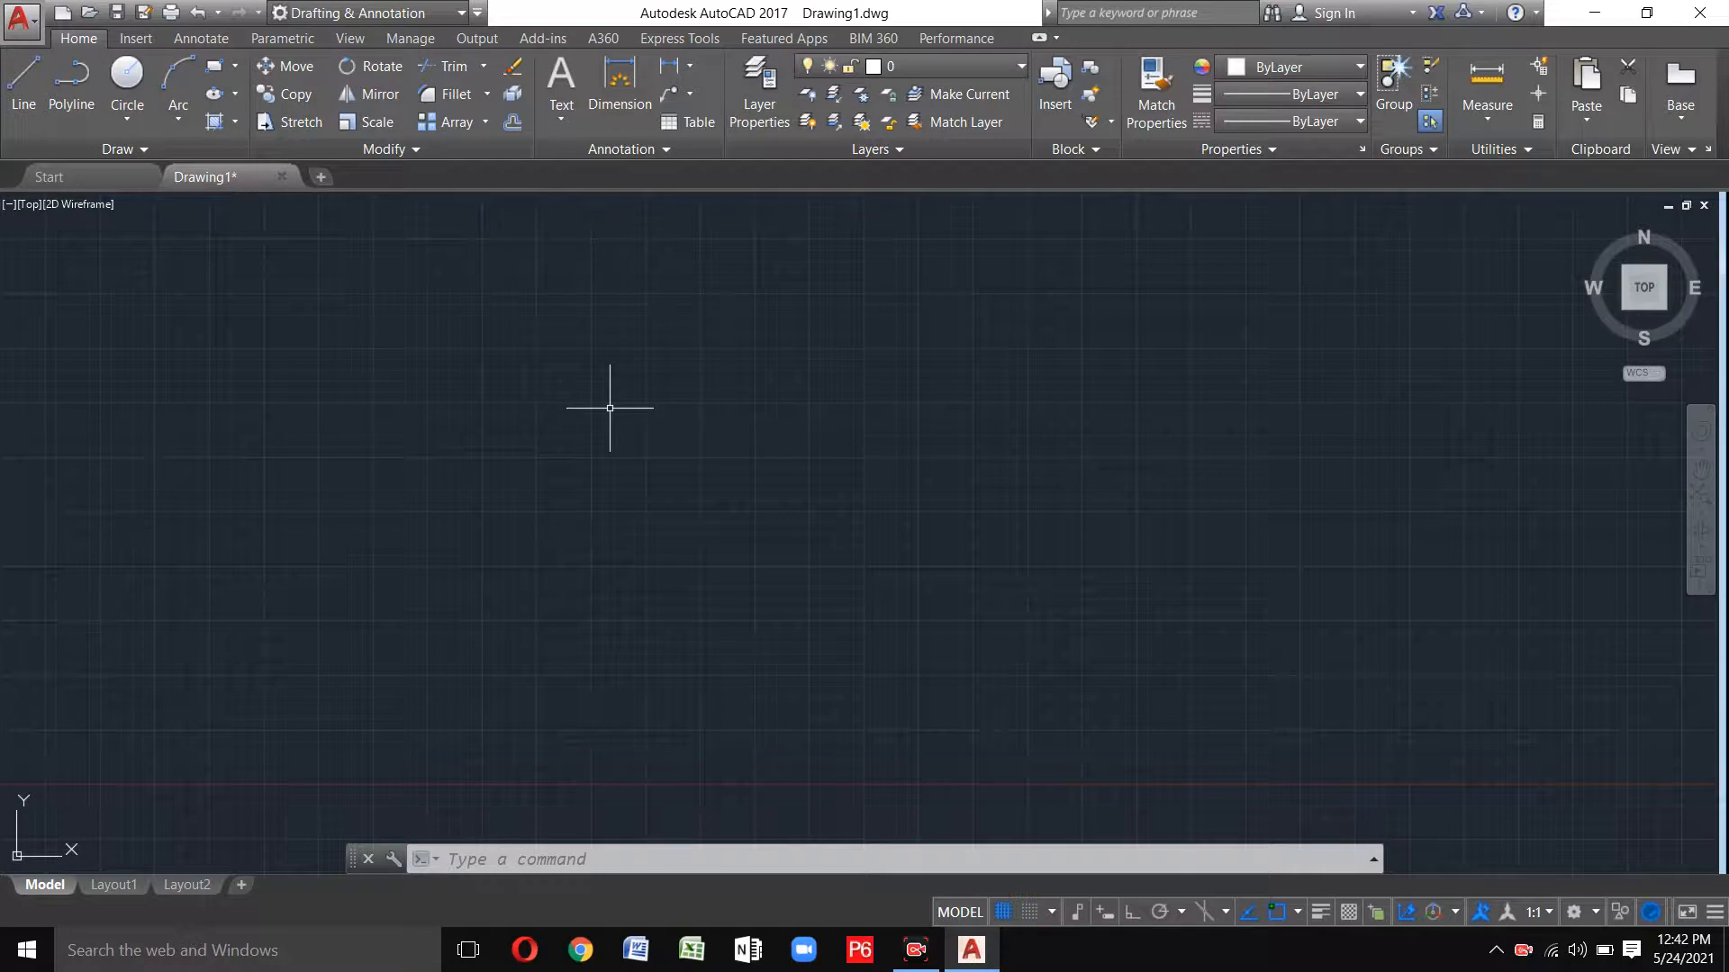
pyautogui.scroll(-5, 610, 403)
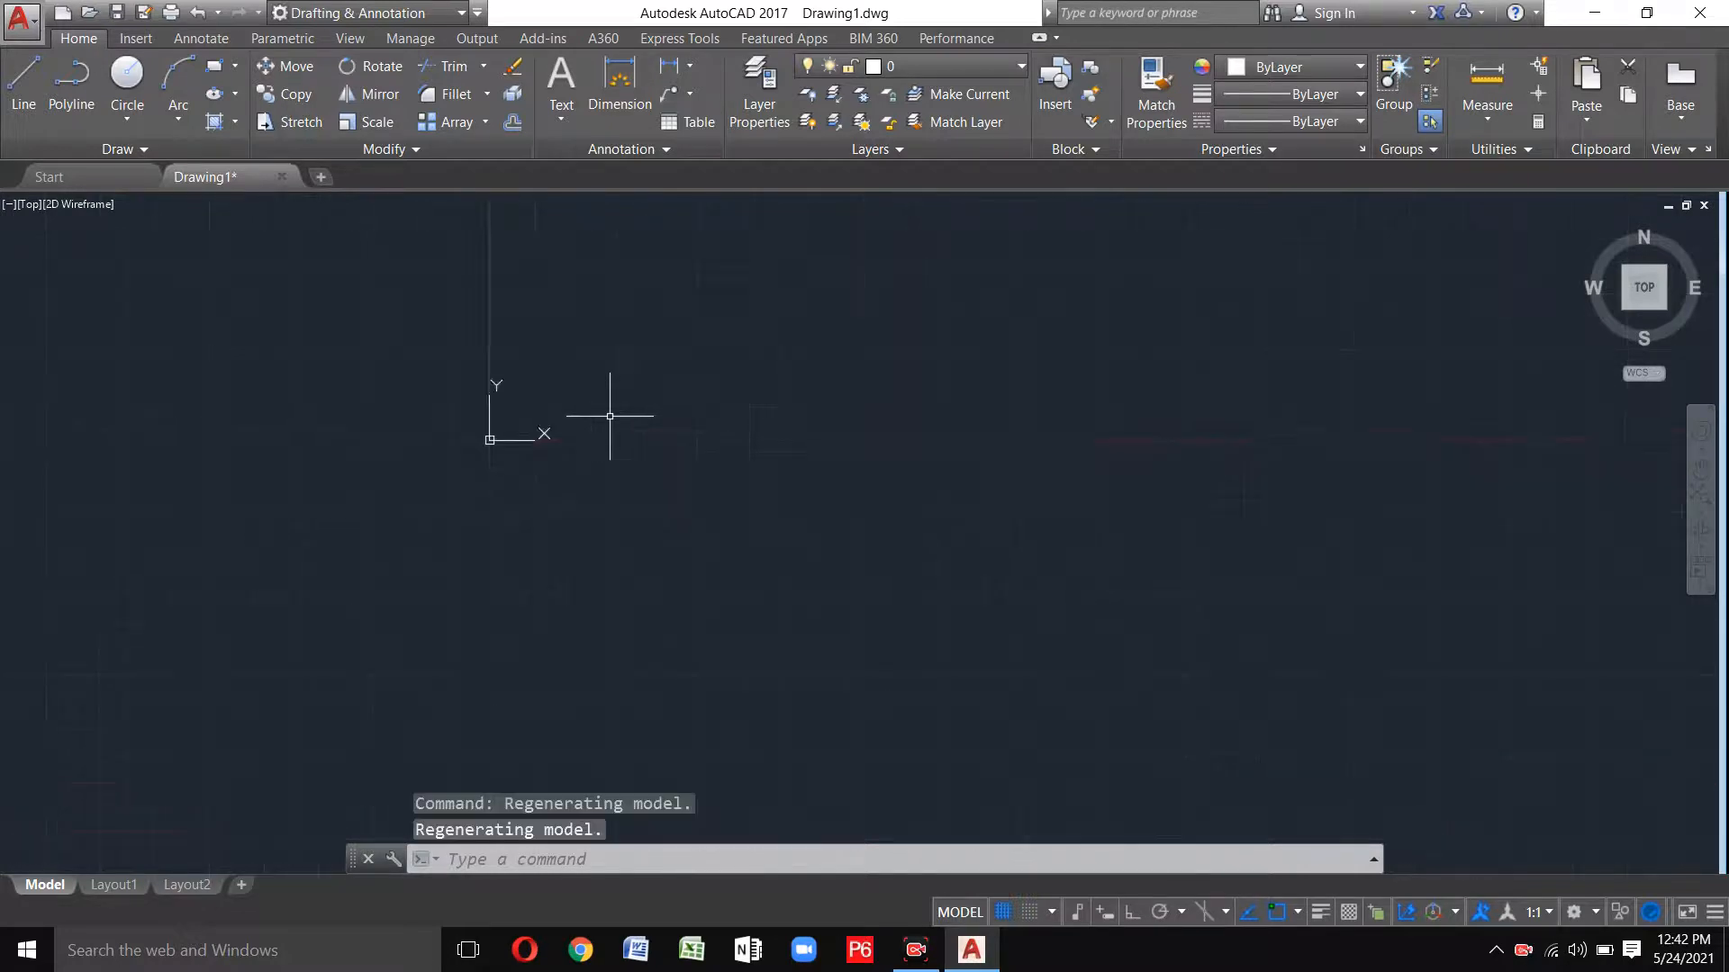
pyautogui.scroll(-6, 610, 416)
pyautogui.scroll(7, 597, 452)
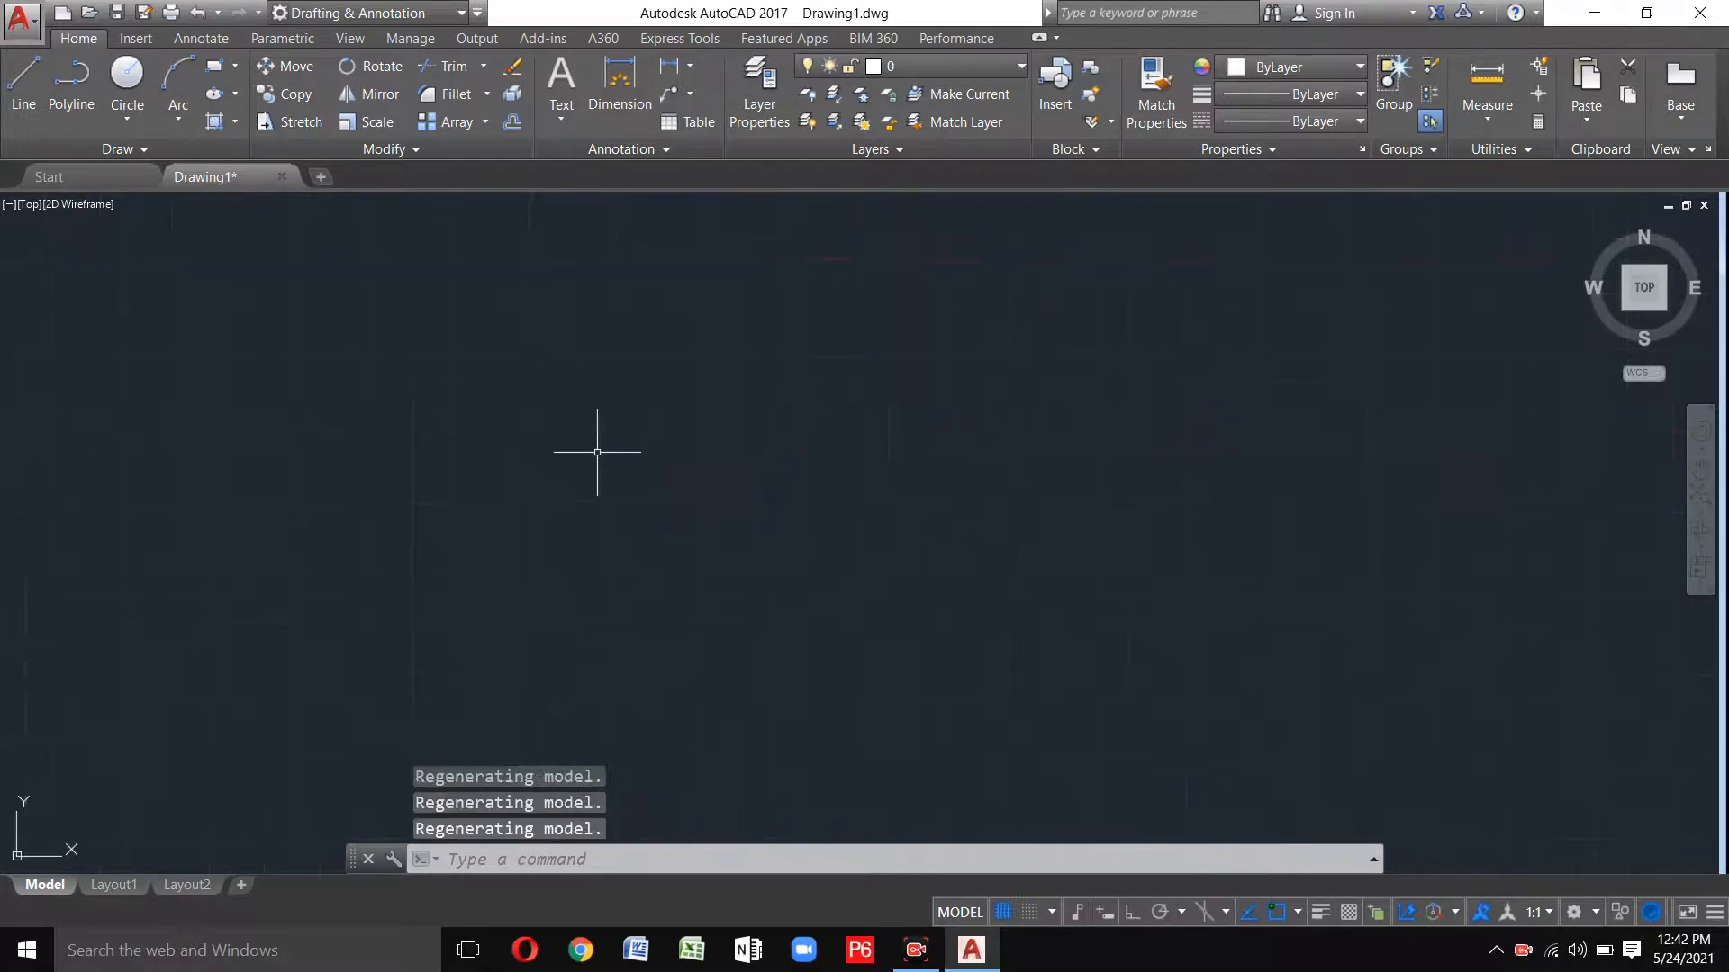
pyautogui.scroll(-4, 603, 447)
pyautogui.scroll(4, 611, 442)
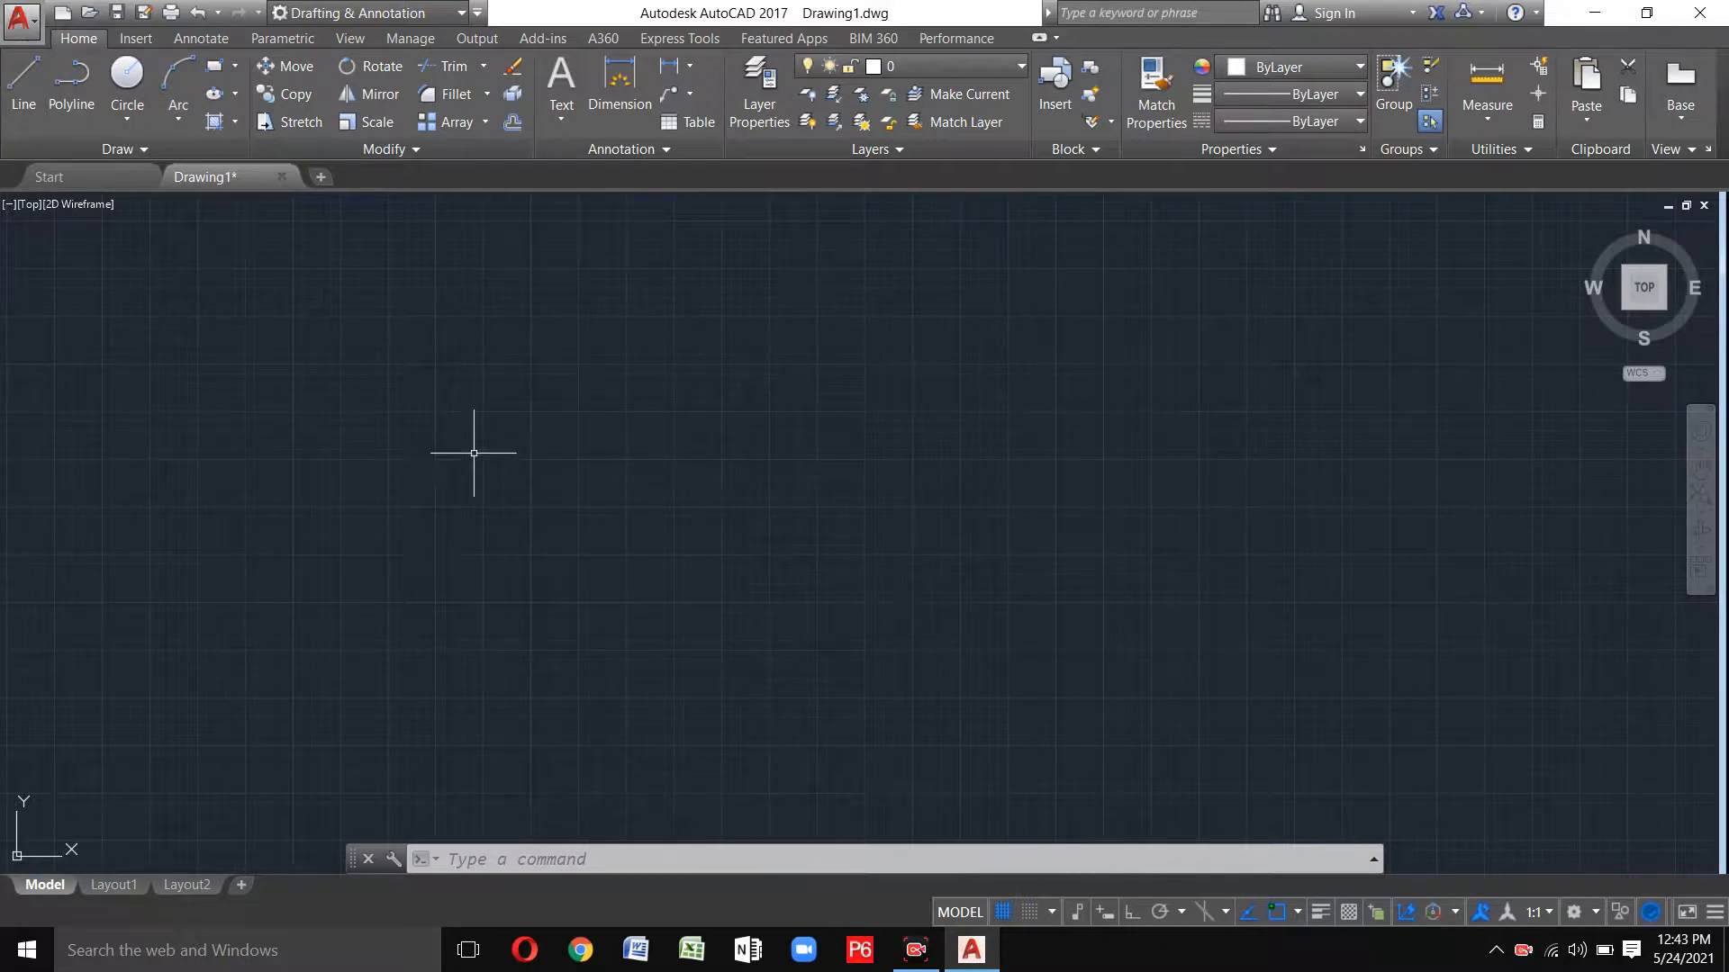
pyautogui.write('1')
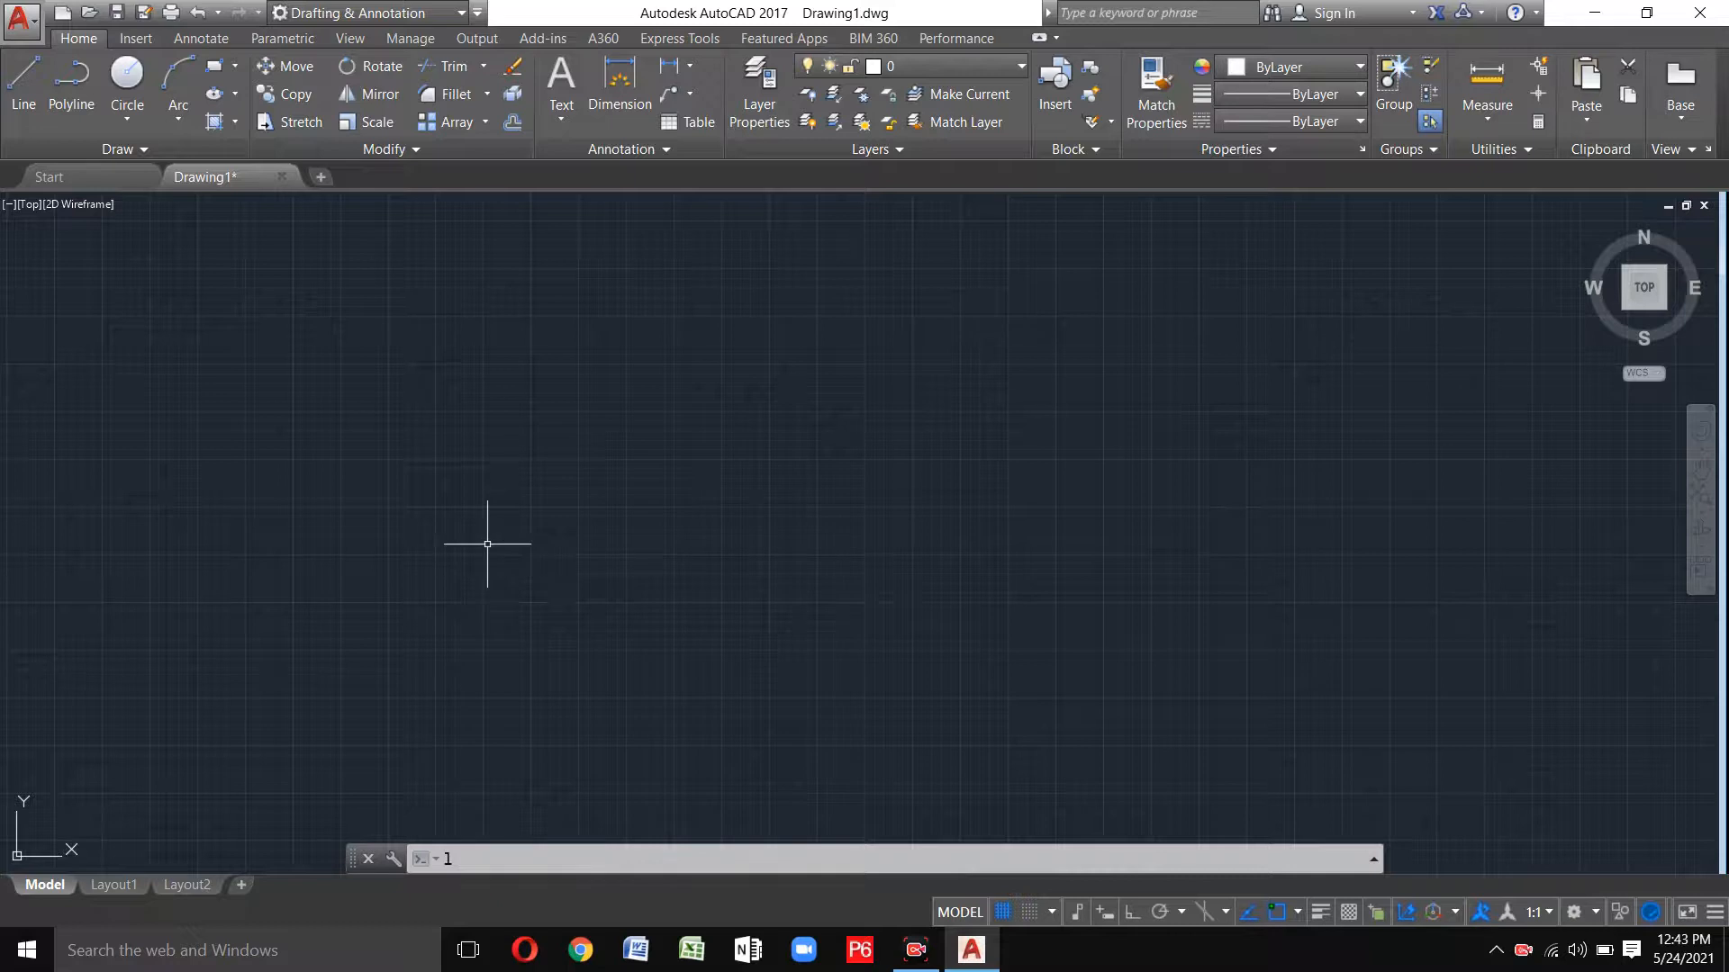
pyautogui.press('Return')
pyautogui.press('Escape')
pyautogui.press('Escape')
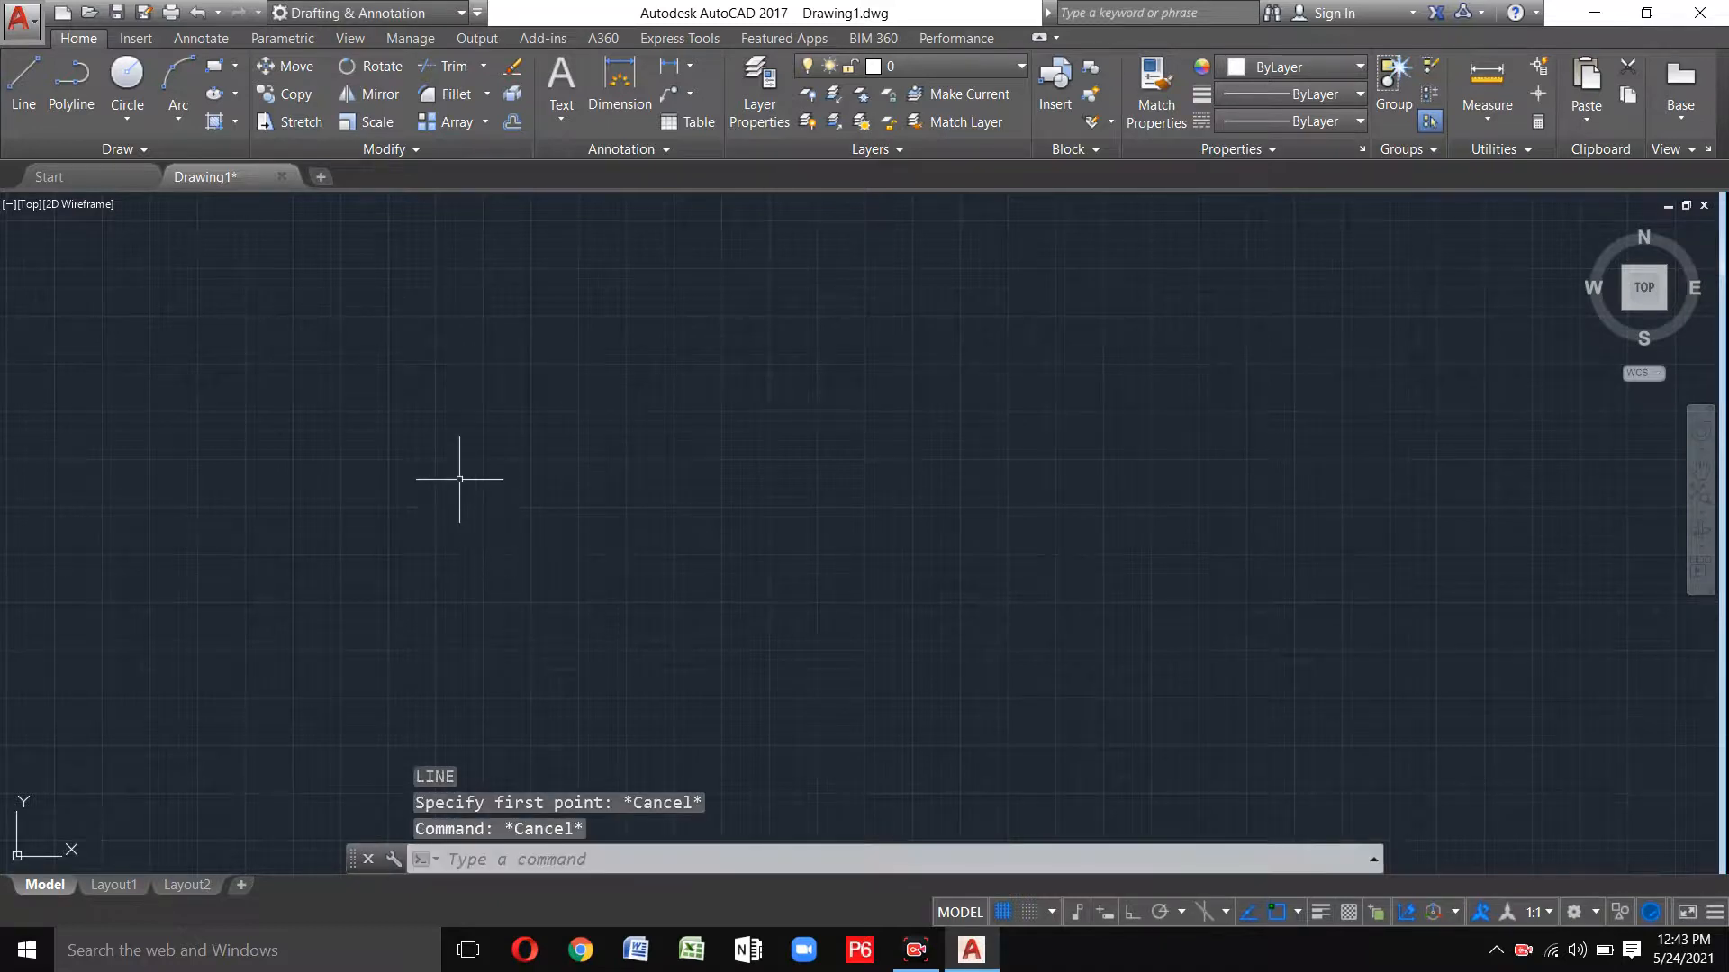
# Start a line in the drawing area, turn Ortho mode on, and draw a 50-unit horizontal segment to the right.
pyautogui.click(35, 99)
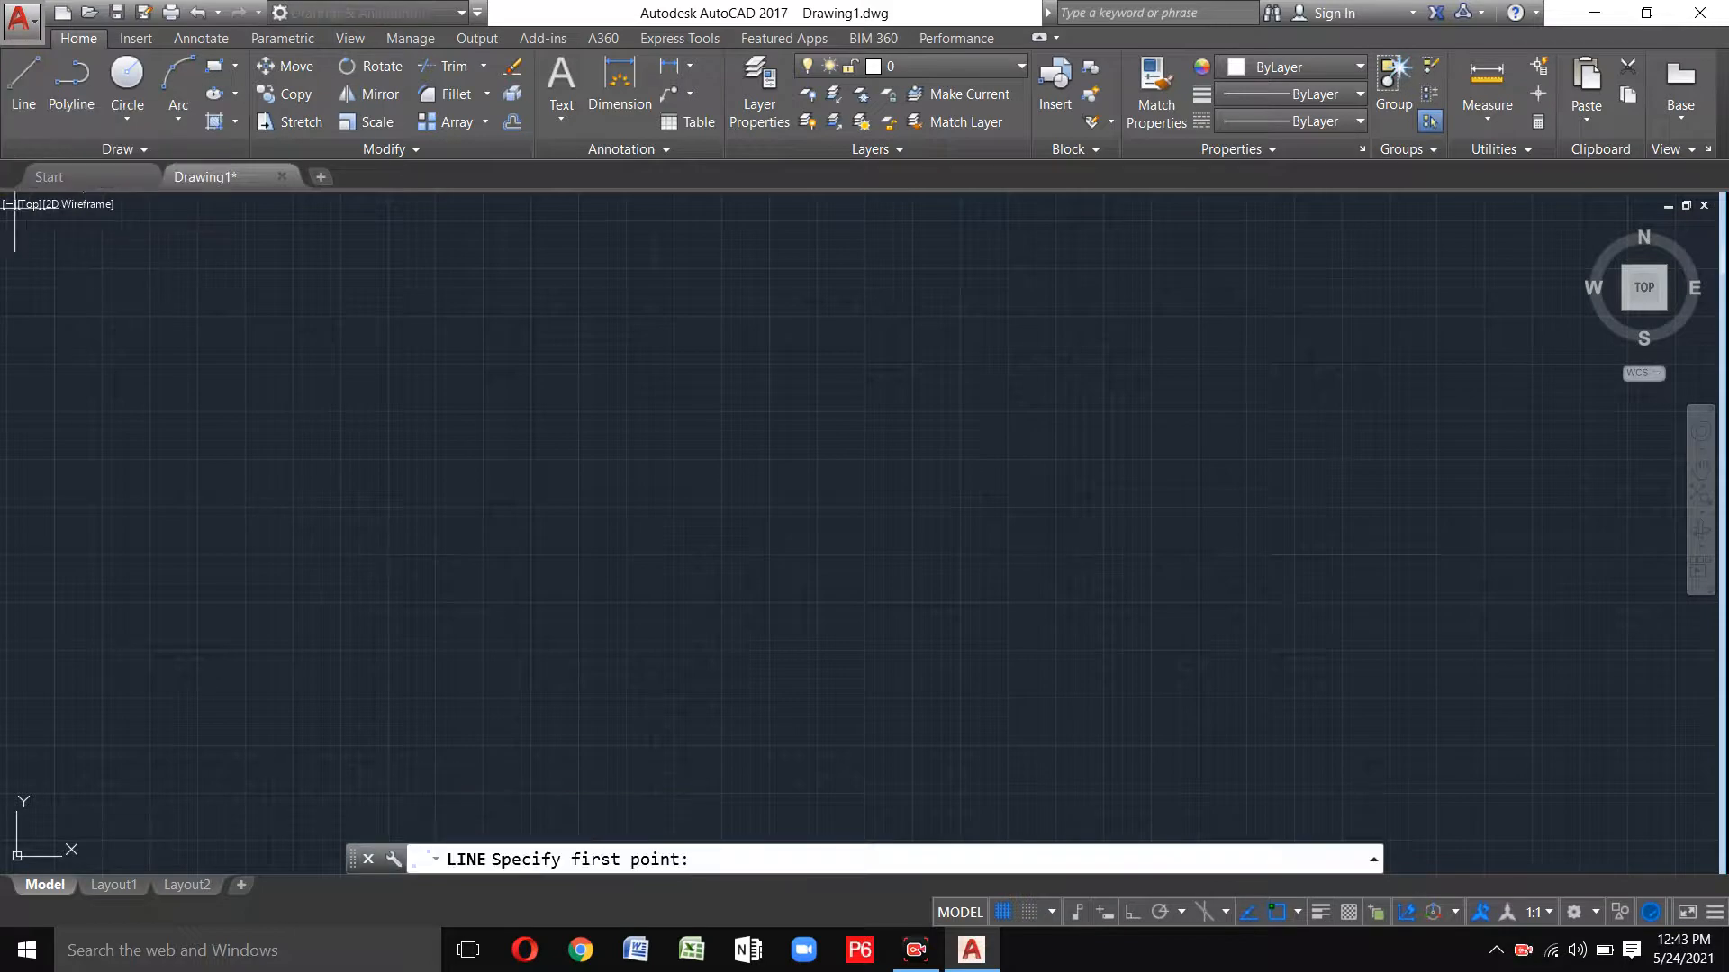
pyautogui.click(233, 364)
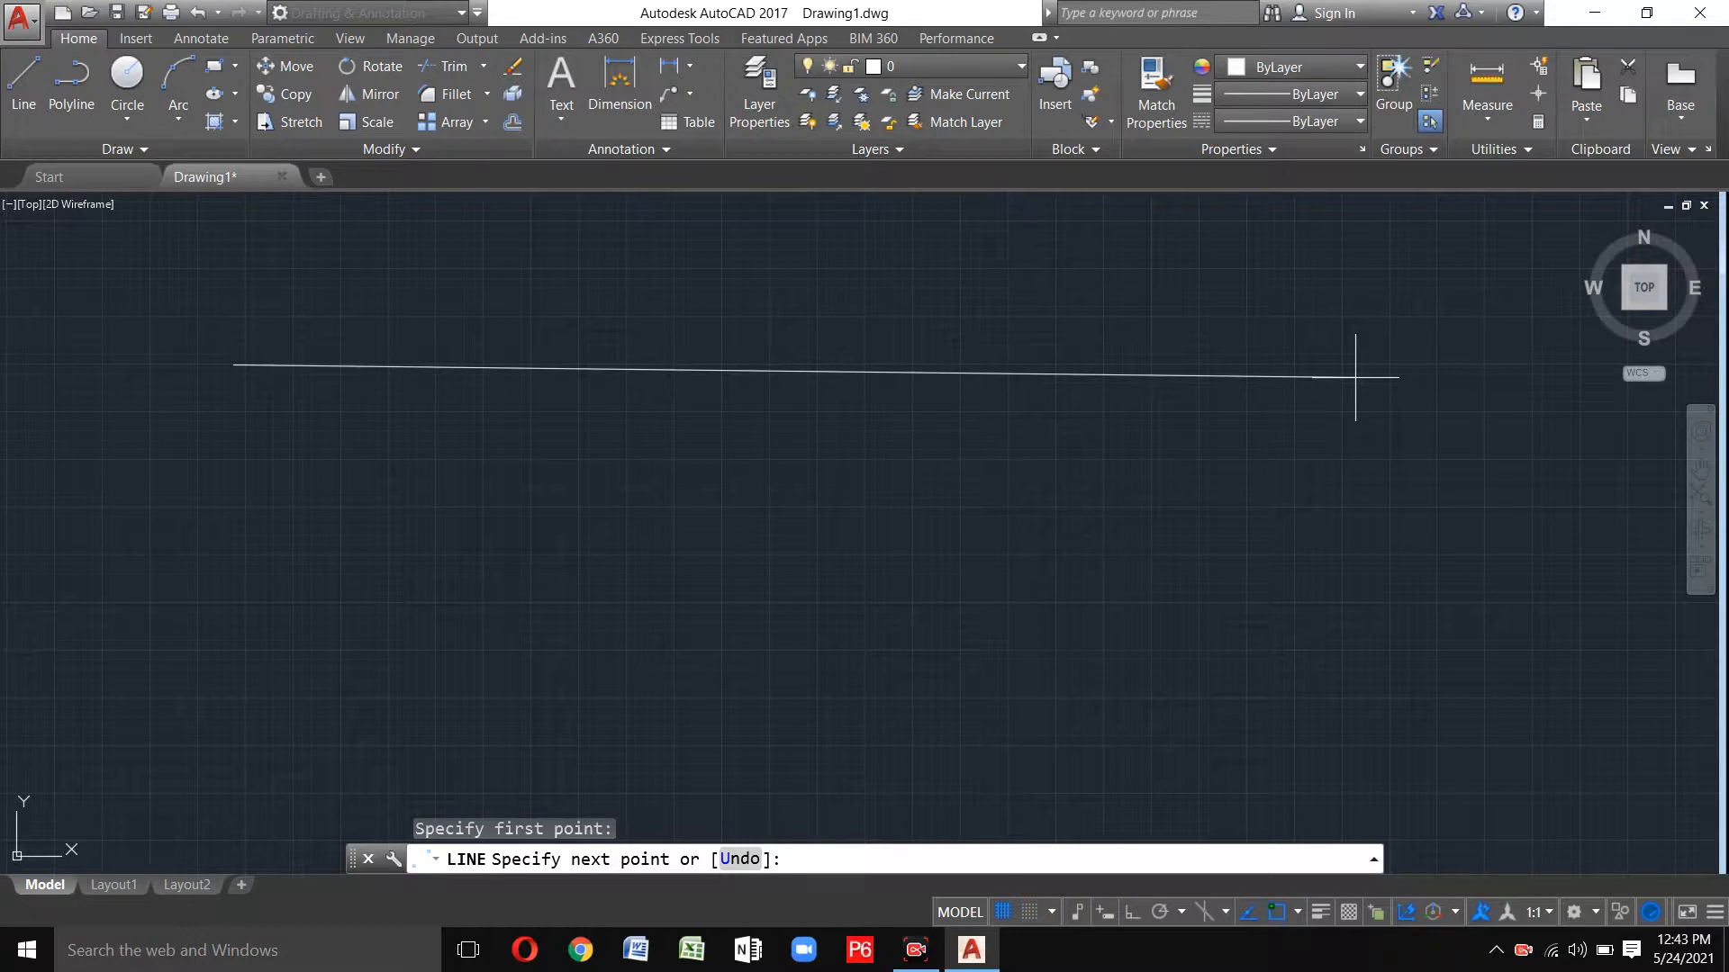
pyautogui.click(1132, 914)
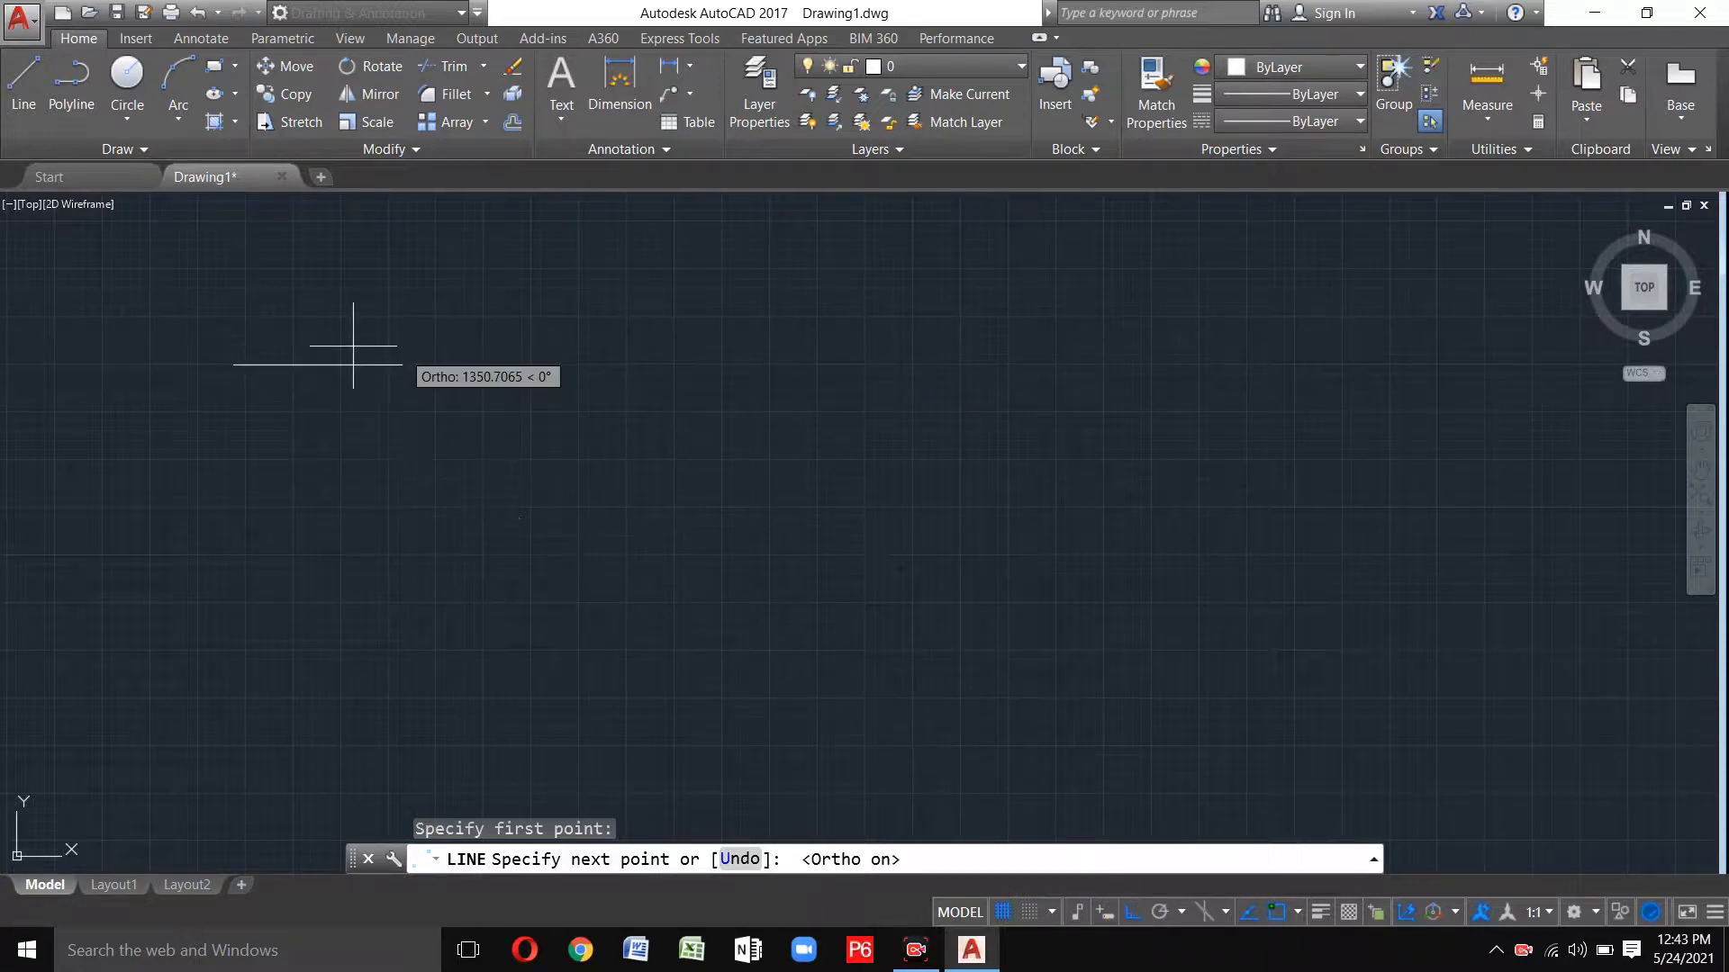
pyautogui.write('50')
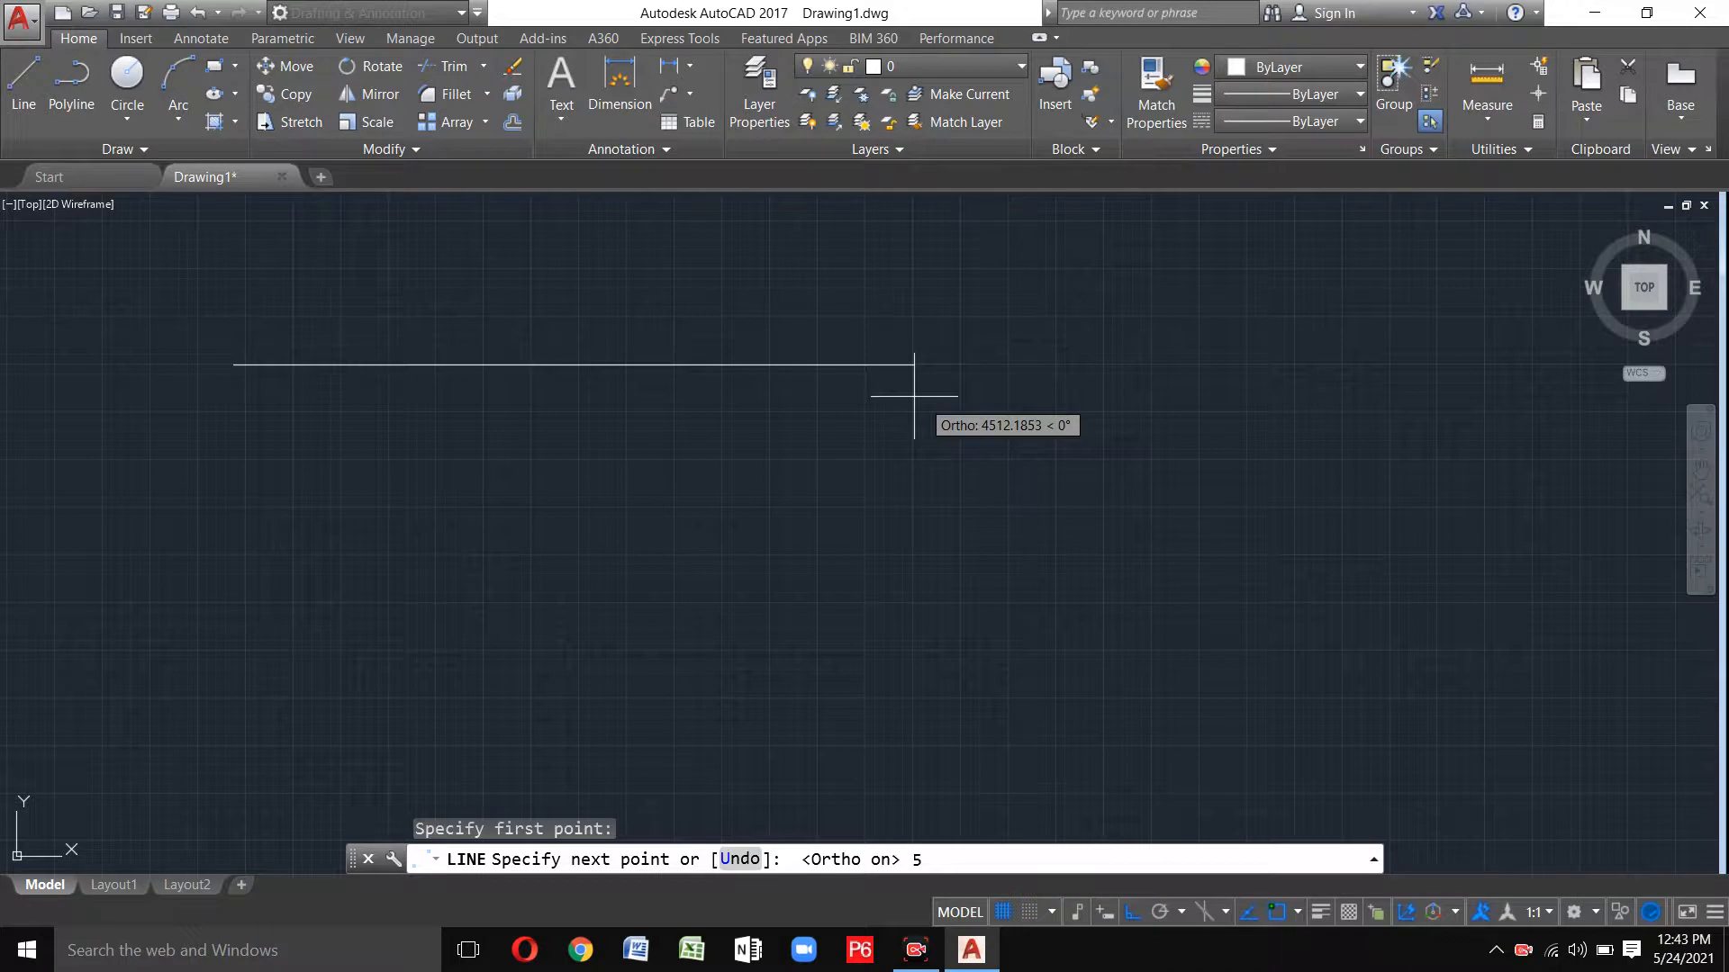
pyautogui.press('Return')
# Continue the line with a 100-unit vertical segment downward.
pyautogui.scroll(-3, 167, 372)
pyautogui.scroll(-10, 638, 360)
pyautogui.scroll(4, 631, 353)
pyautogui.write('100')
pyautogui.press('Return')
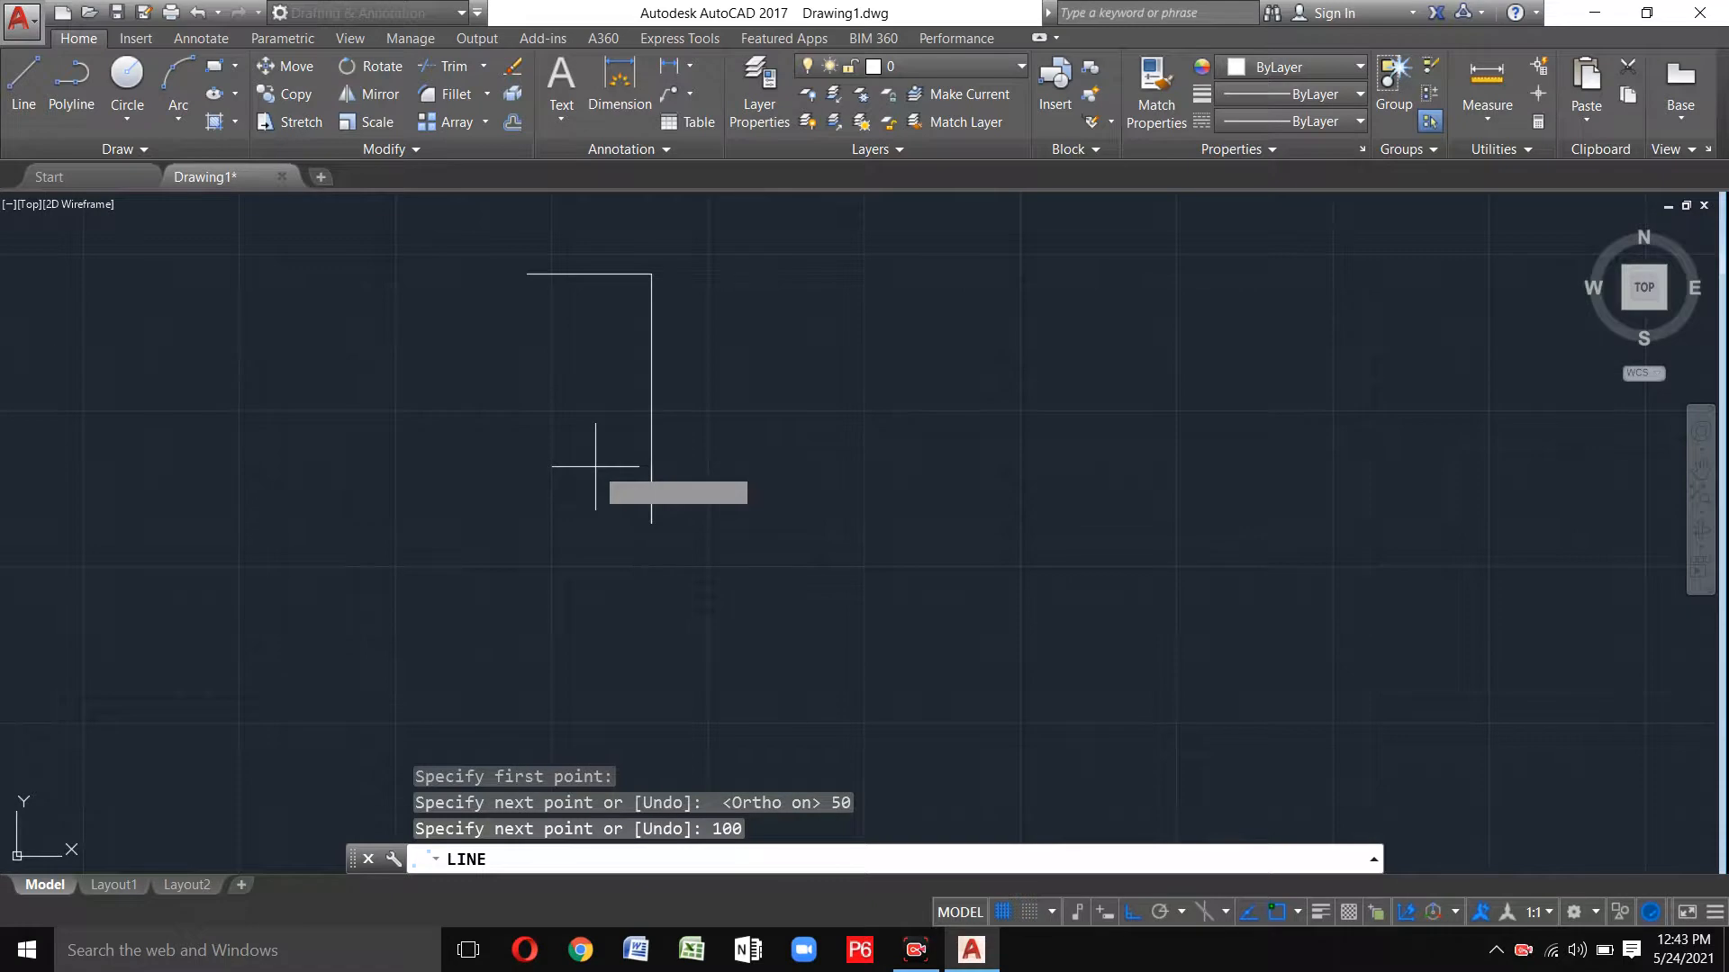
# Continue the line 20 units to the left and 40 units upward, and end the Line command.
pyautogui.write('2')
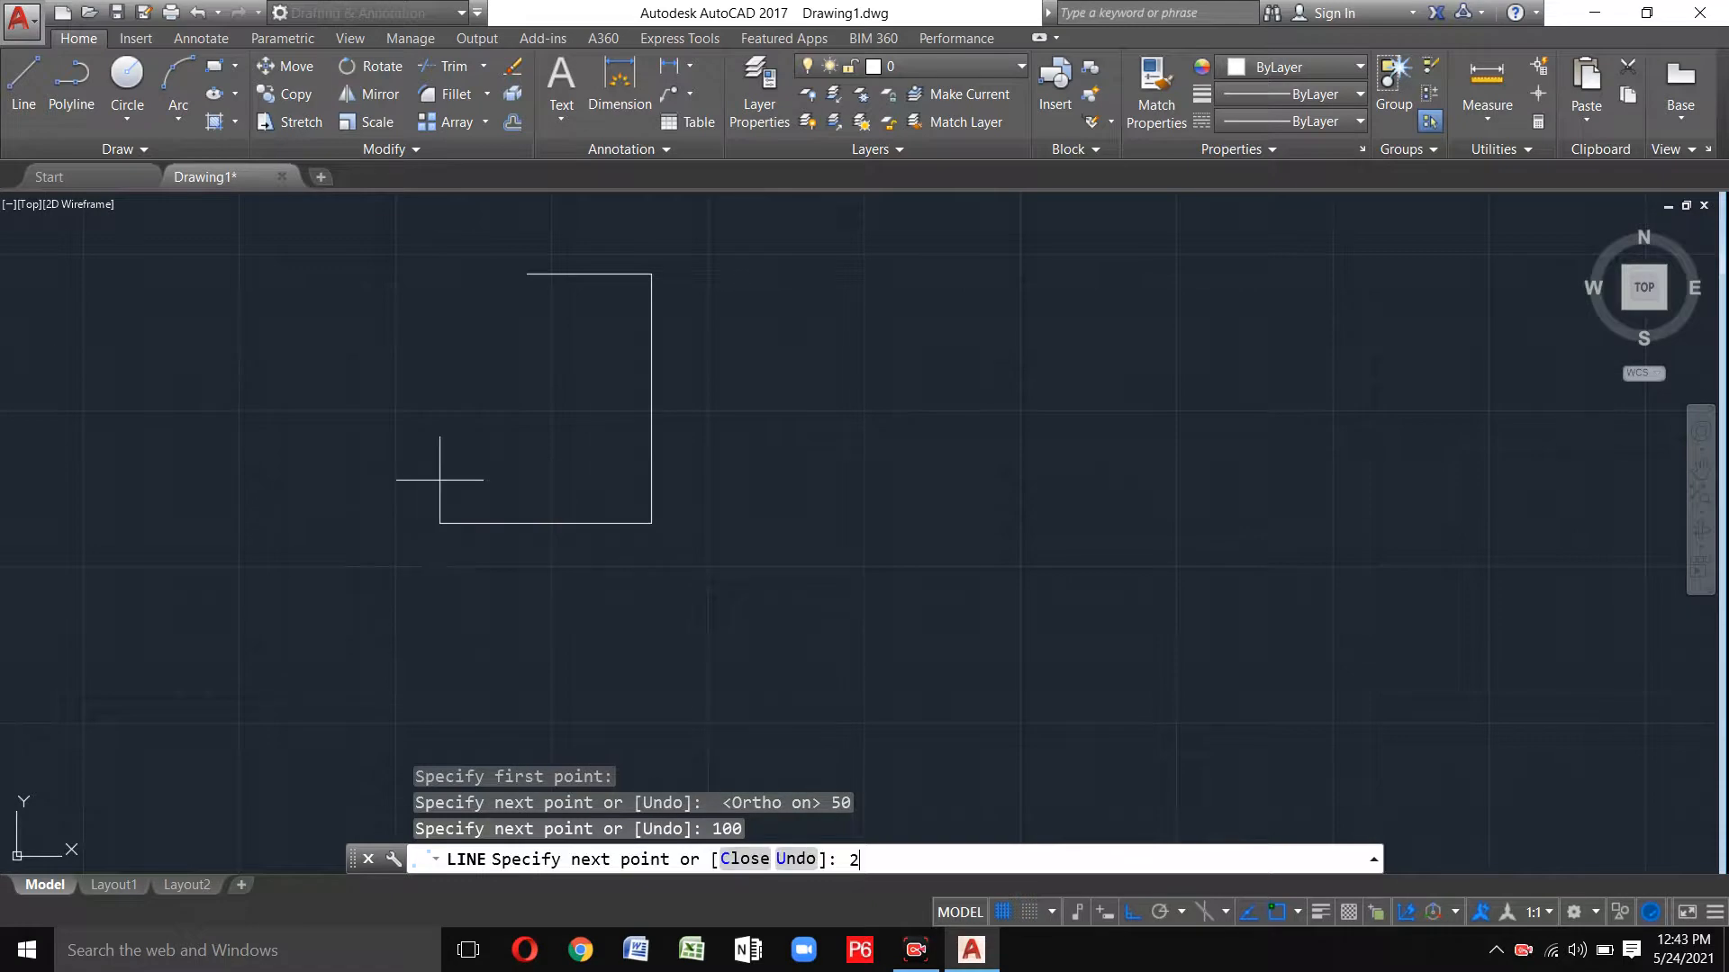
pyautogui.write('0')
pyautogui.press('Return')
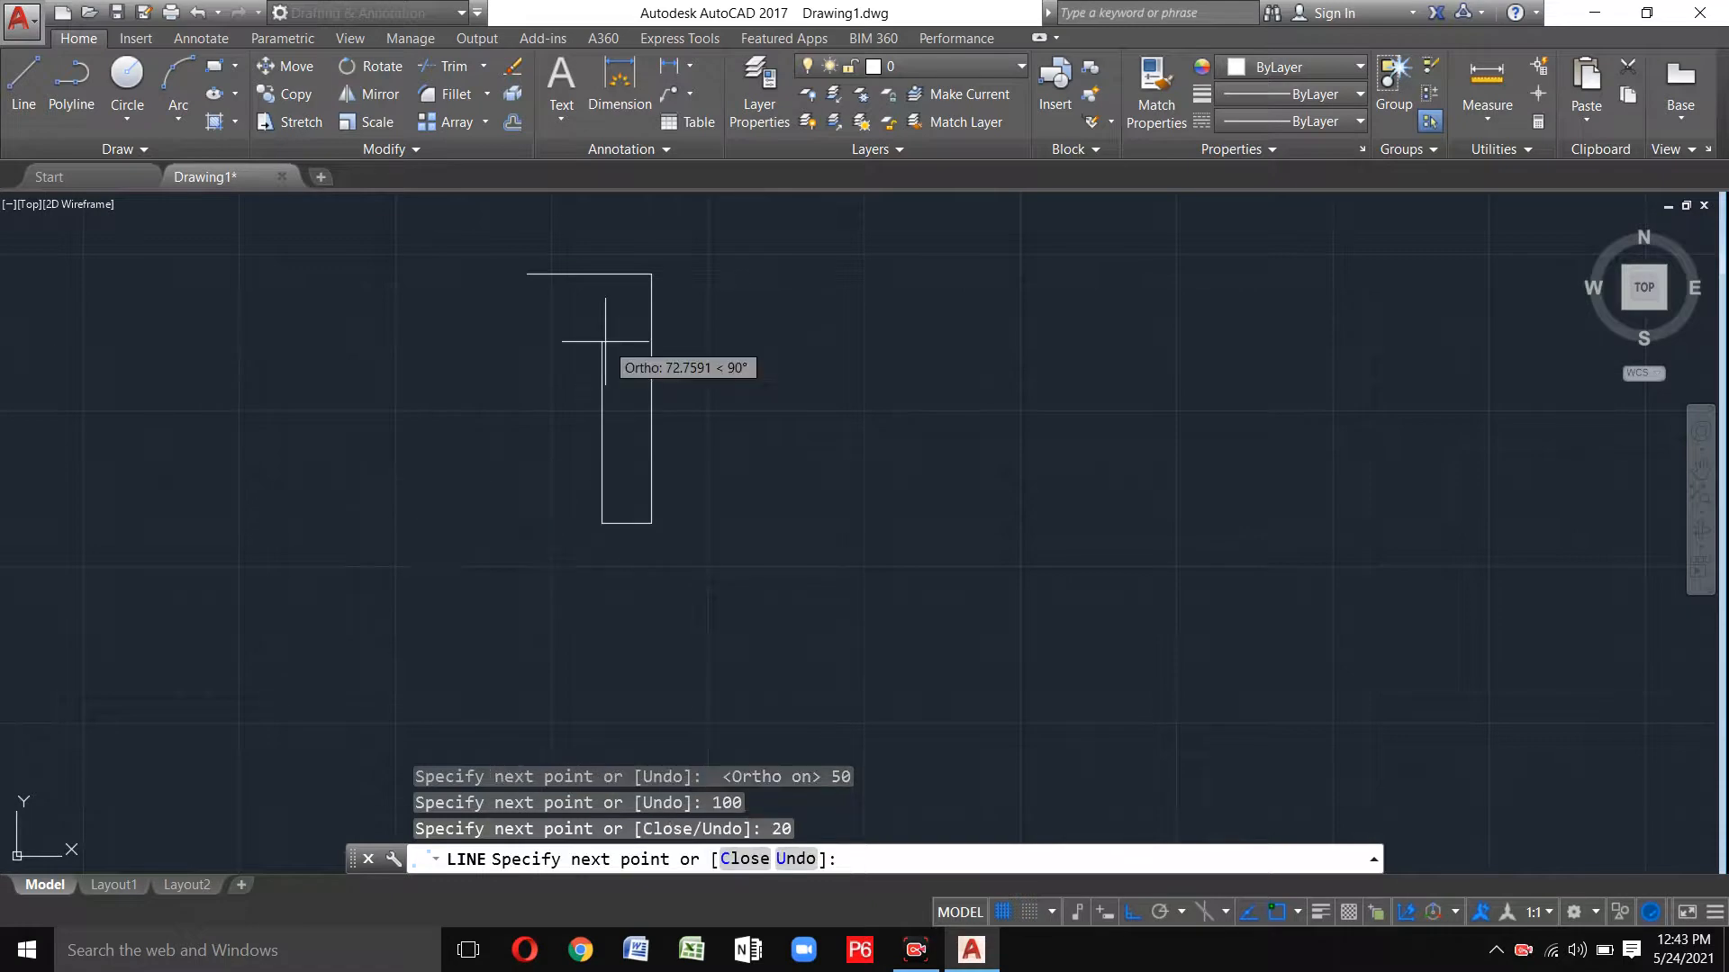
pyautogui.write('40')
pyautogui.press('Return')
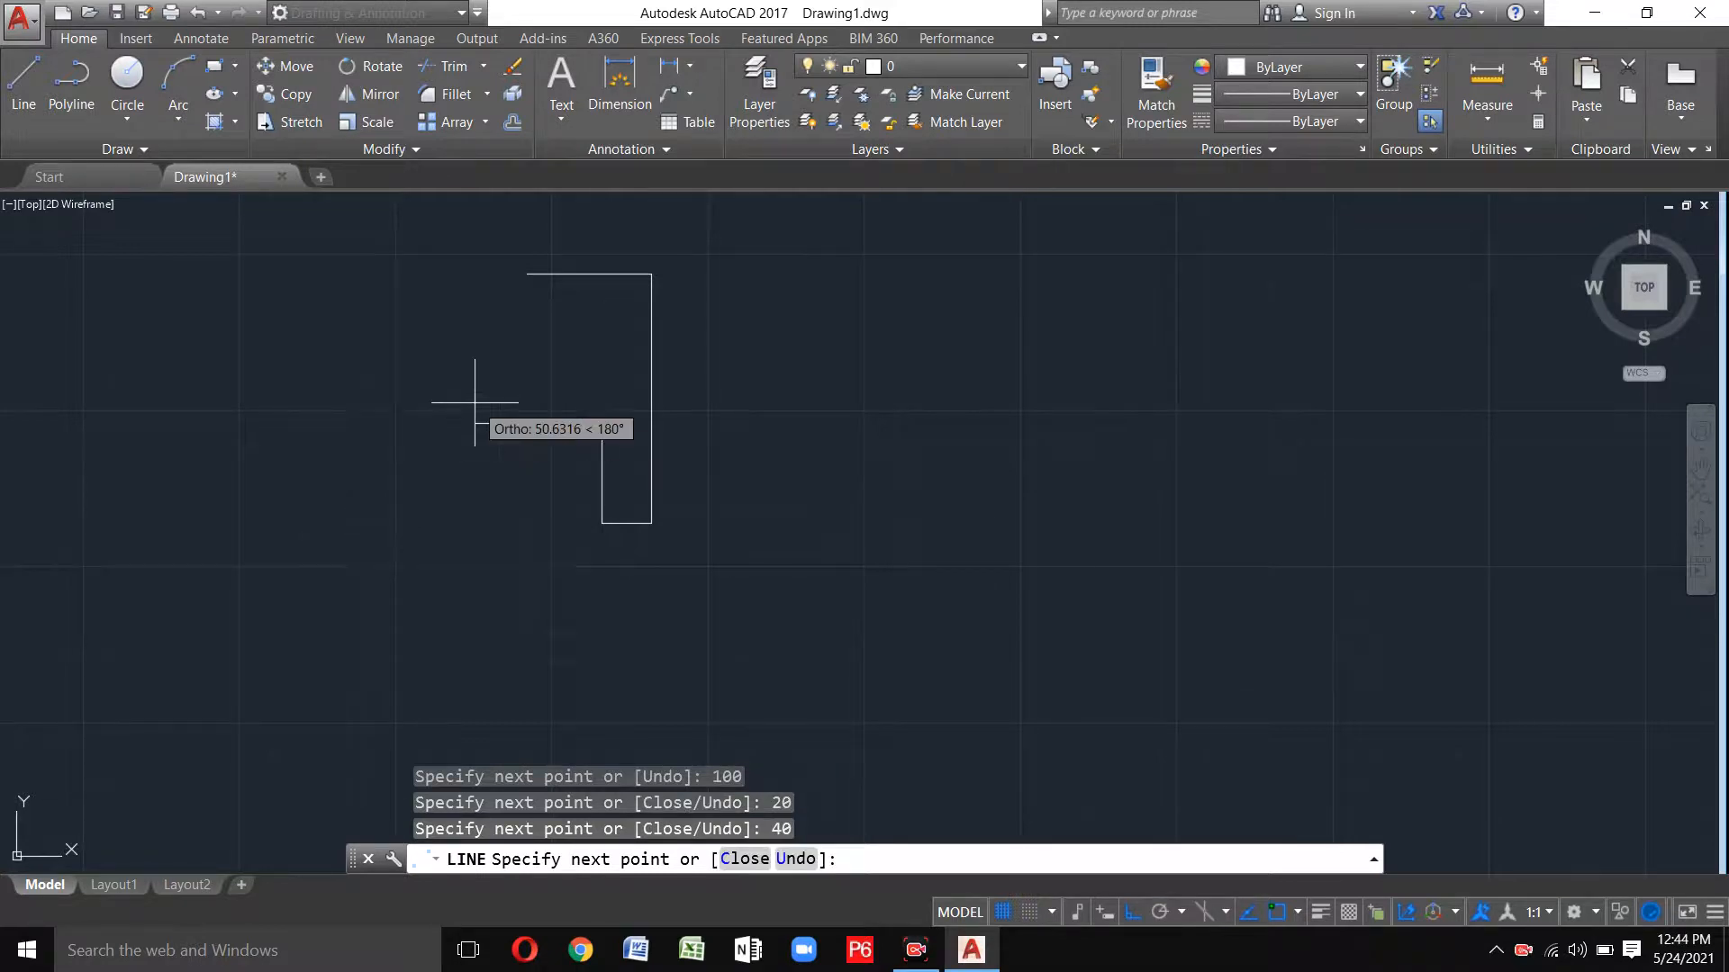
pyautogui.press('Escape')
pyautogui.press('Escape')
pyautogui.press('Escape')
pyautogui.scroll(-2, 505, 456)
pyautogui.moveTo(1165, 414); pyautogui.dragTo(695, 444, button='middle')
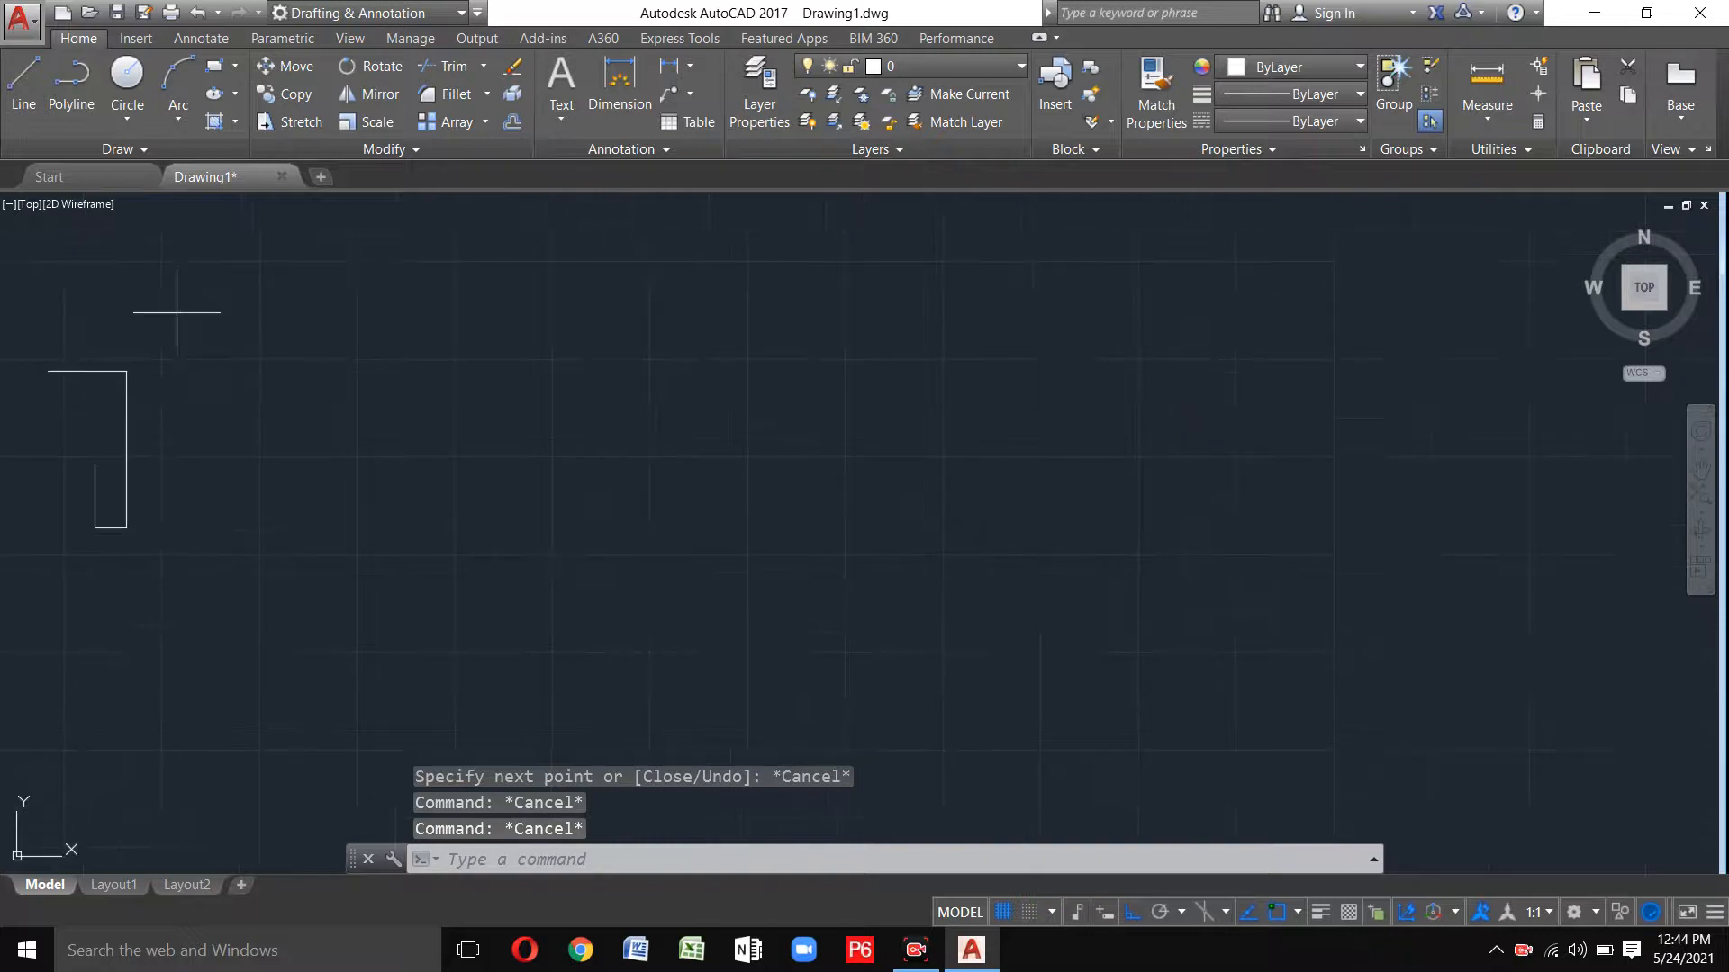
# Erase all the practice line segments from the drawing area.
pyautogui.click(170, 309)
pyautogui.click(19, 540)
pyautogui.press('Delete')
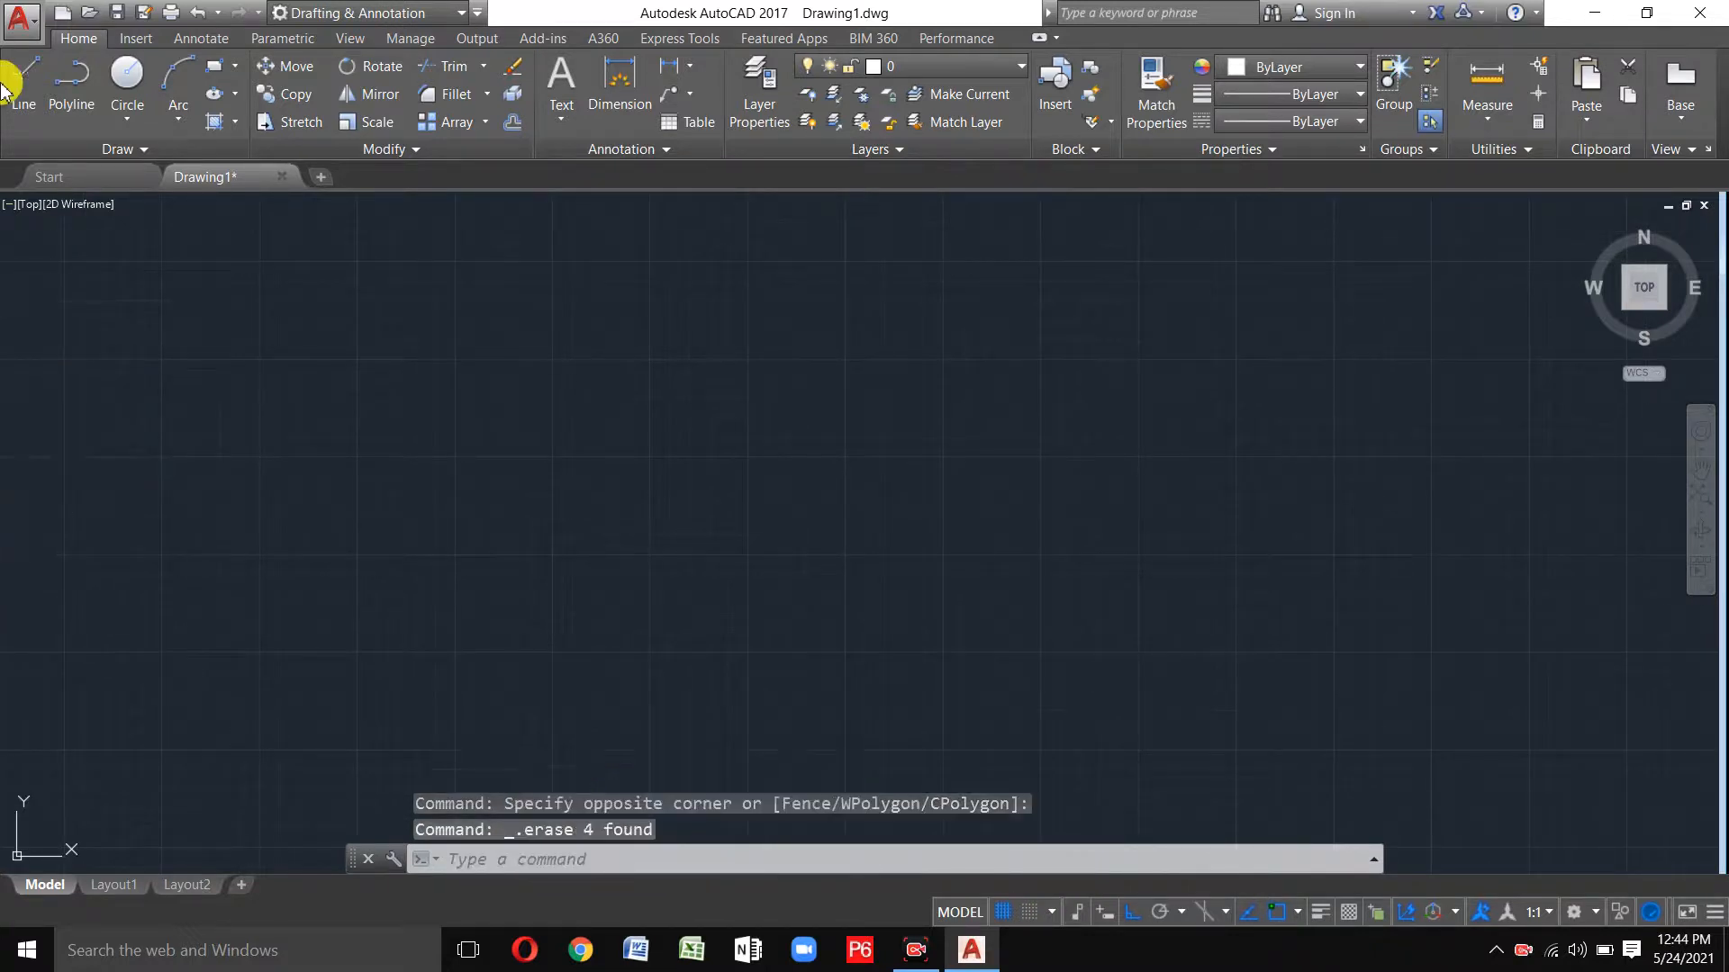
# Draw a square with the Line command using 10-unit segments up, right and down, and close it back to the start point.
pyautogui.click(21, 79)
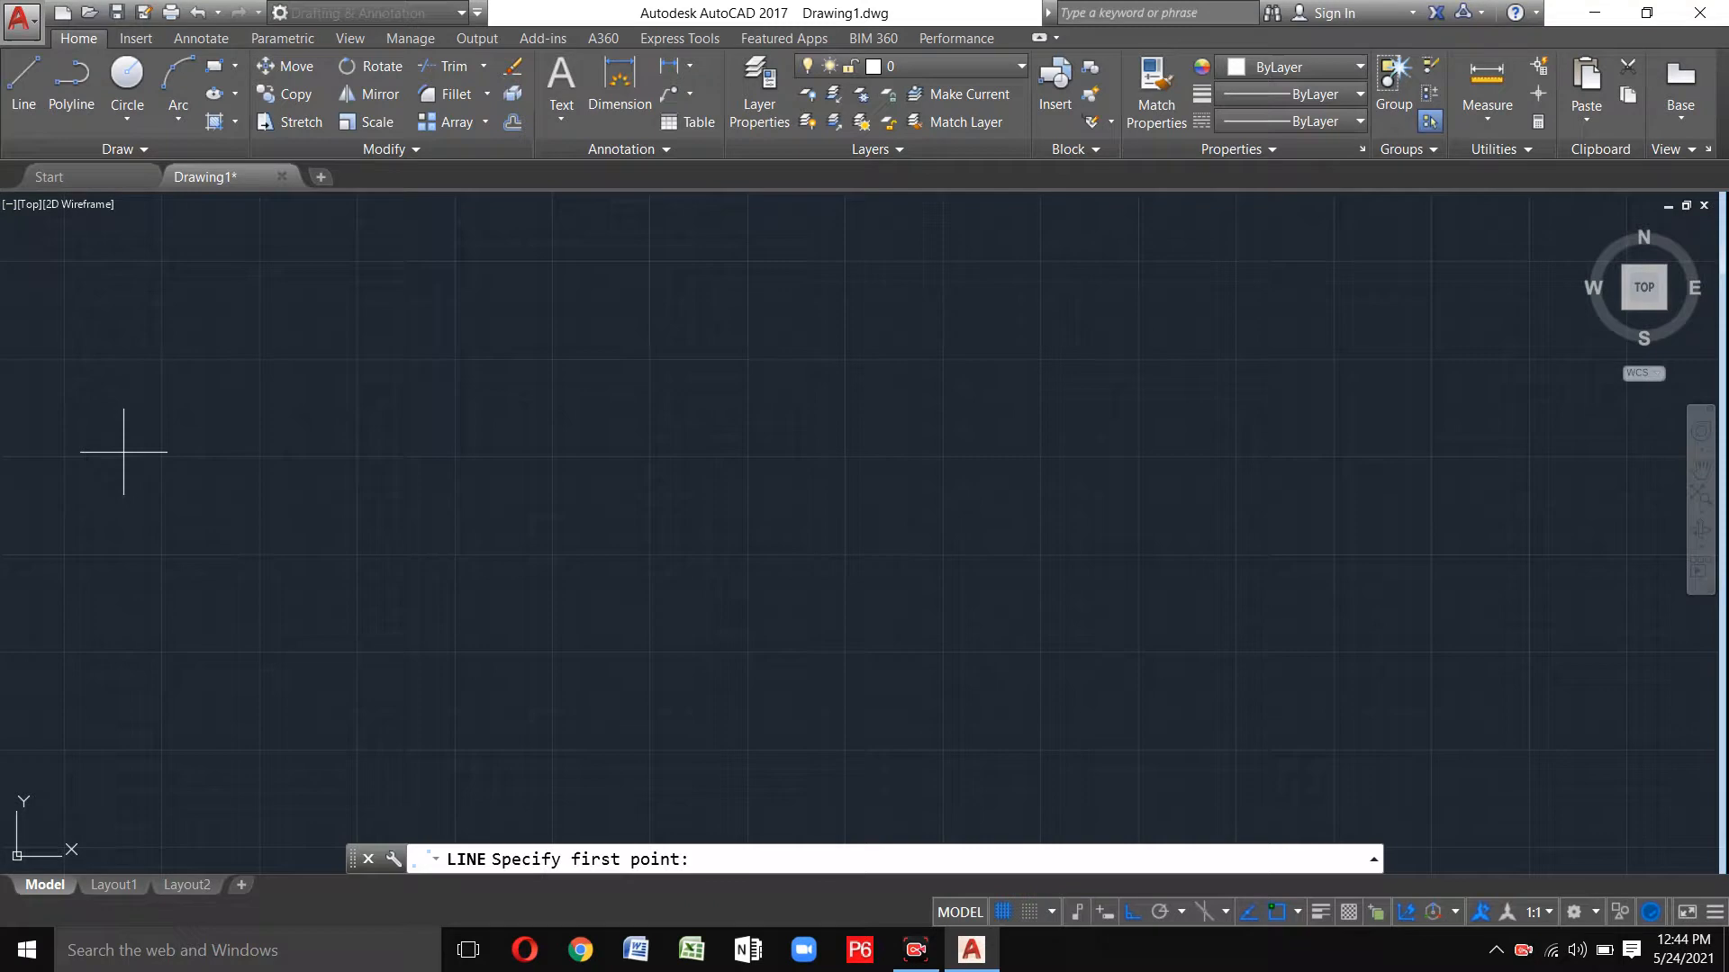
pyautogui.click(217, 592)
pyautogui.write('1')
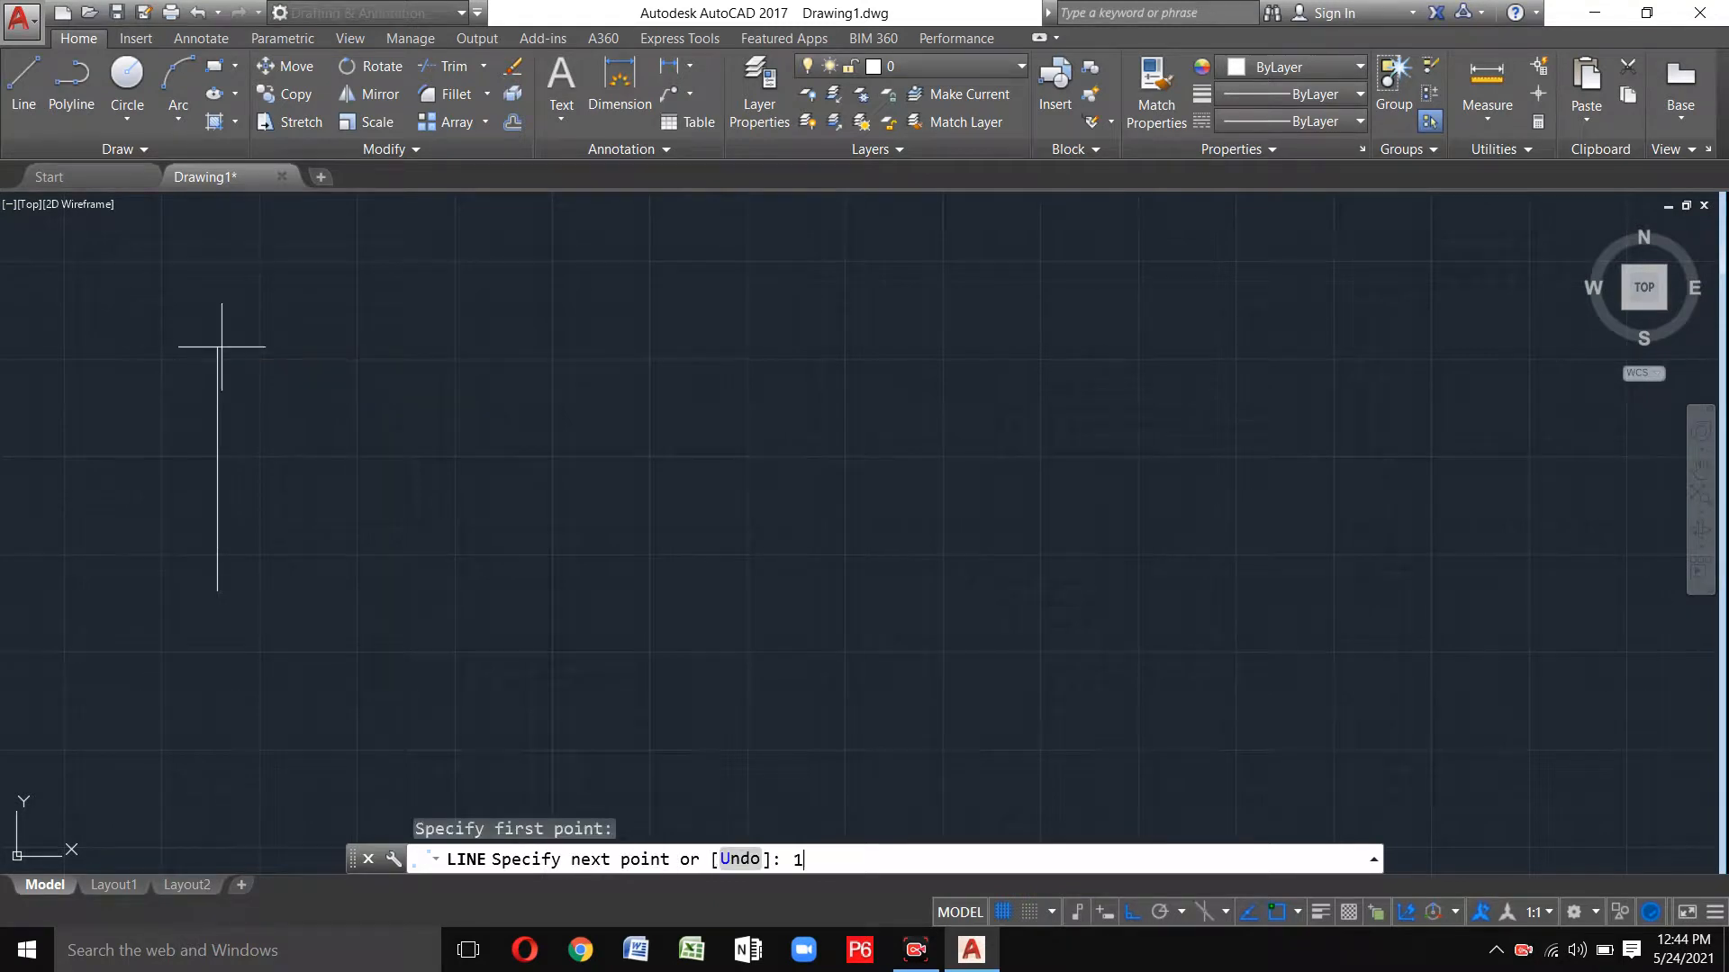
pyautogui.write('0')
pyautogui.press('Return')
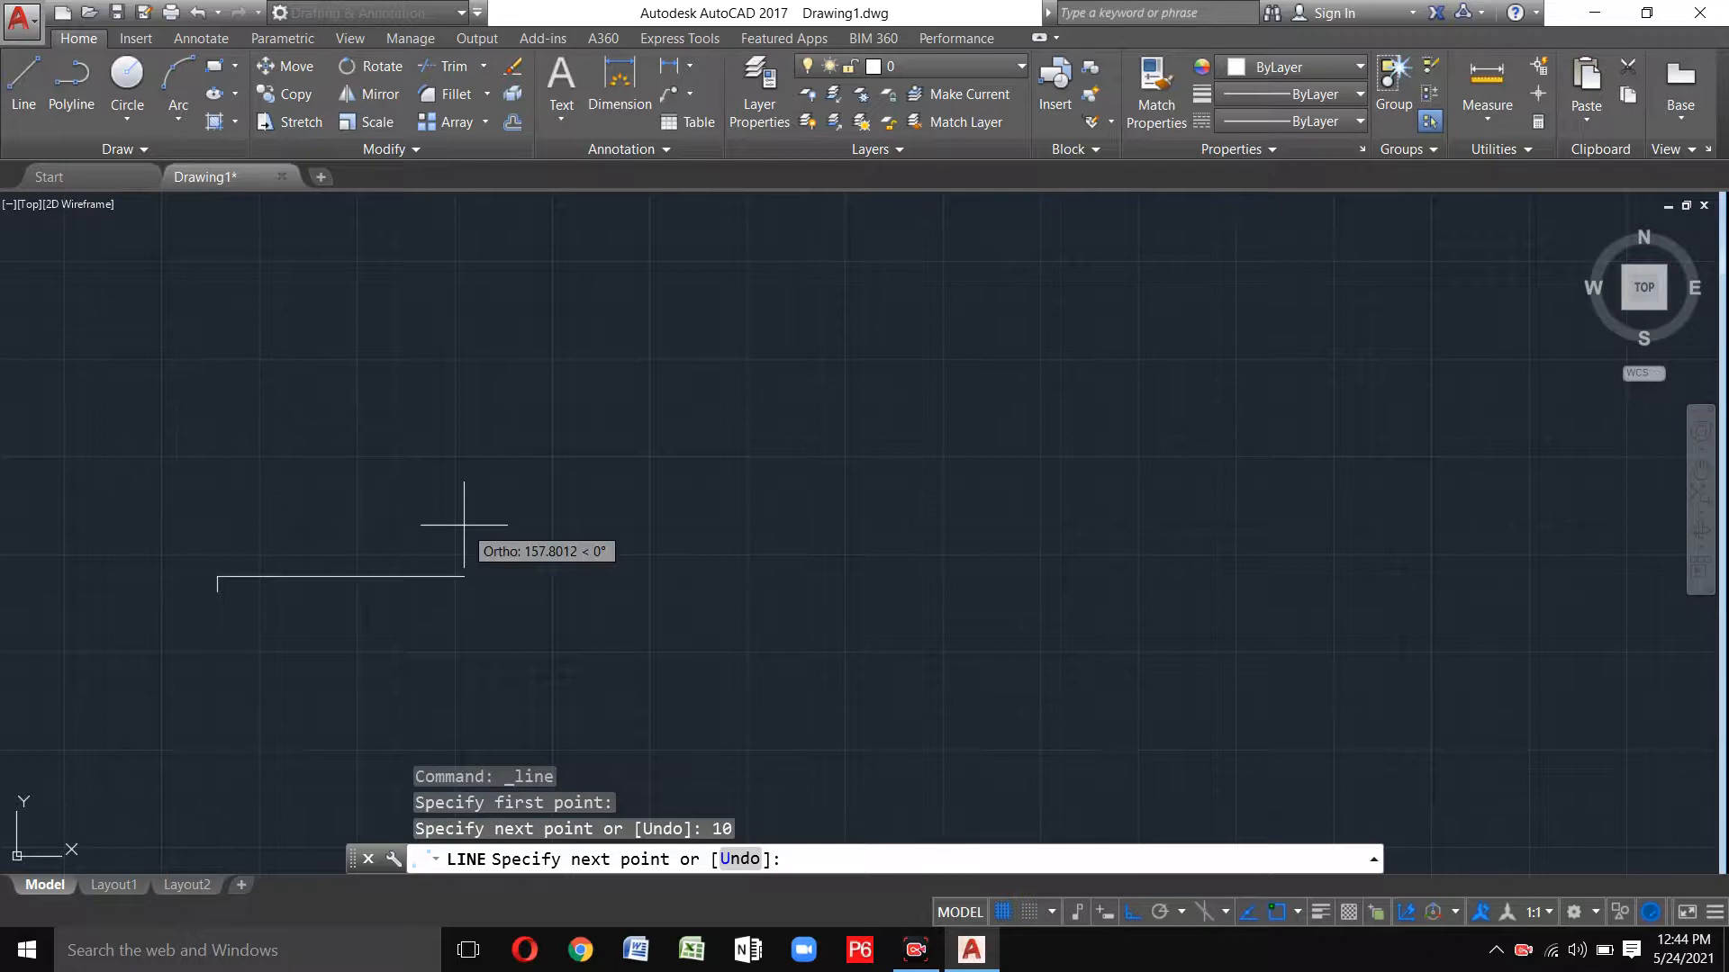
pyautogui.write('10')
pyautogui.press('Return')
pyautogui.write('1')
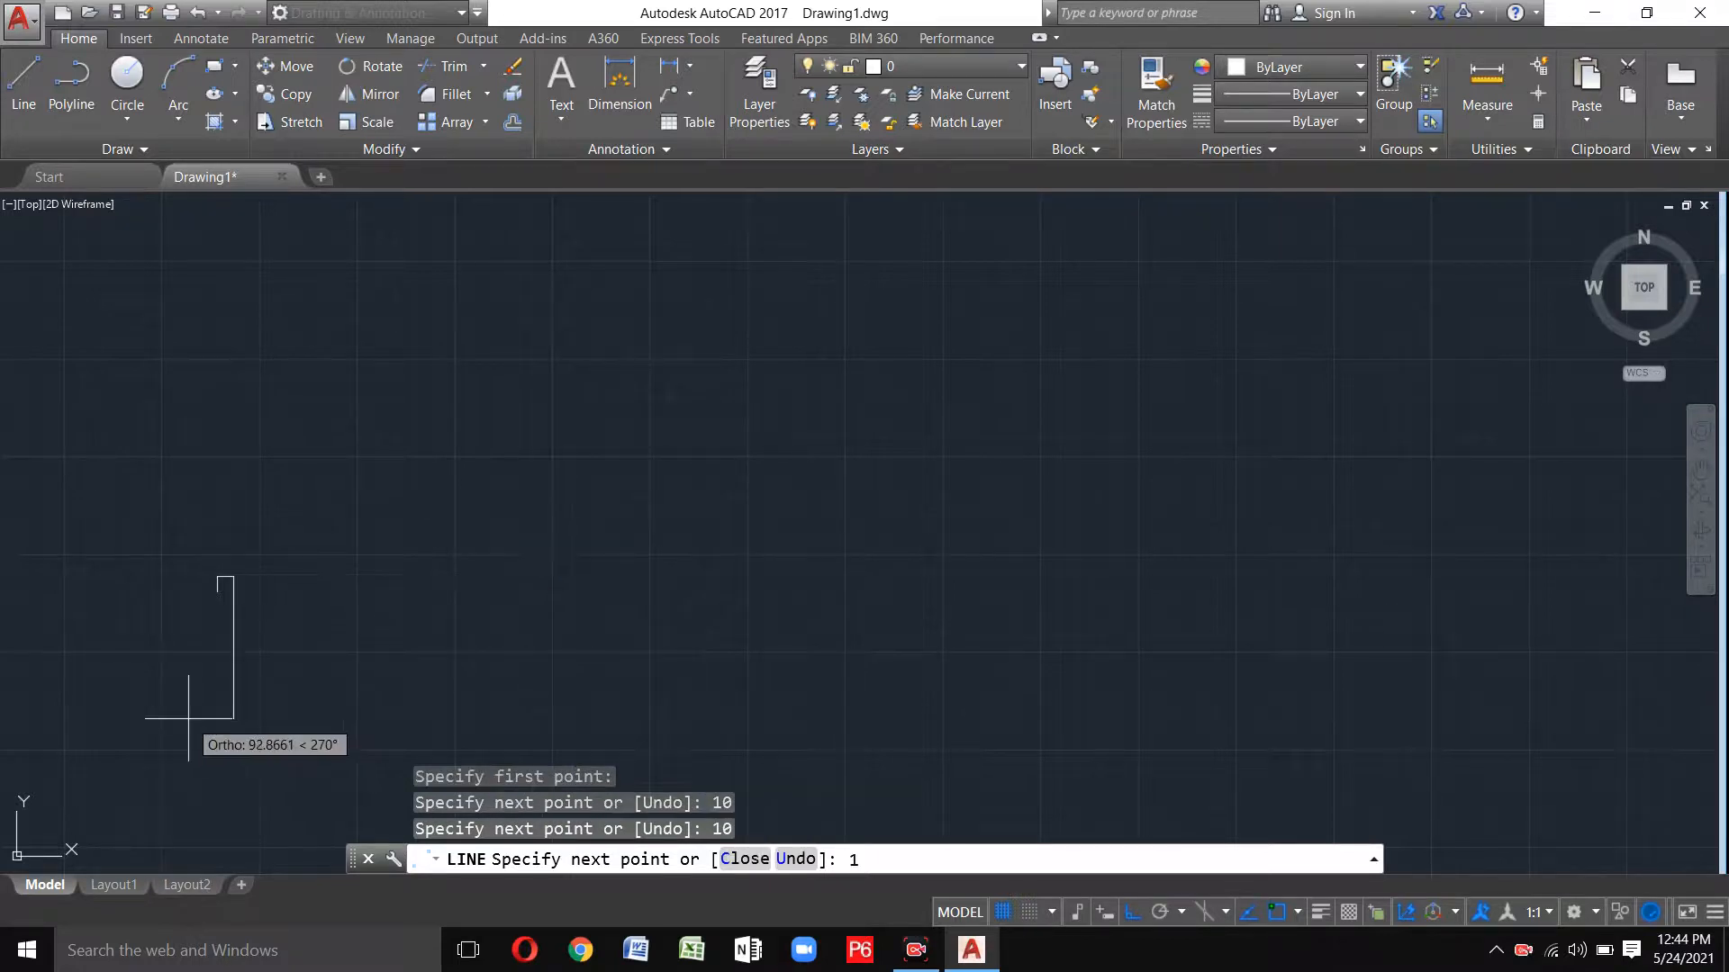
pyautogui.write('0')
pyautogui.press('Return')
pyautogui.write('c')
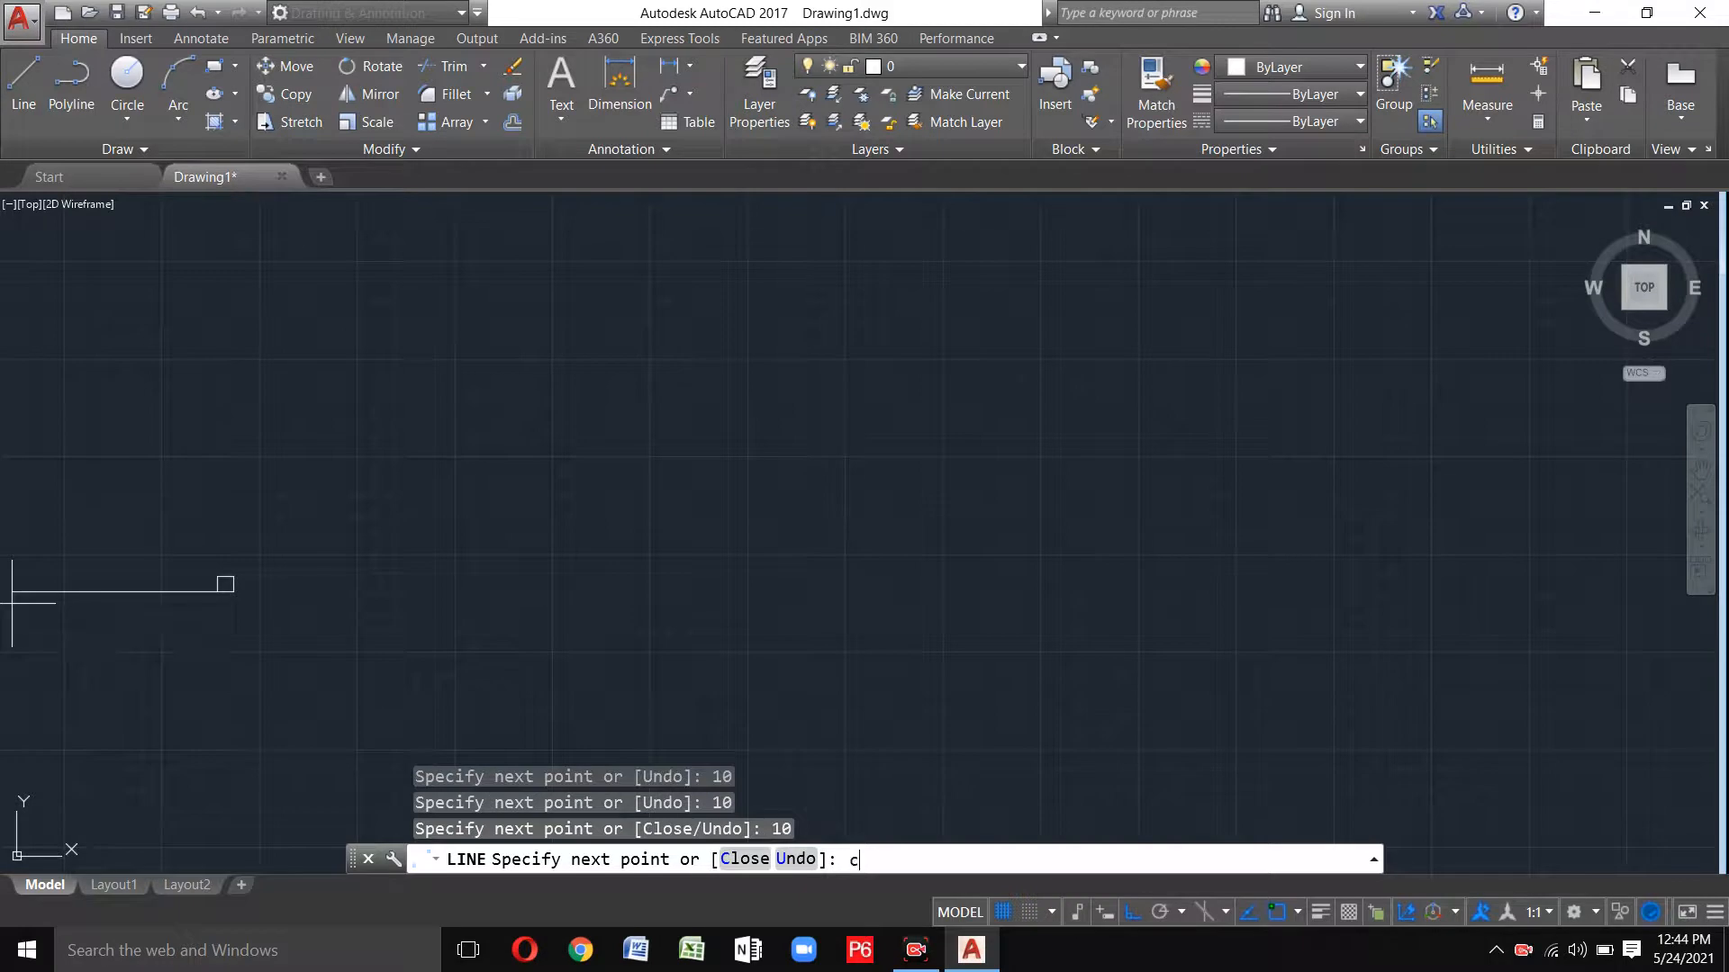
pyautogui.press('Return')
pyautogui.scroll(5, 176, 630)
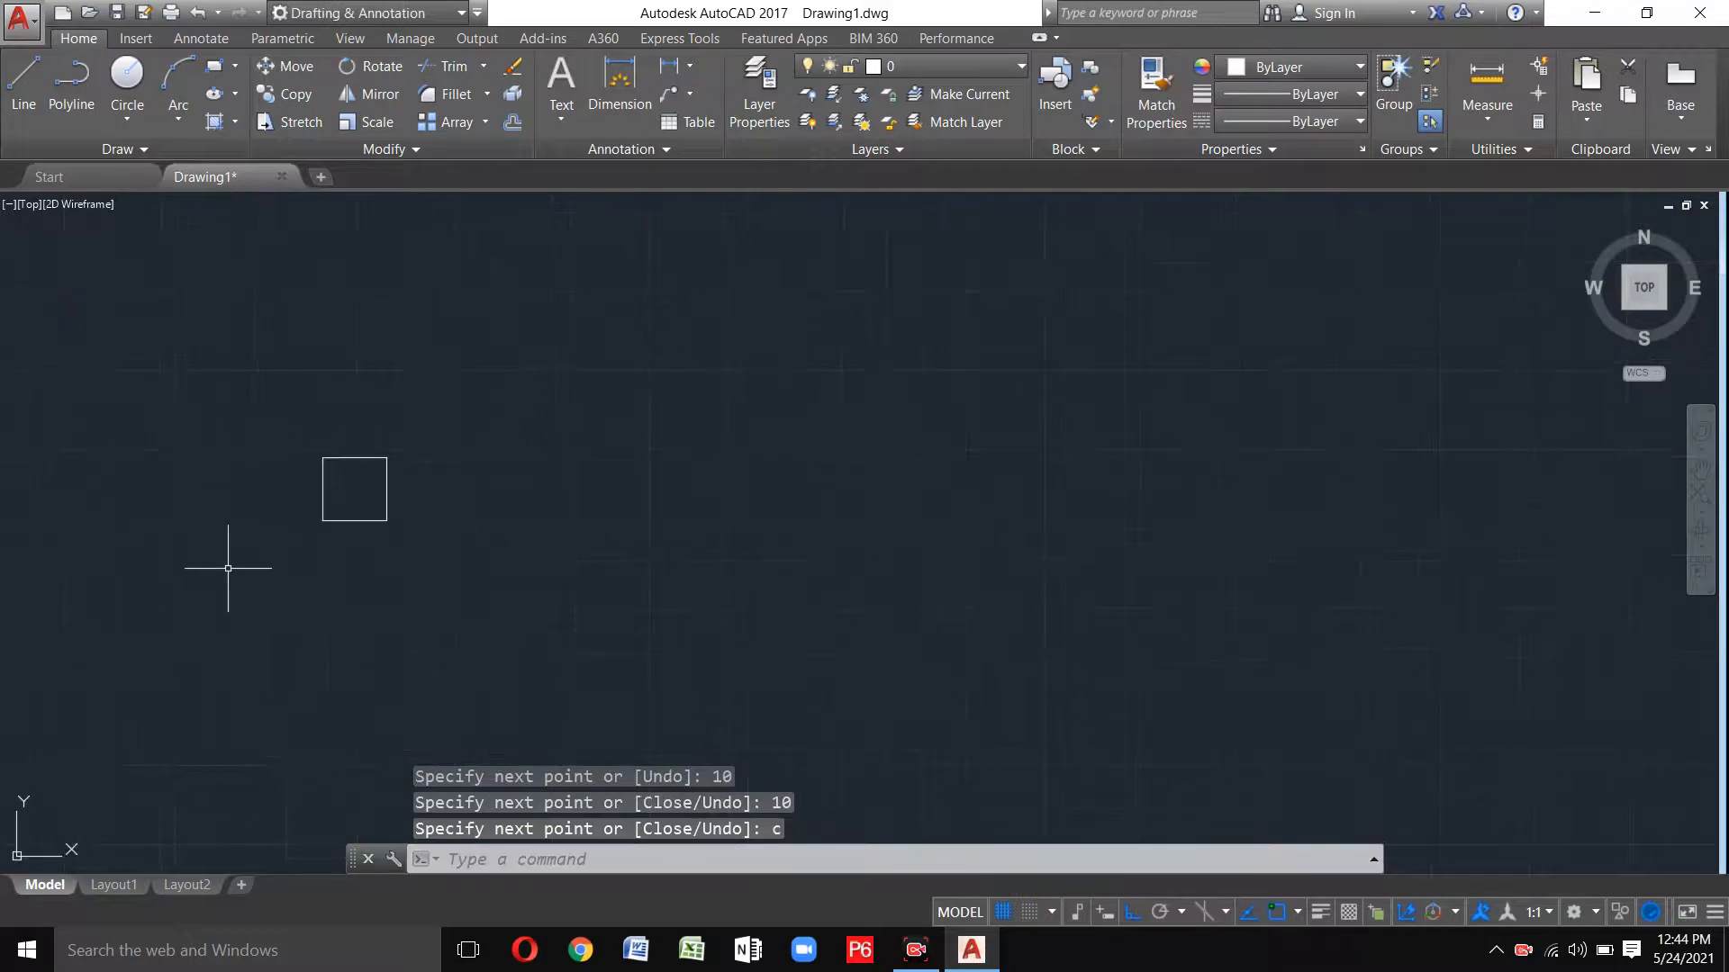
pyautogui.click(71, 86)
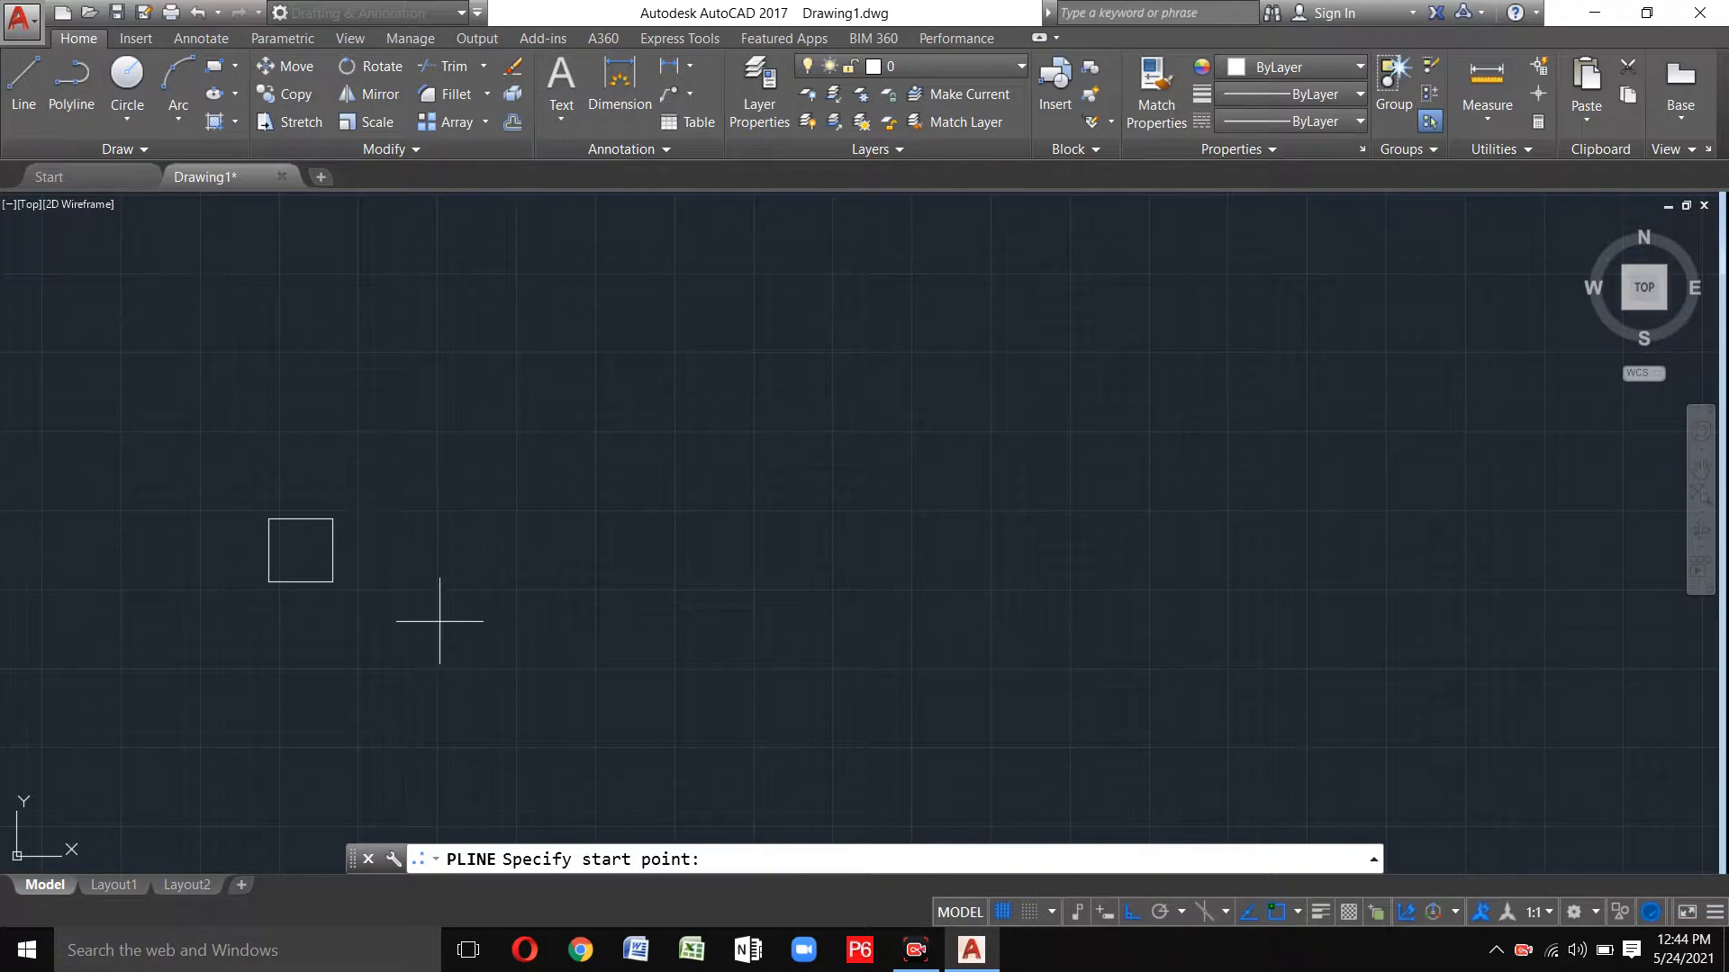
pyautogui.click(90, 121)
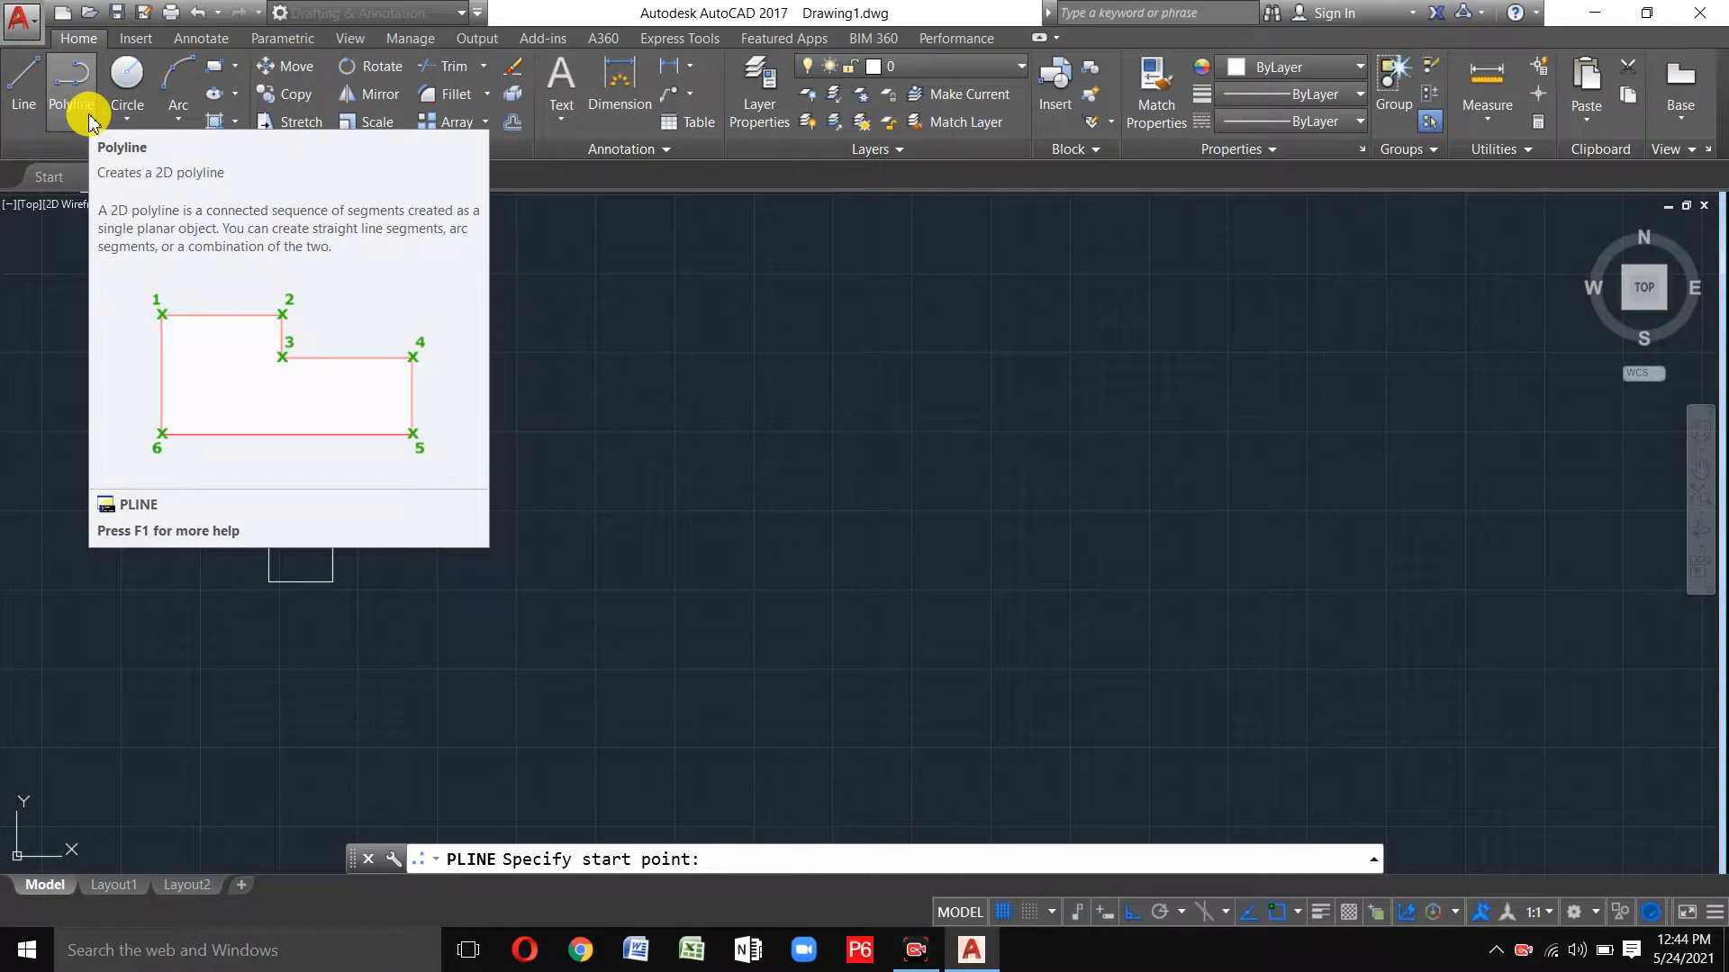
pyautogui.click(90, 122)
pyautogui.click(433, 581)
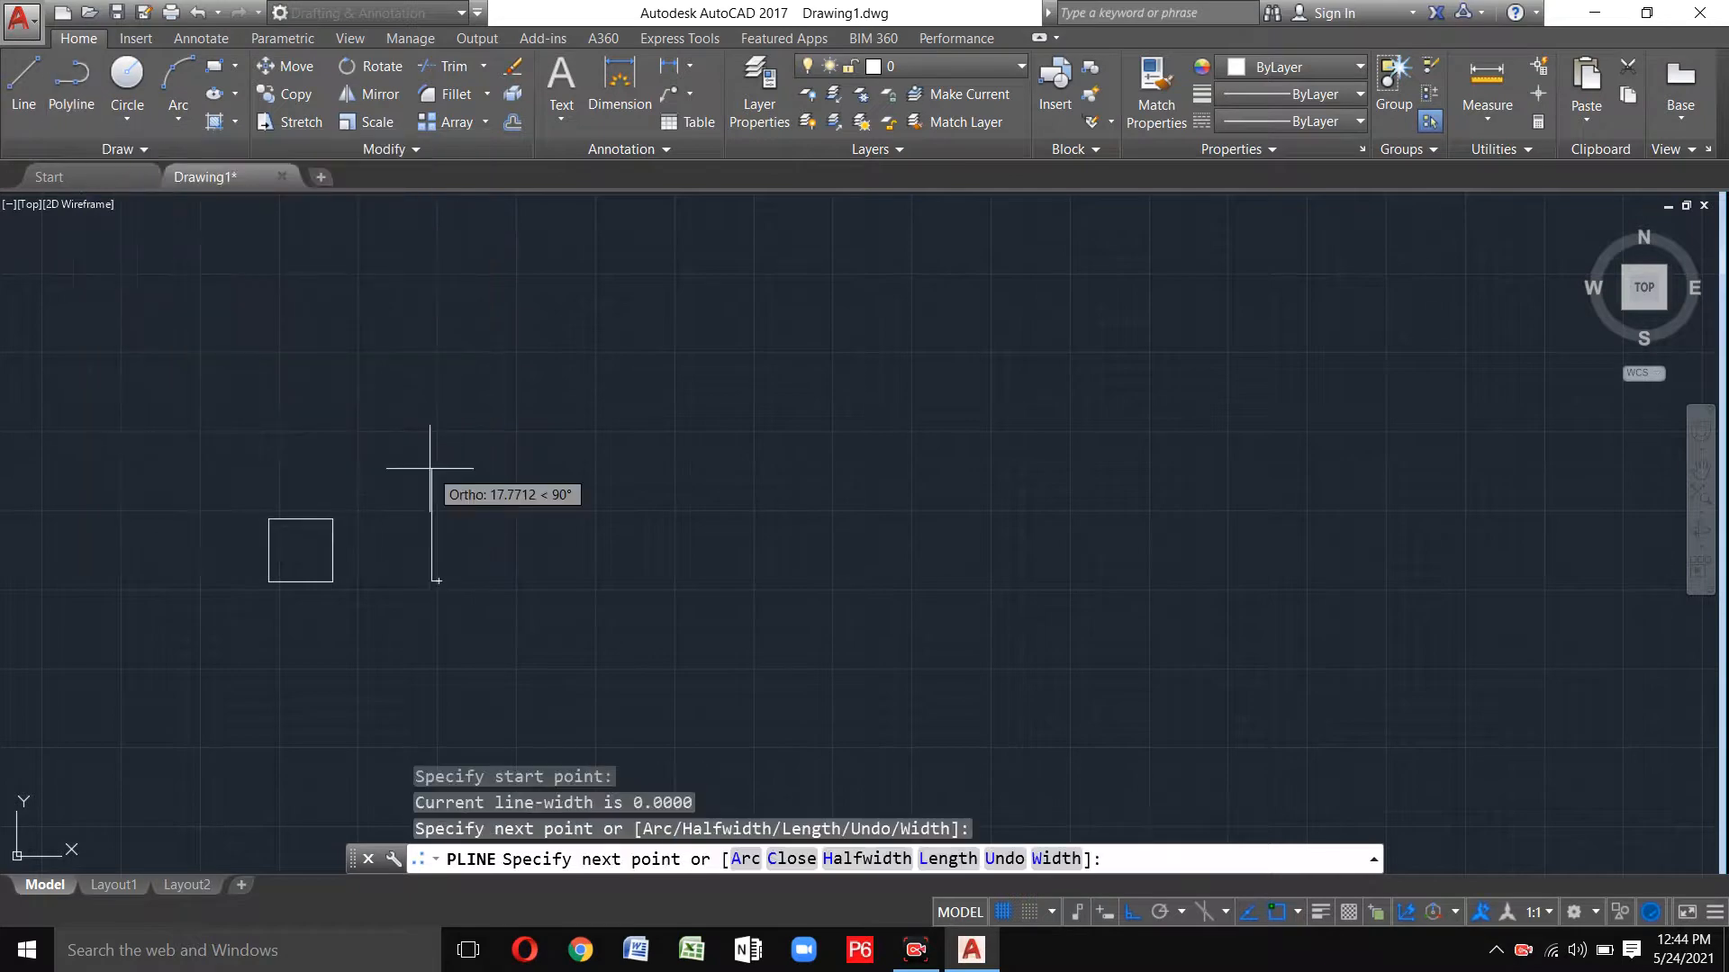
pyautogui.press('Escape')
pyautogui.click(41, 100)
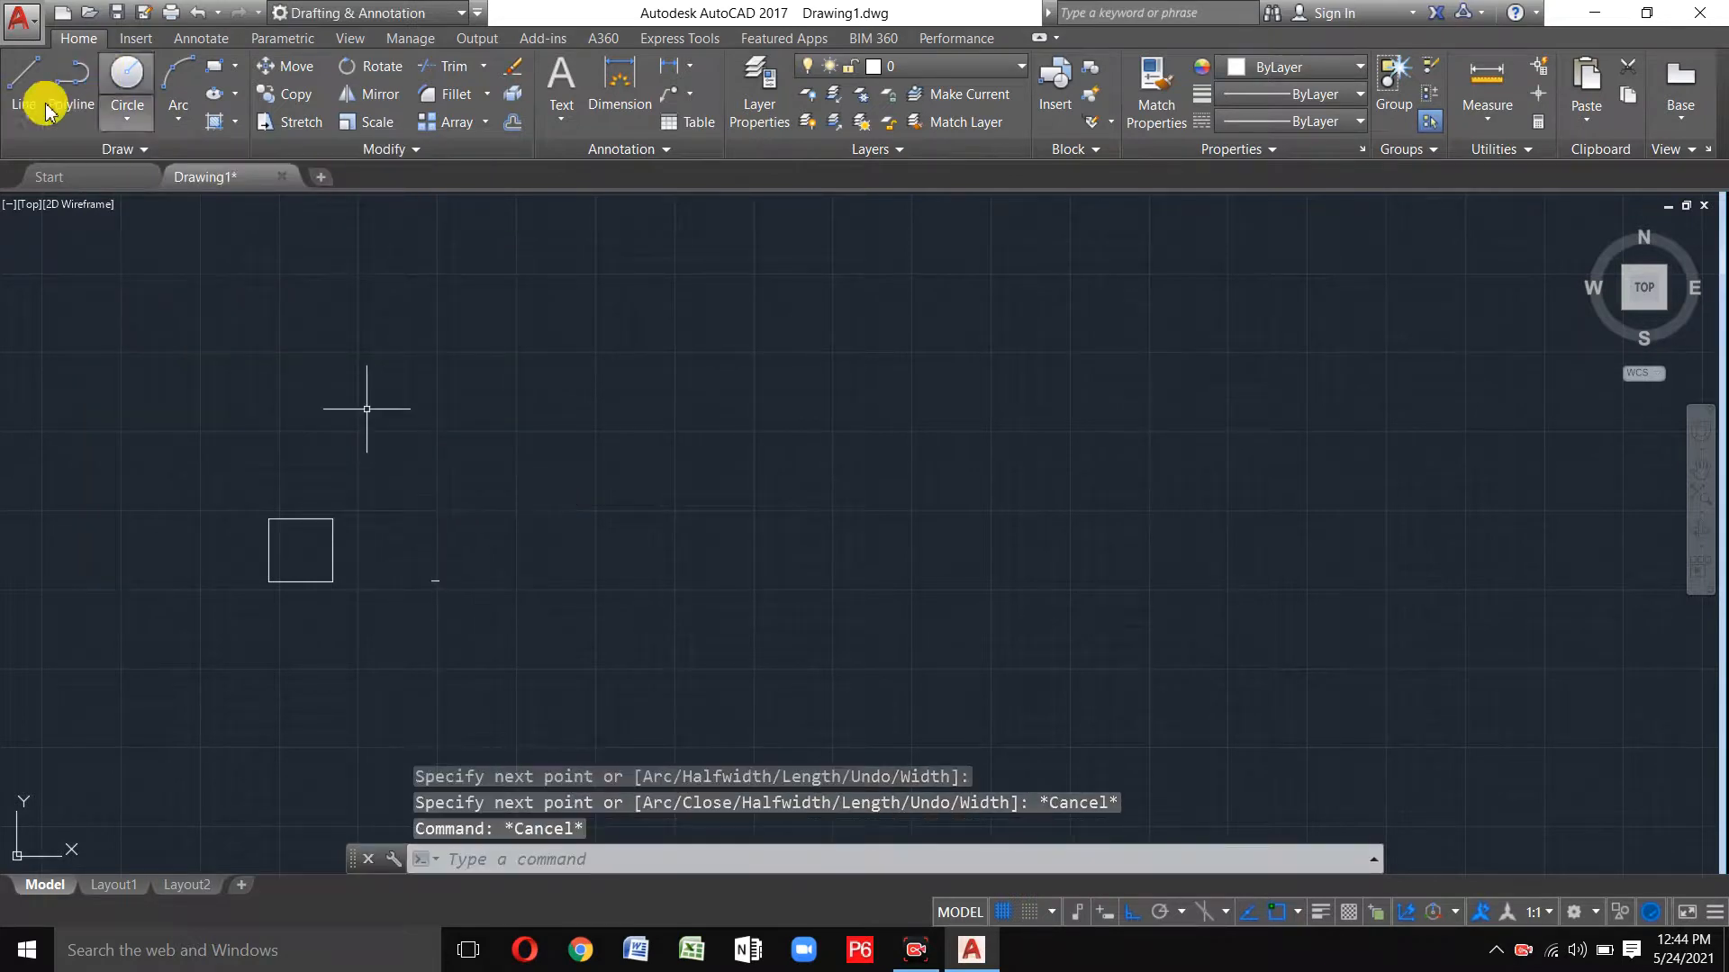
# Draw a second square as a closed polyline beside the first, using 10-unit segments up, right and down.
pyautogui.click(59, 96)
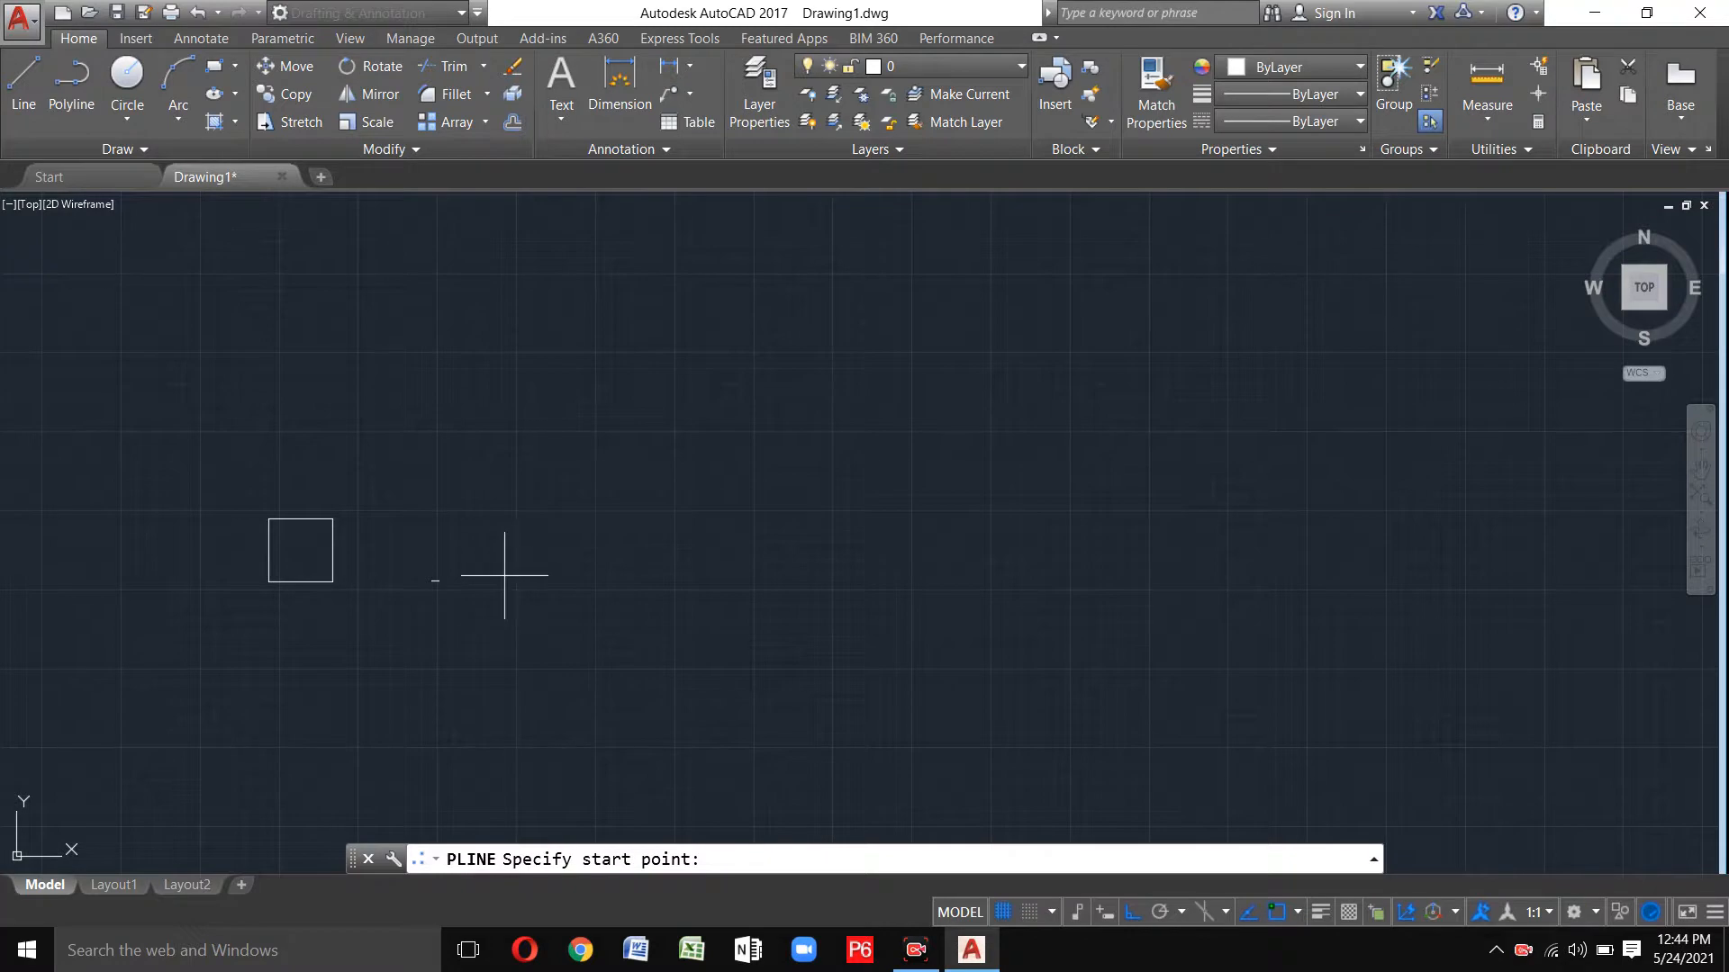
pyautogui.click(505, 574)
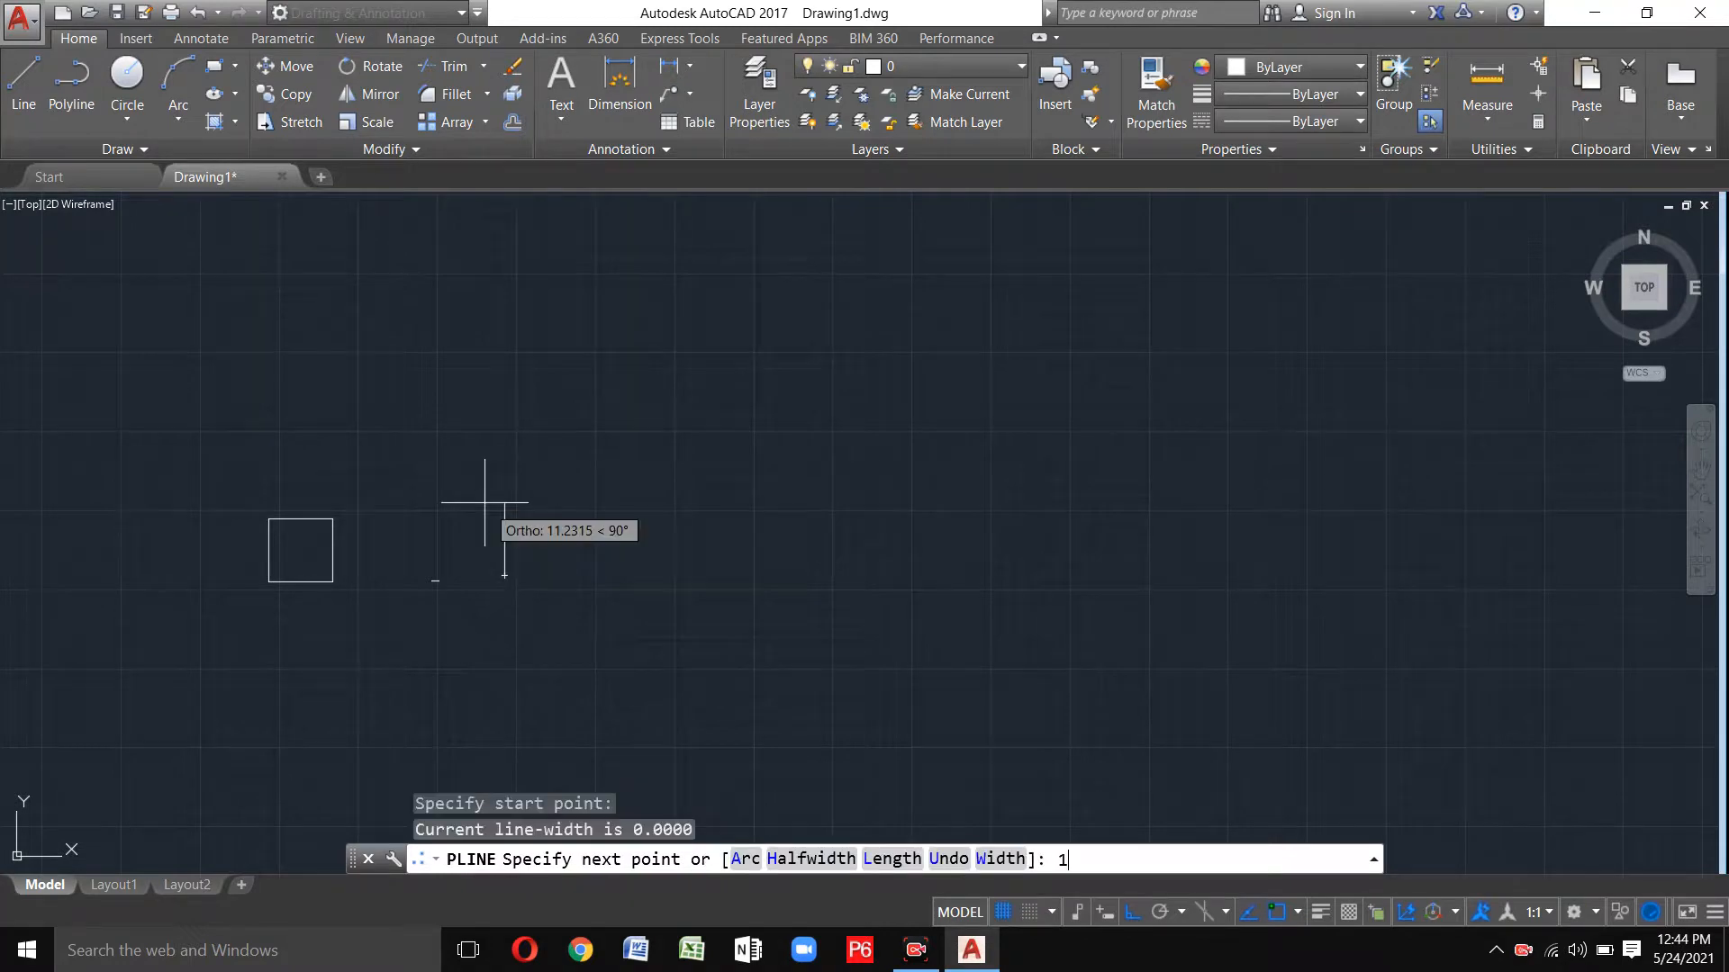
pyautogui.write('10')
pyautogui.press('Return')
pyautogui.write('10')
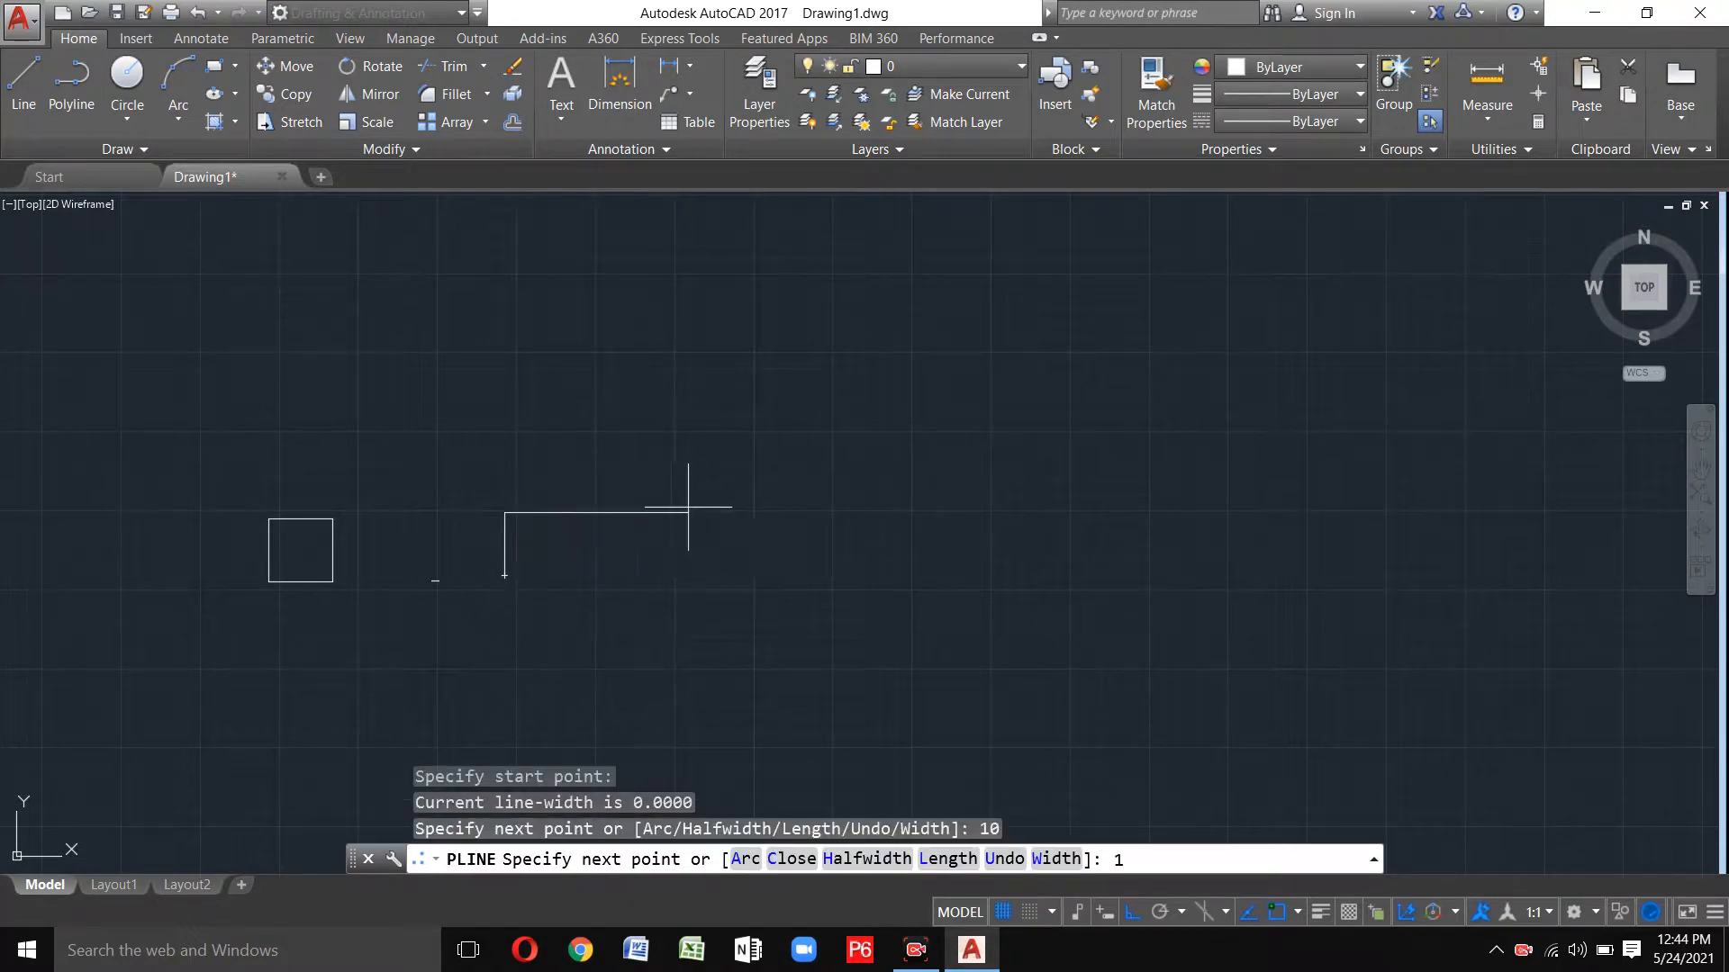
pyautogui.press('Return')
pyautogui.write('10')
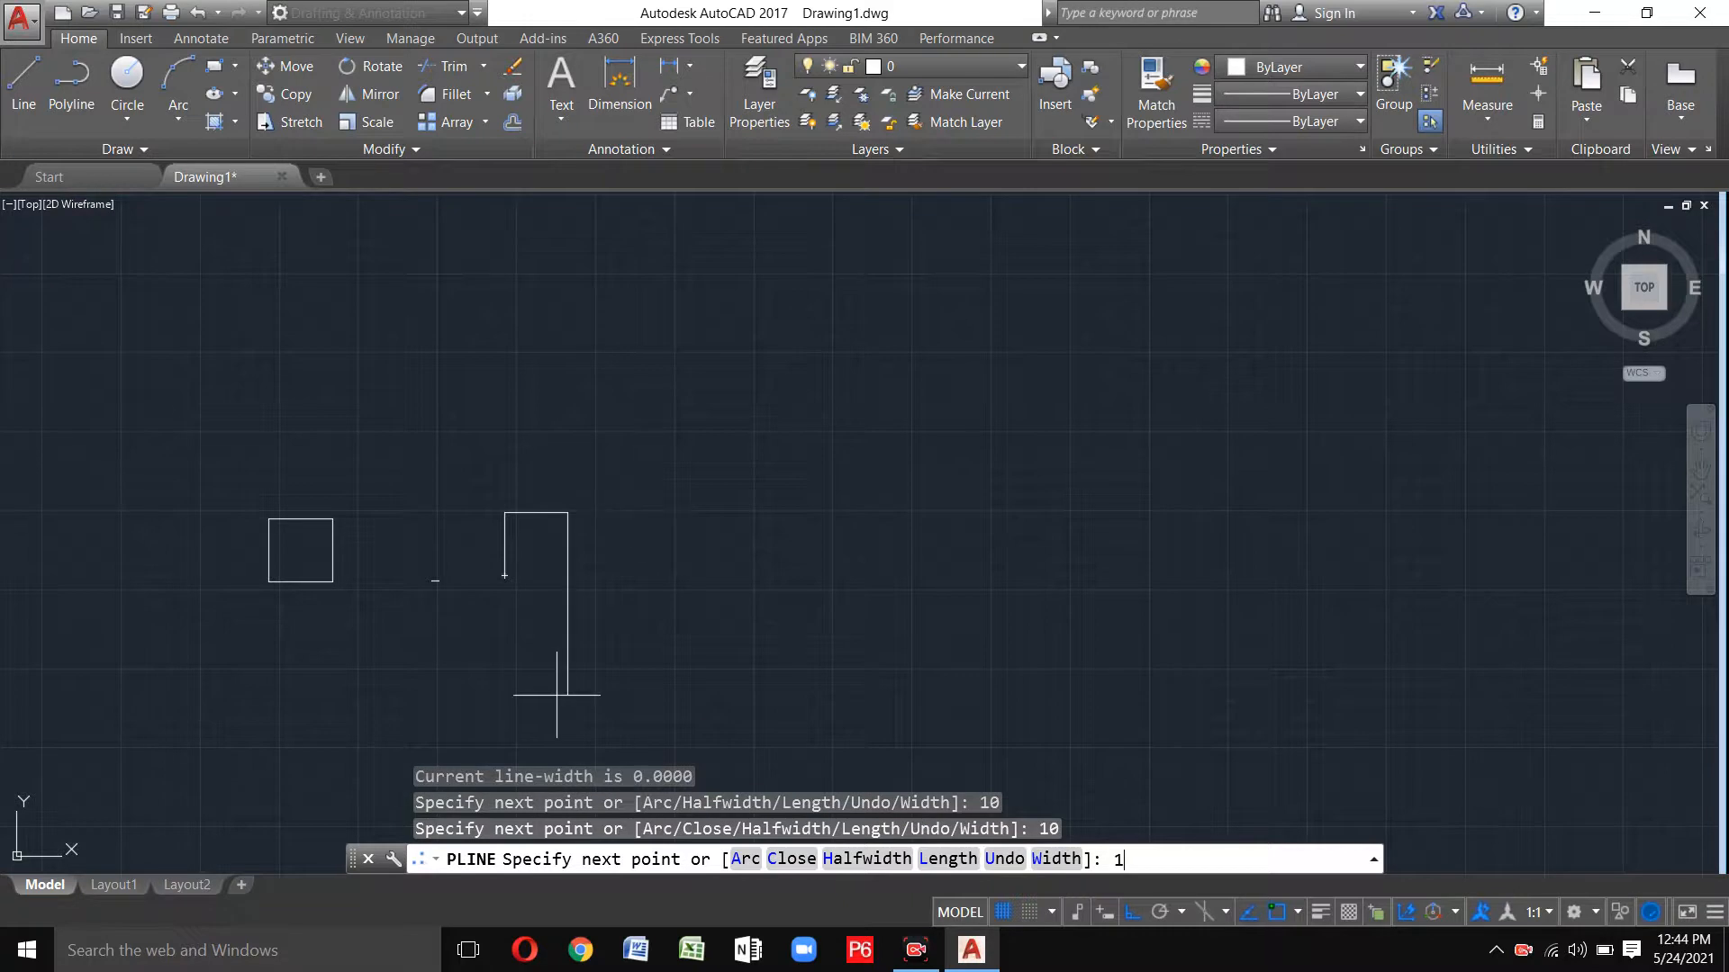
pyautogui.press('Return')
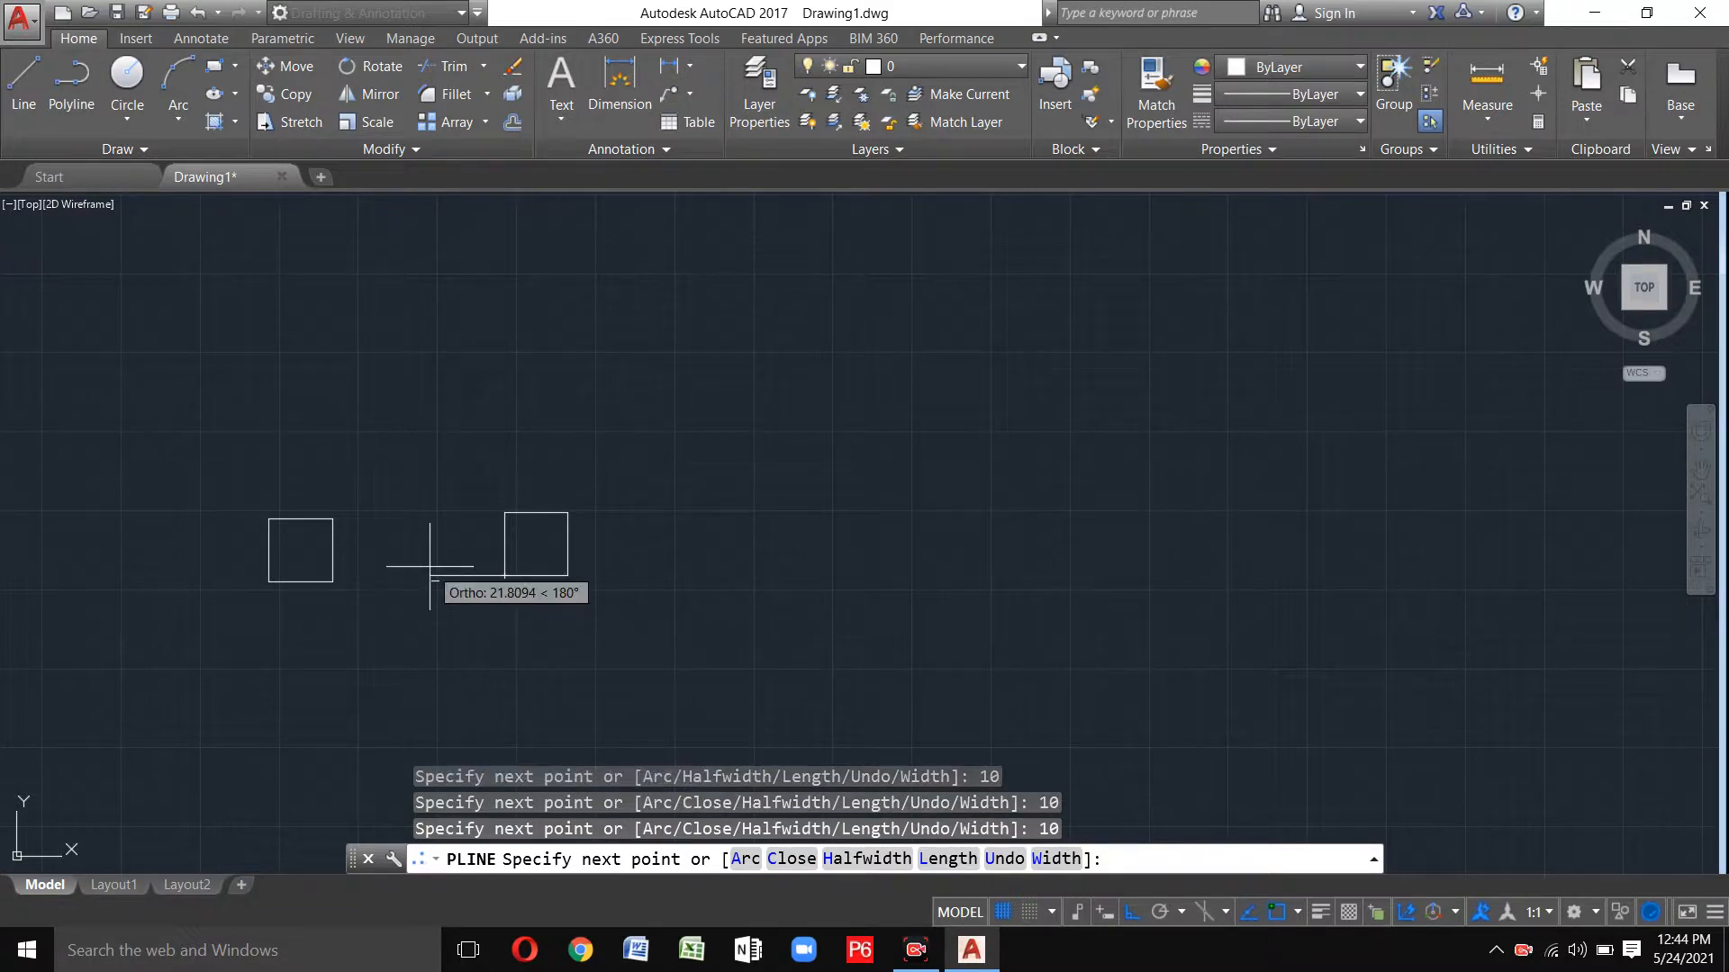
pyautogui.write('c')
pyautogui.press('Return')
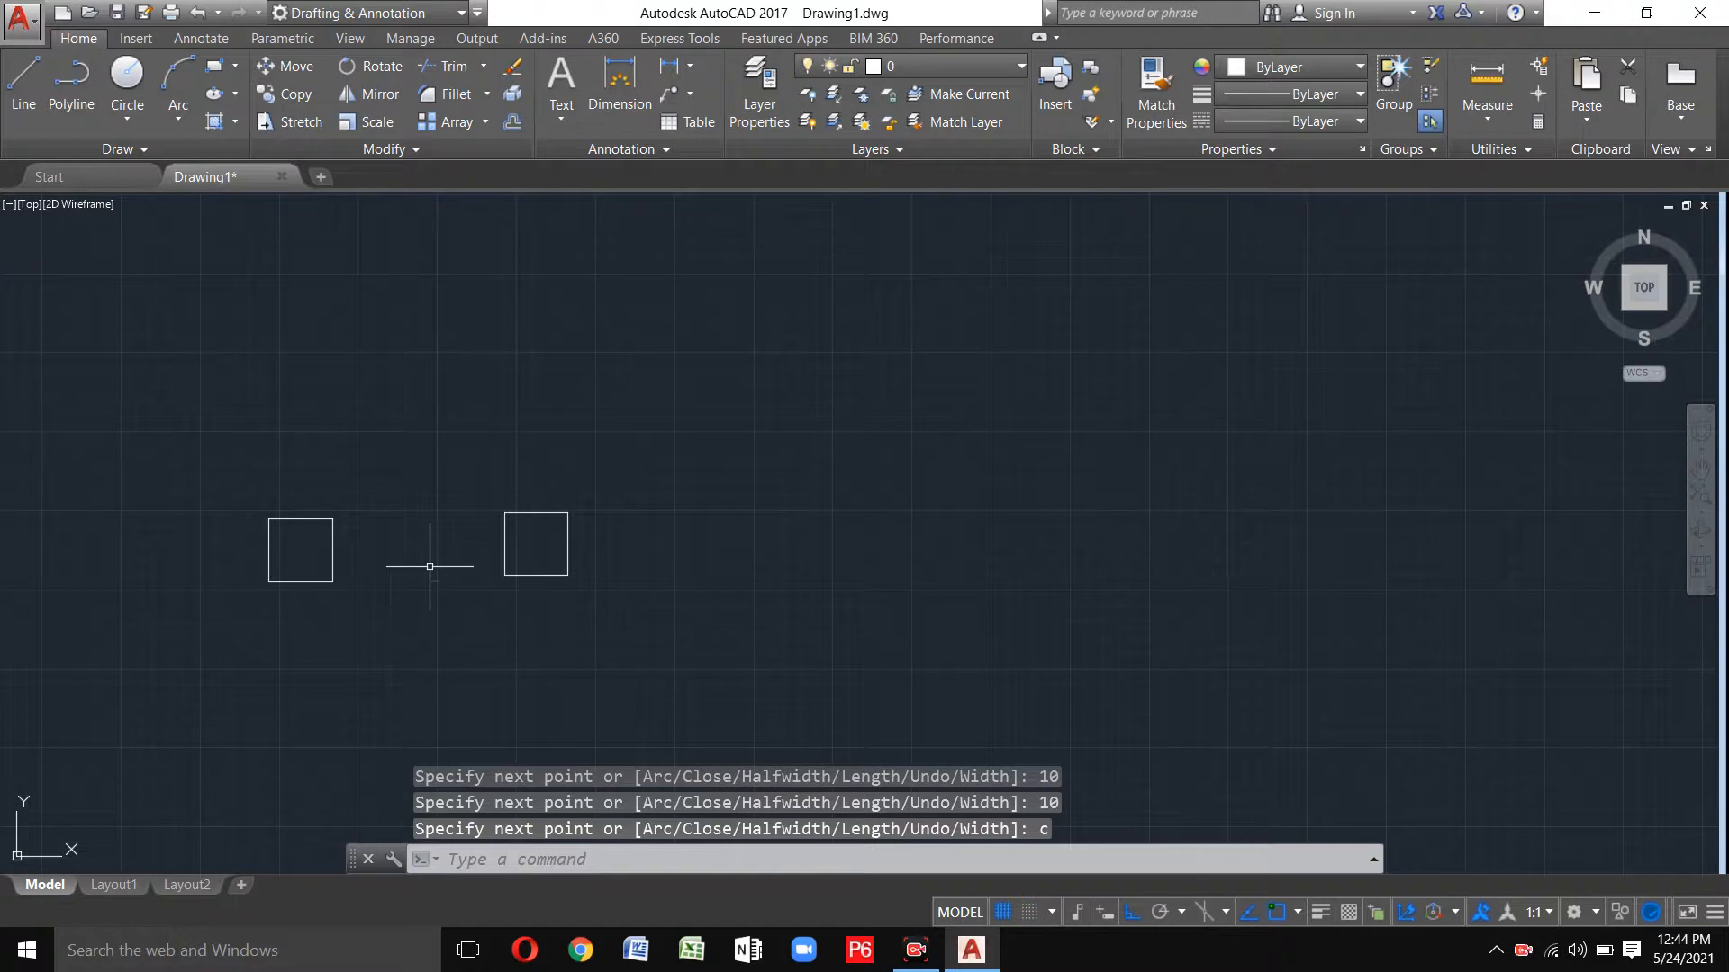
pyautogui.press('Escape')
pyautogui.press('Escape')
# Erase the short stray polyline segment between the two squares.
pyautogui.click(428, 577)
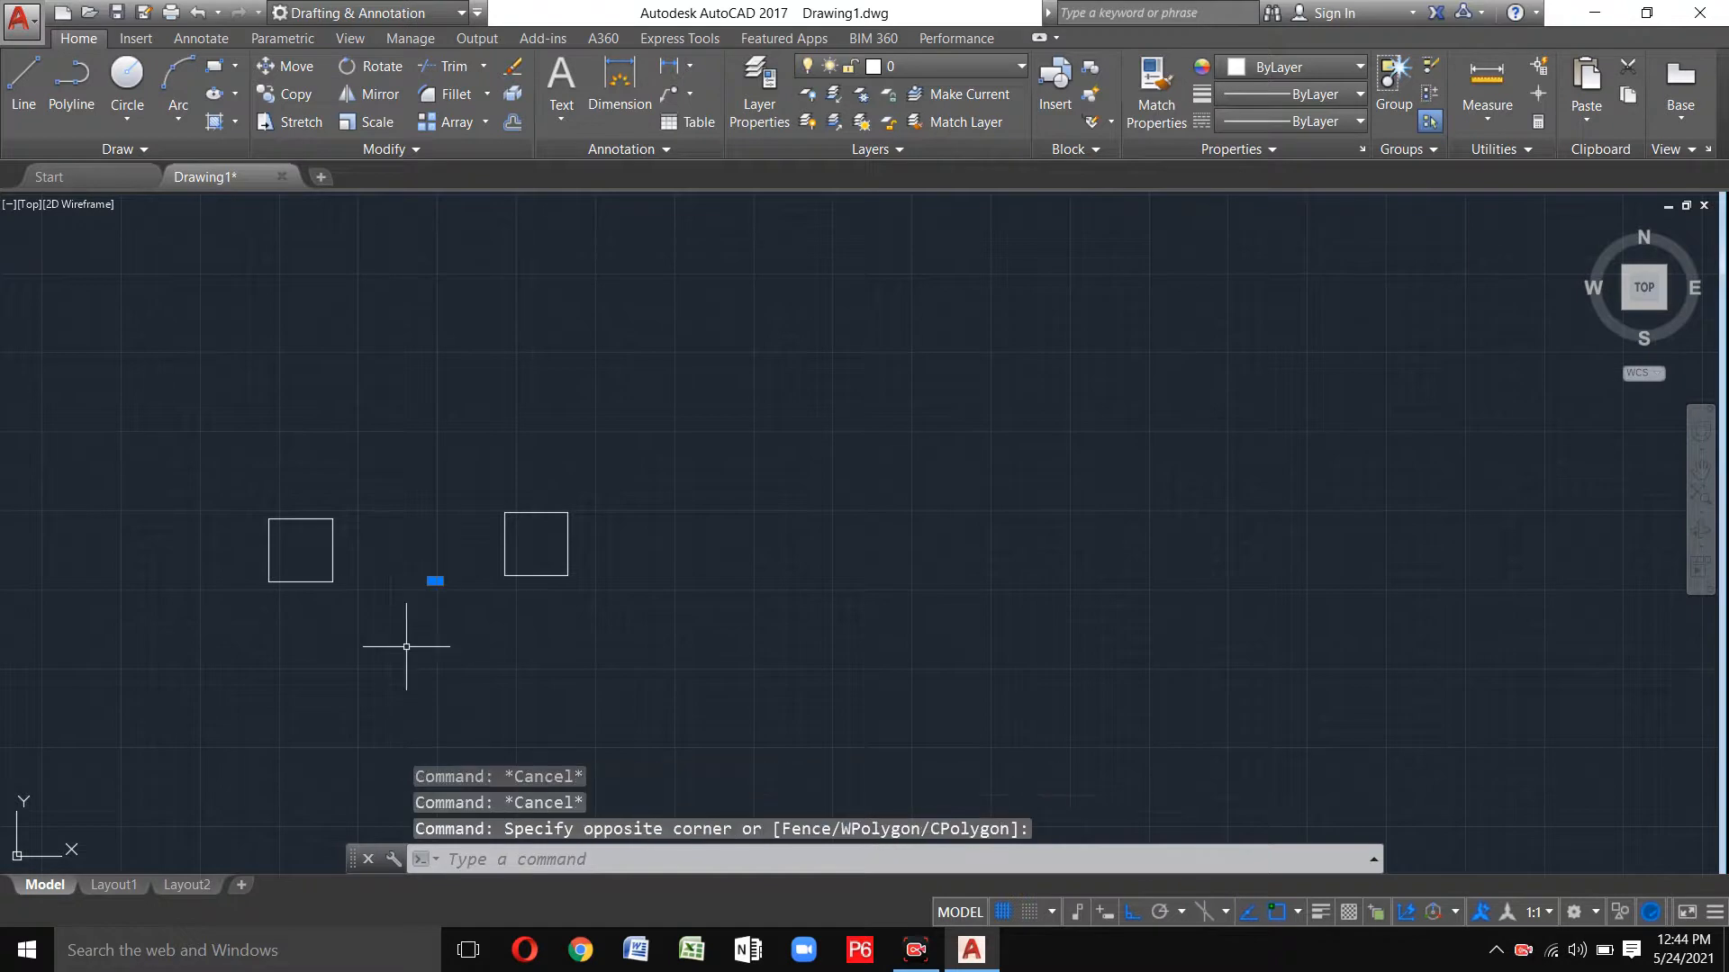
pyautogui.click(406, 647)
pyautogui.press('Delete')
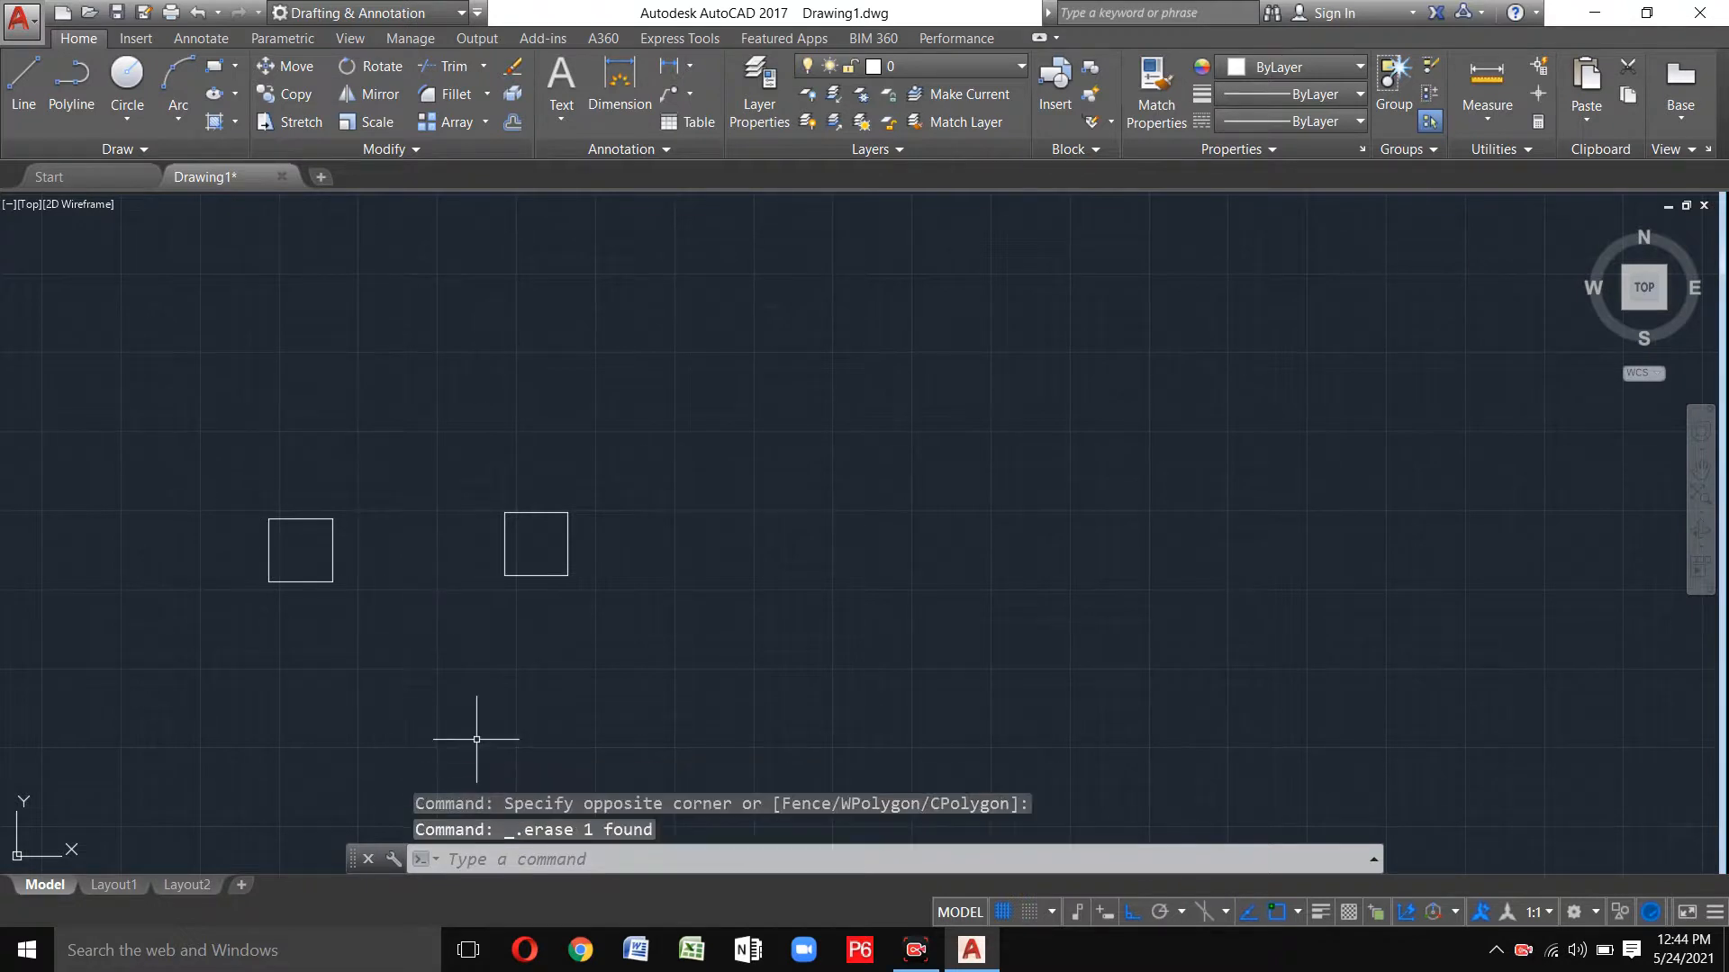
# Compare how the polyline square and the individual sides of the line square select, and clear the selection.
pyautogui.click(529, 515)
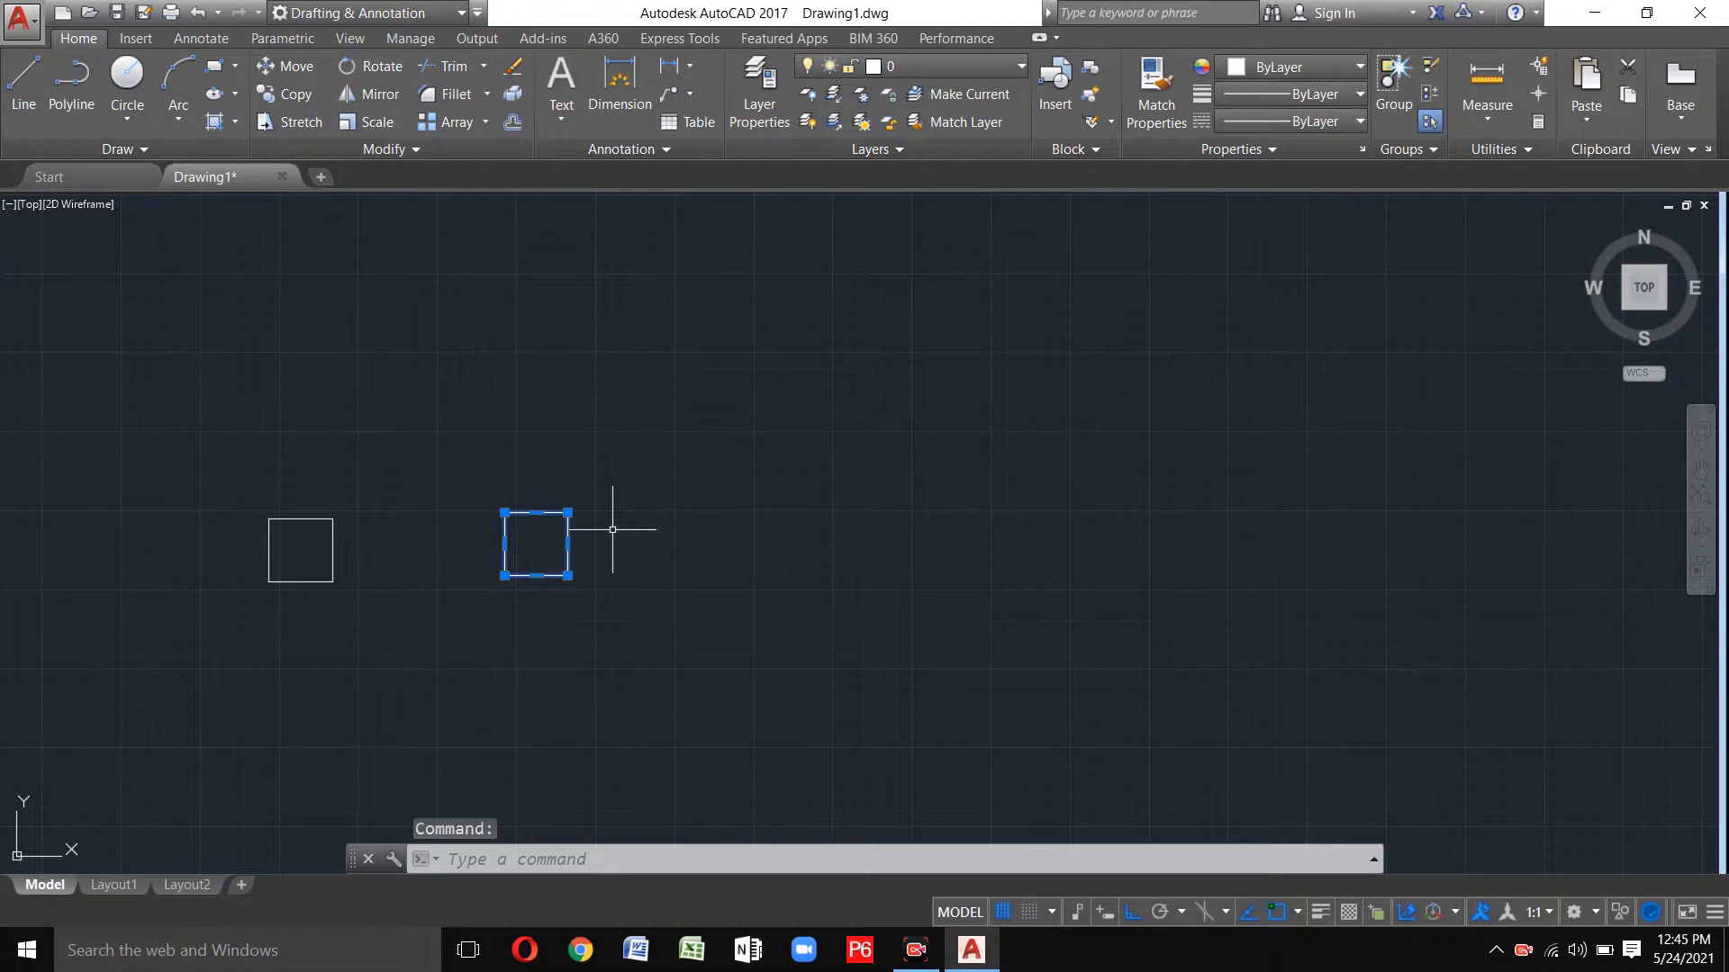
pyautogui.click(309, 519)
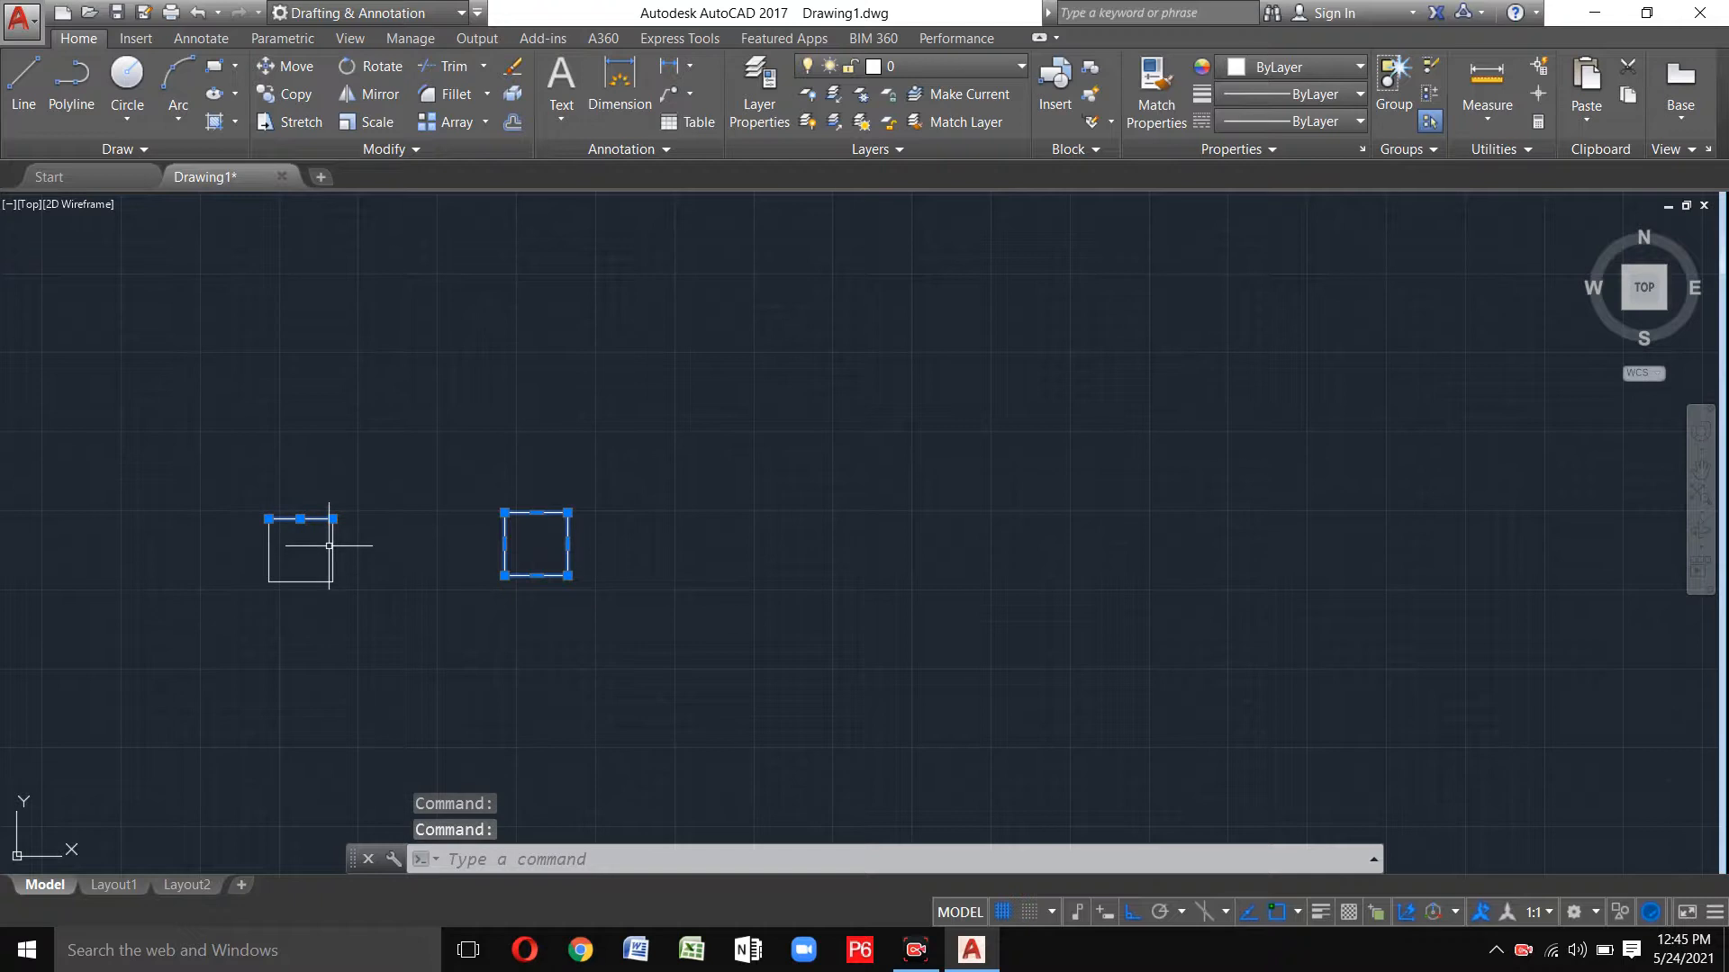
pyautogui.click(333, 544)
pyautogui.click(282, 582)
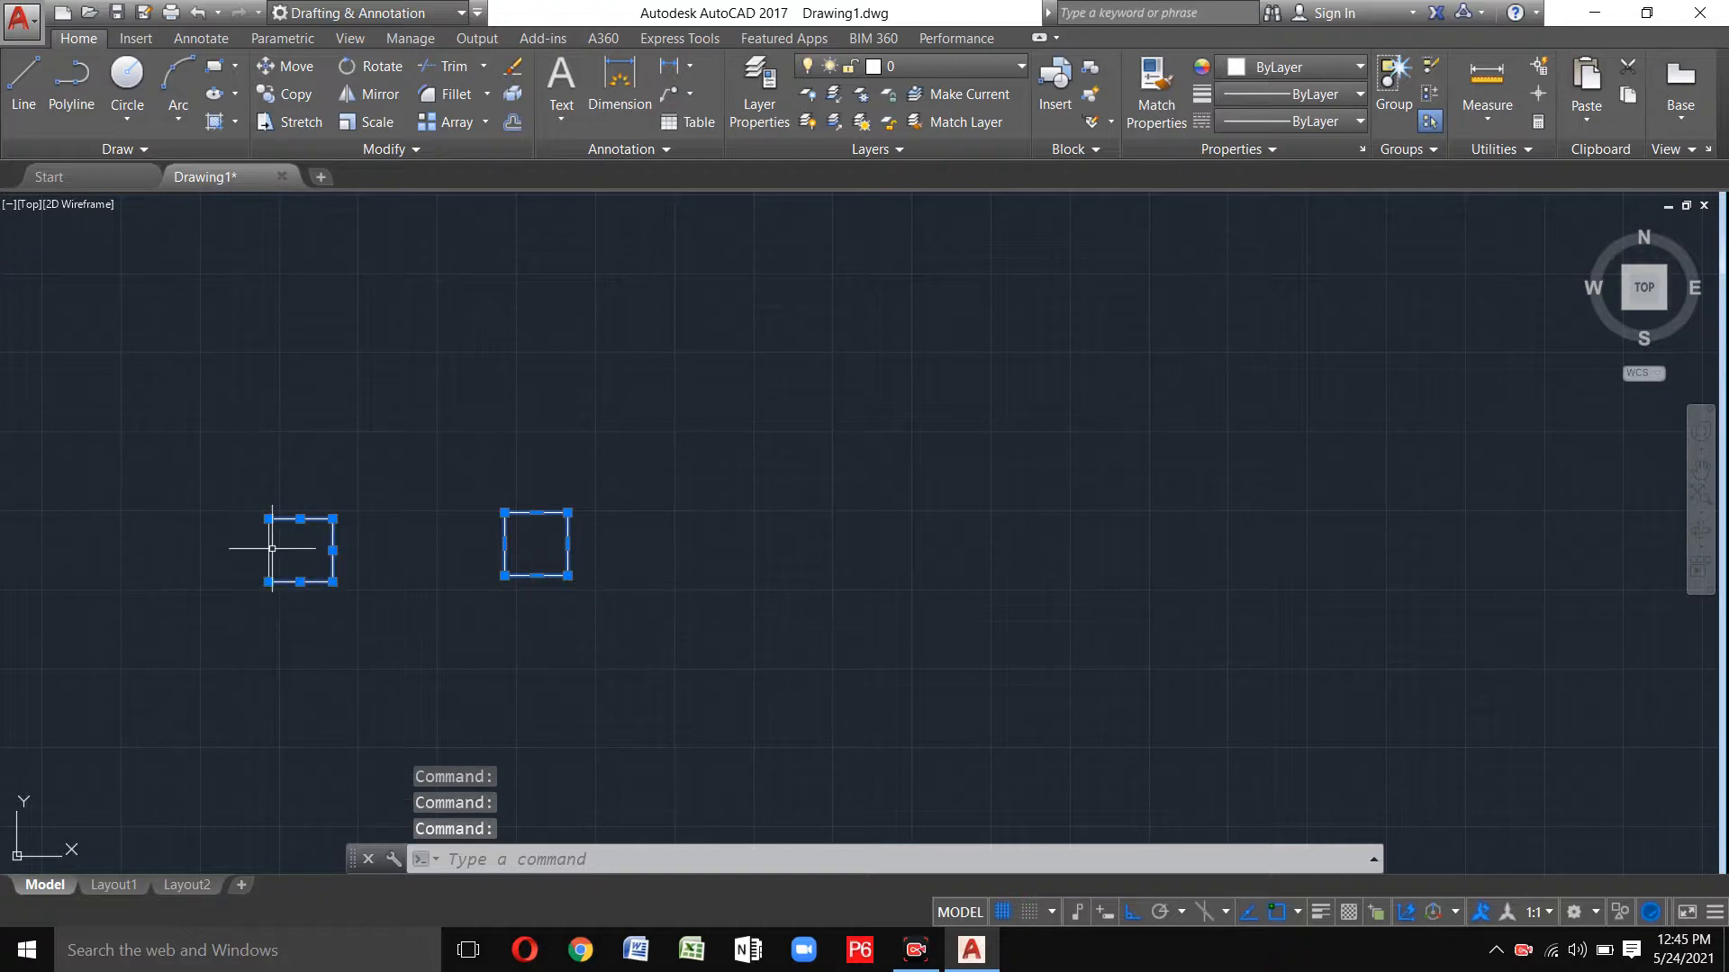
pyautogui.click(272, 548)
pyautogui.moveTo(567, 513)
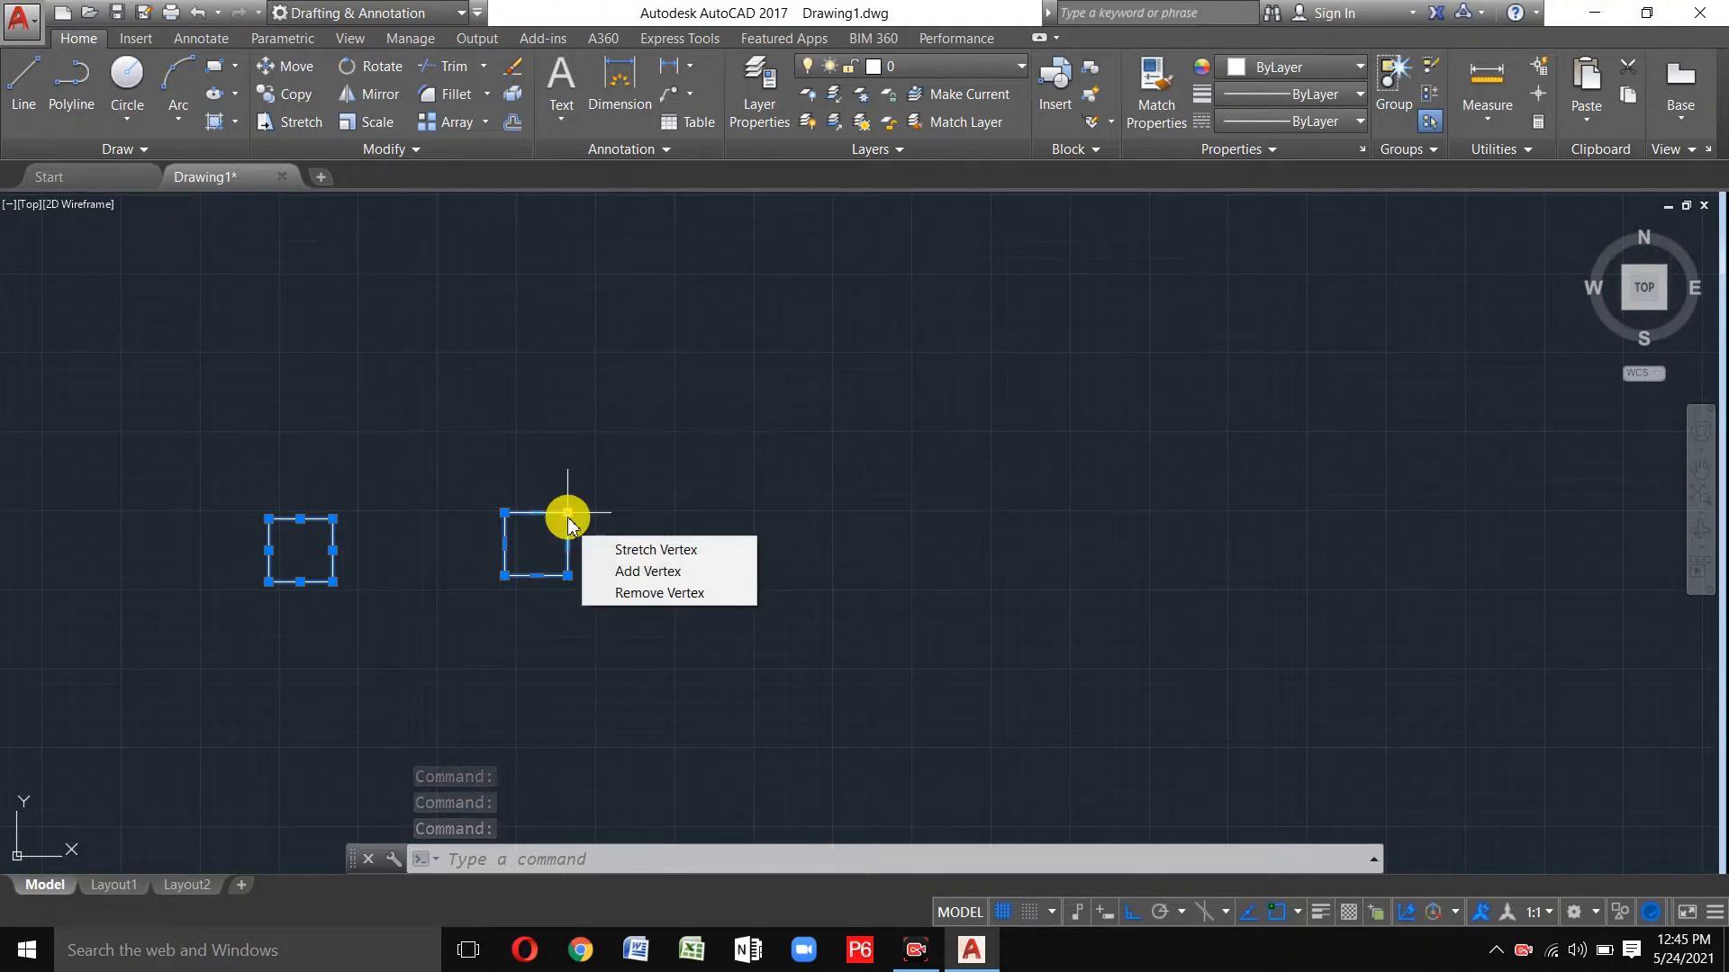
pyautogui.press('Escape')
pyautogui.press('Escape')
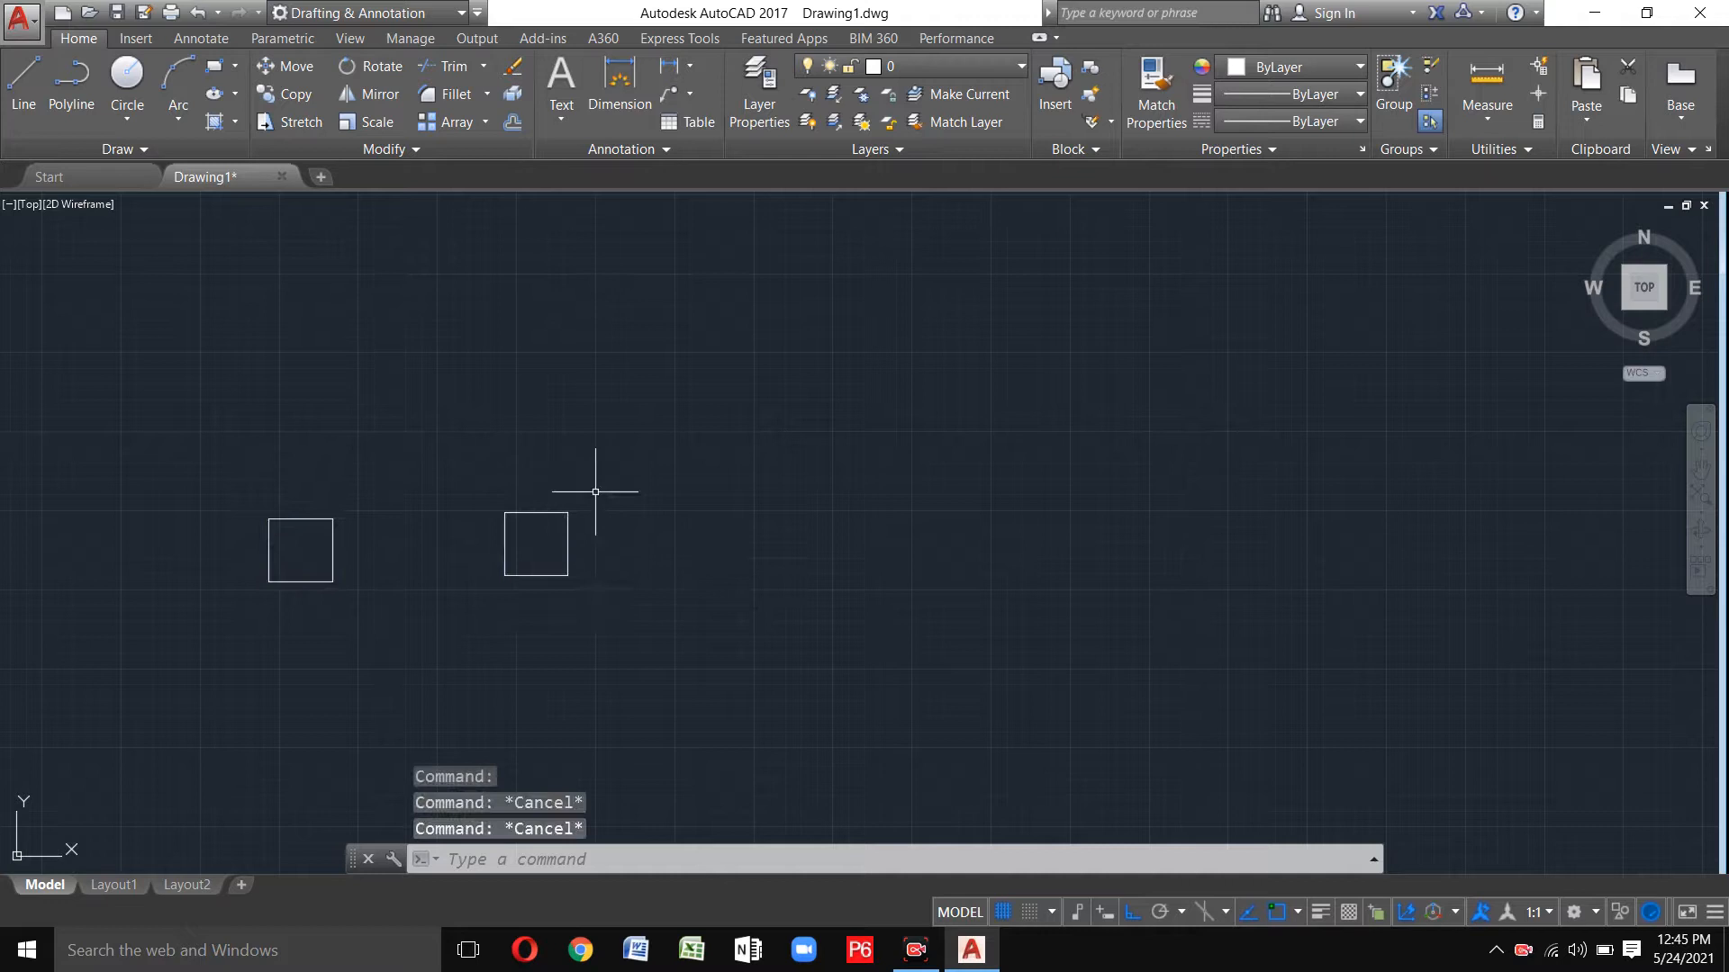
# Erase both squares from the drawing area.
pyautogui.click(595, 492)
pyautogui.click(185, 716)
pyautogui.press('Delete')
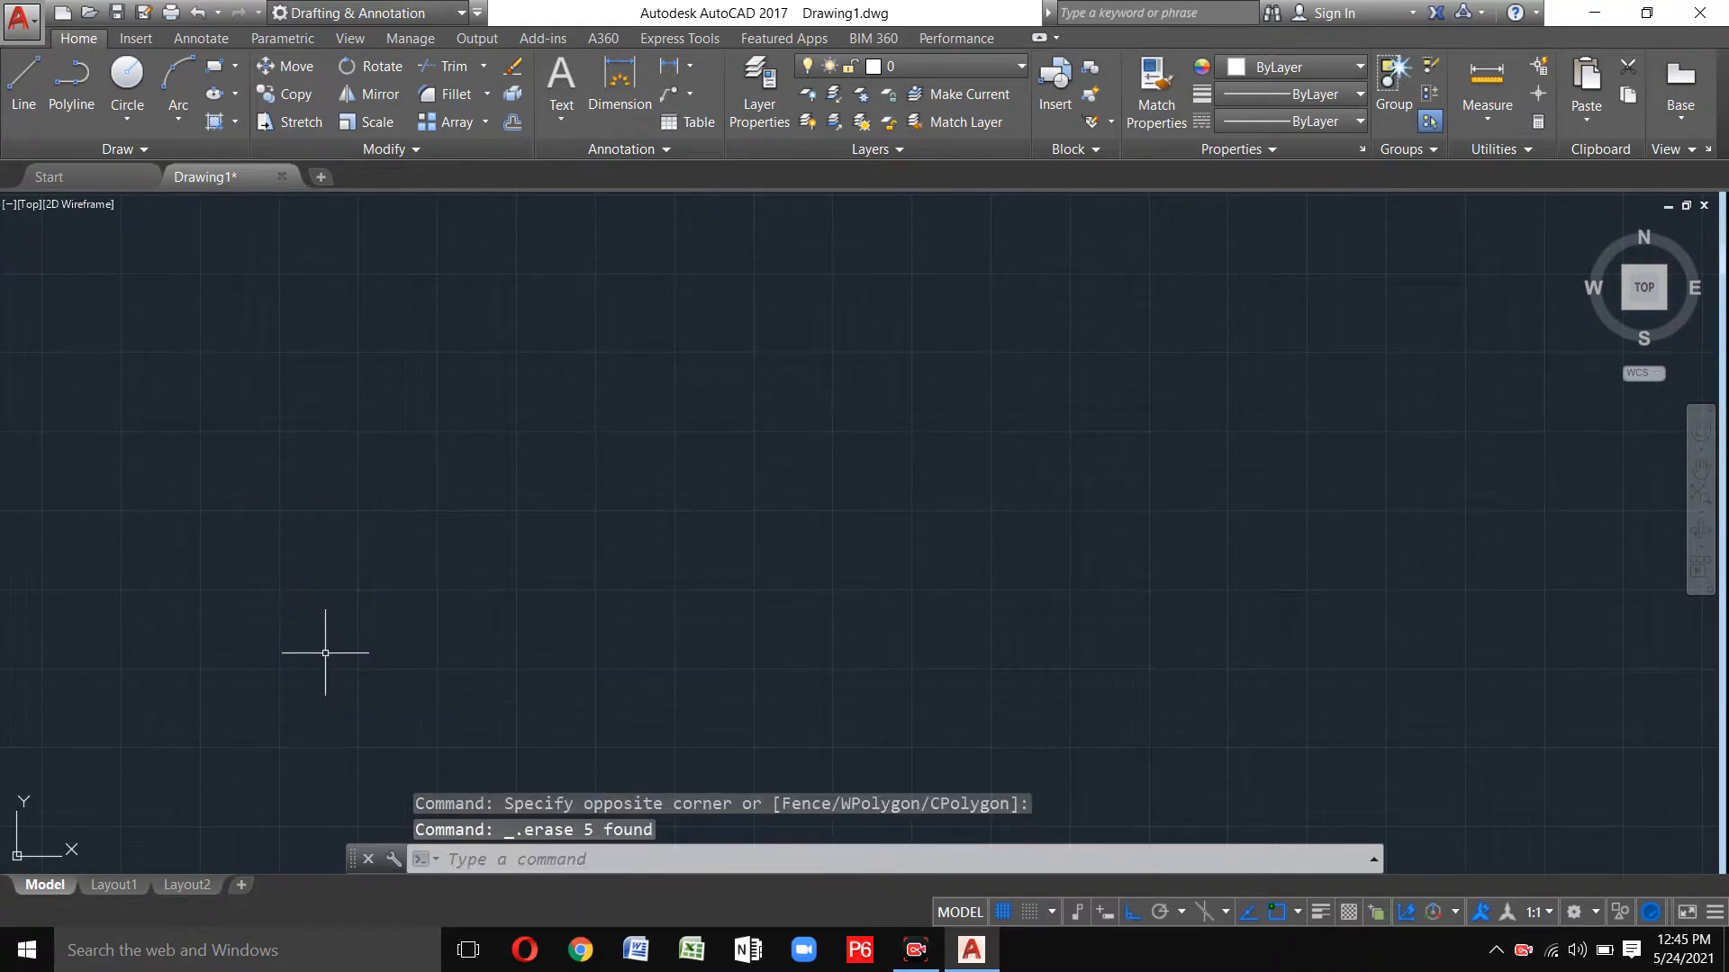
# Draw a large closed rectangle as a polyline in the middle of the drawing area and end the command.
pyautogui.click(72, 94)
pyautogui.click(484, 335)
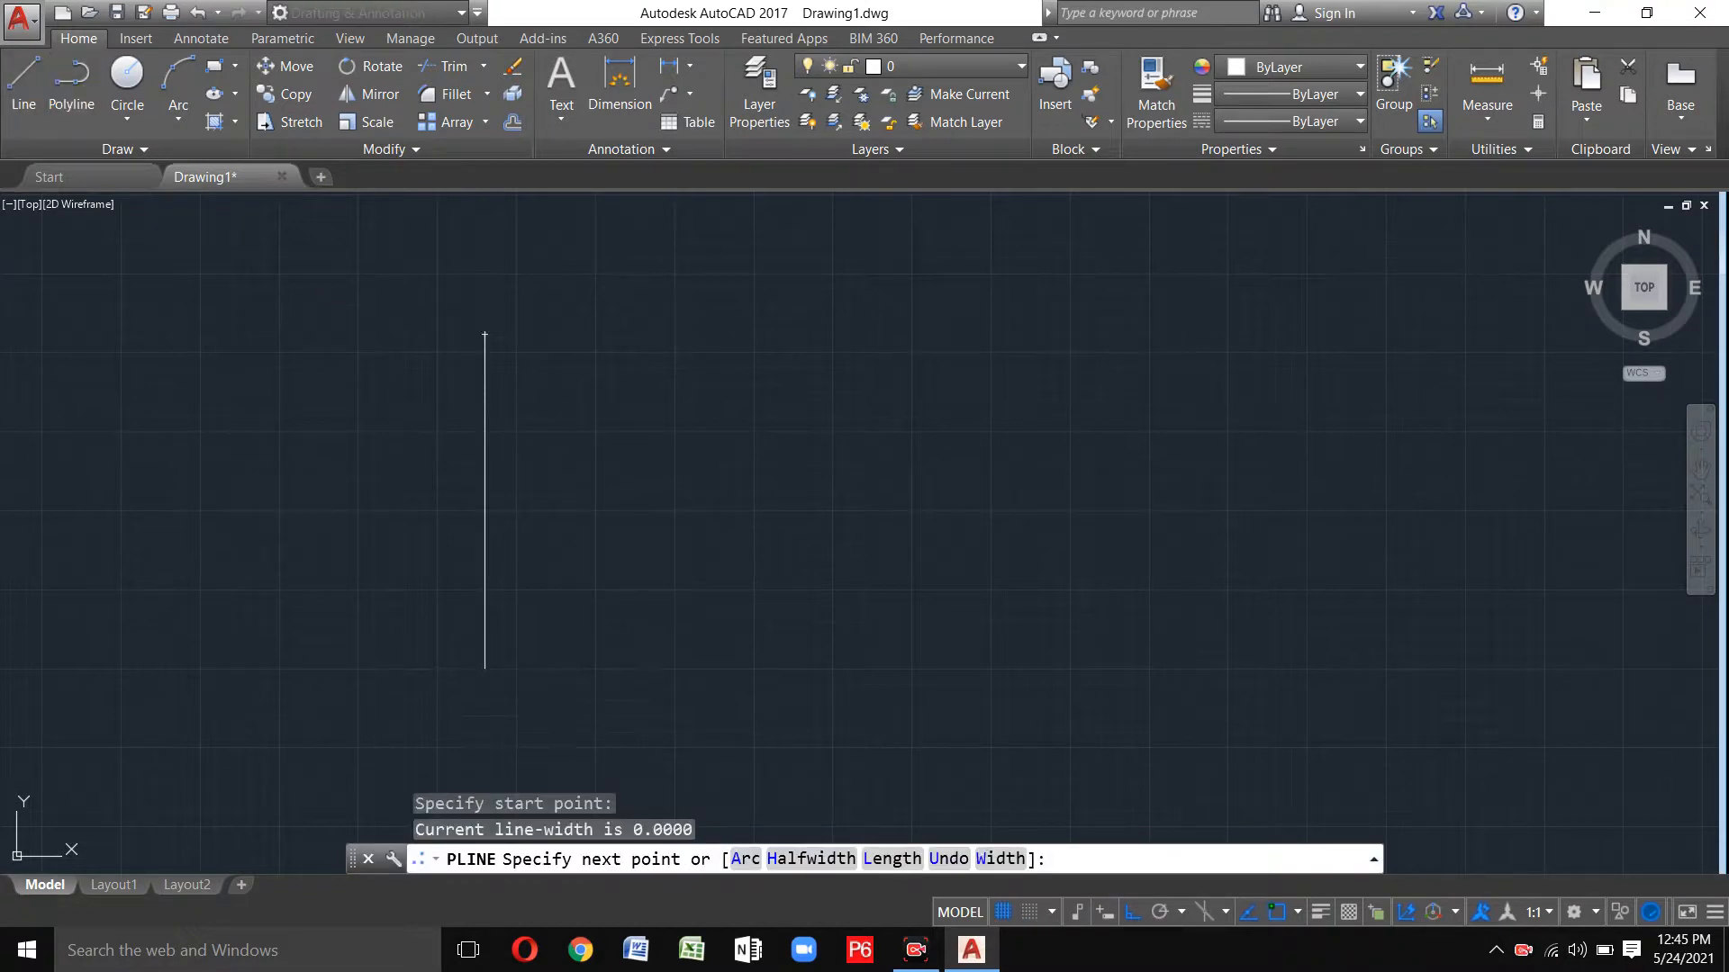
pyautogui.click(485, 668)
pyautogui.click(975, 668)
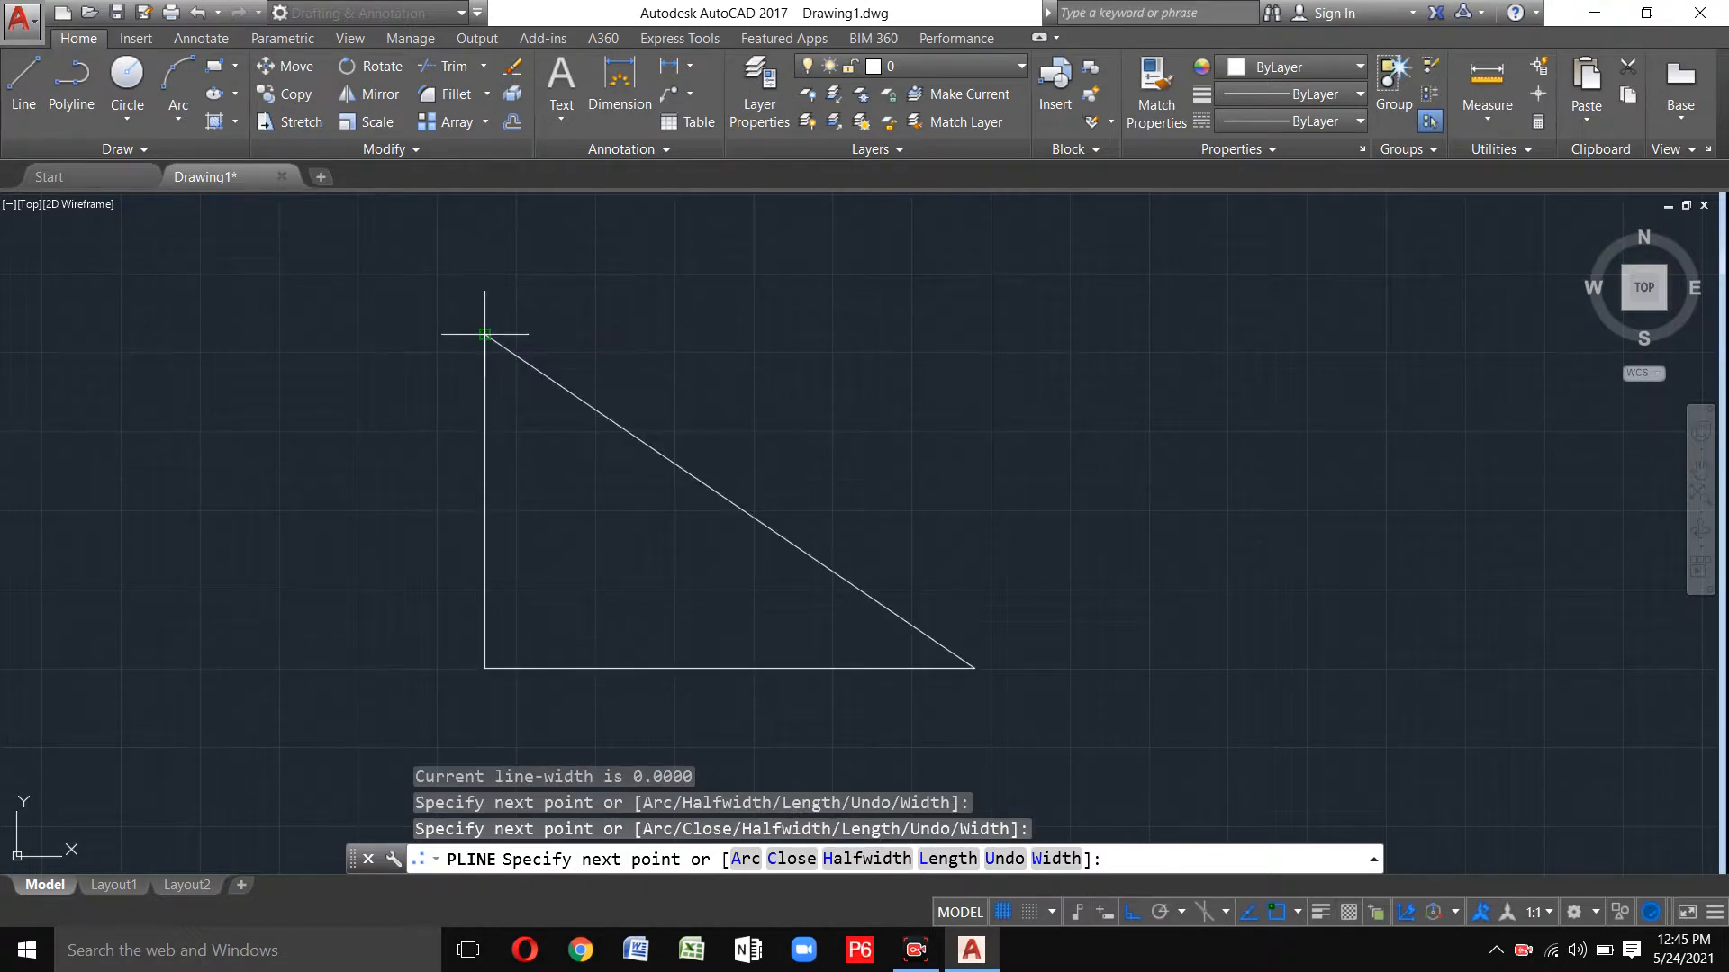
pyautogui.click(975, 335)
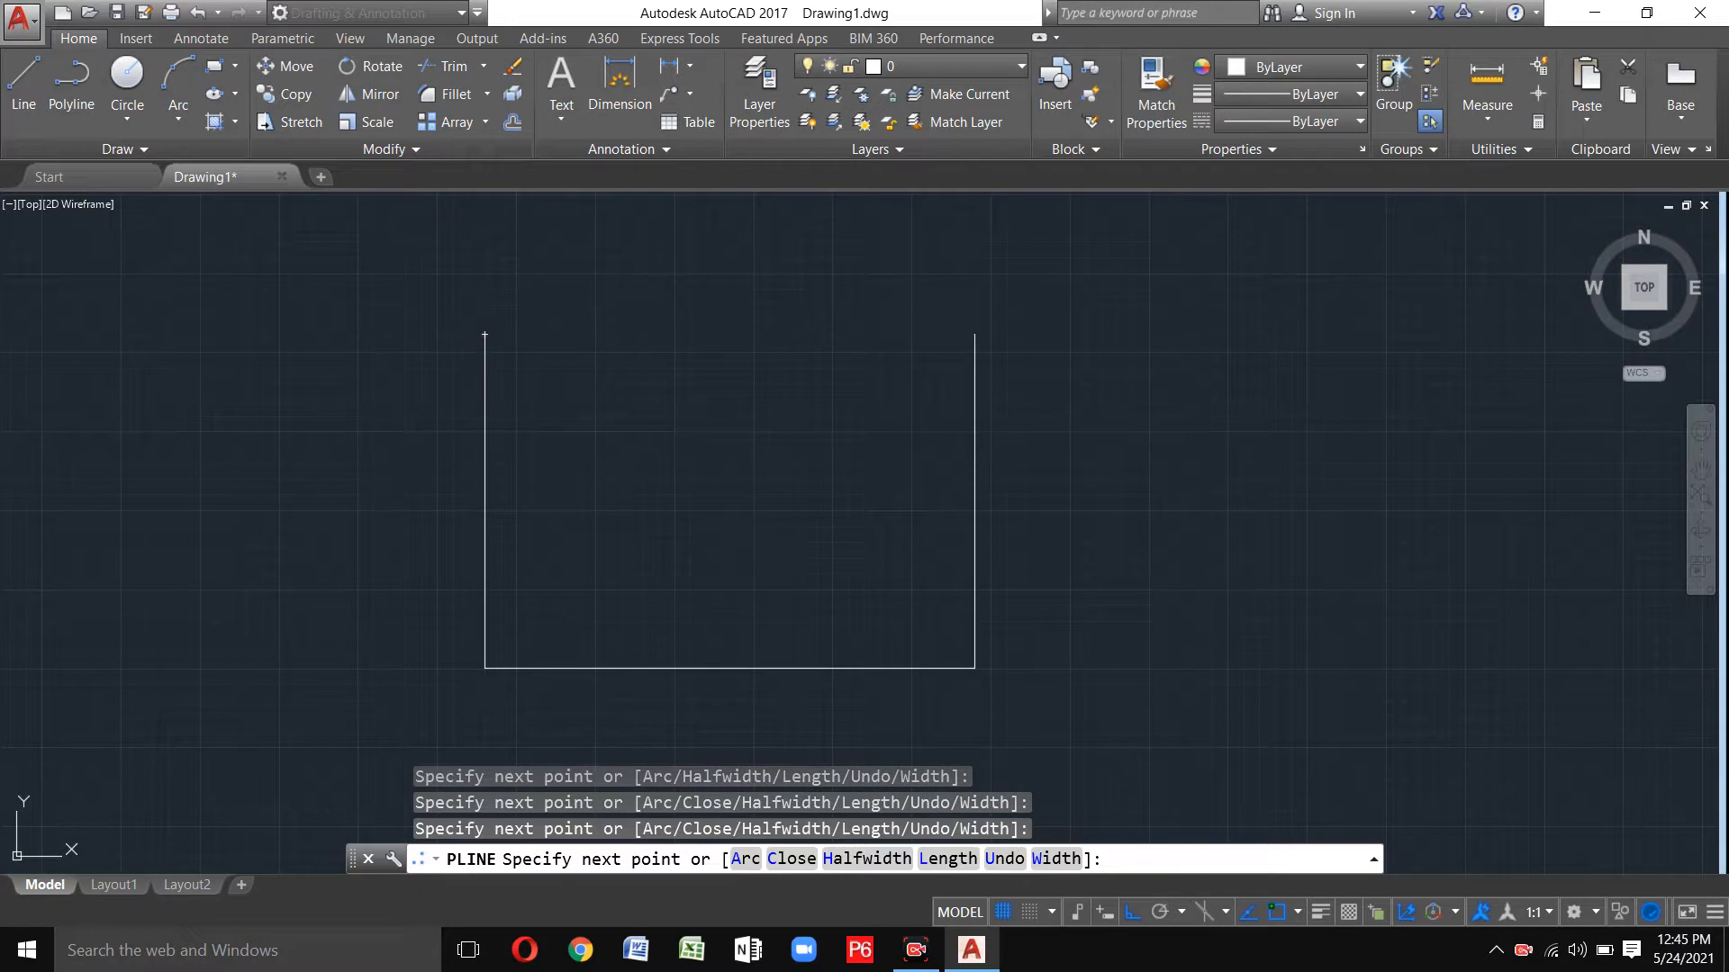
pyautogui.press('Escape')
pyautogui.press('Escape')
pyautogui.press('Escape')
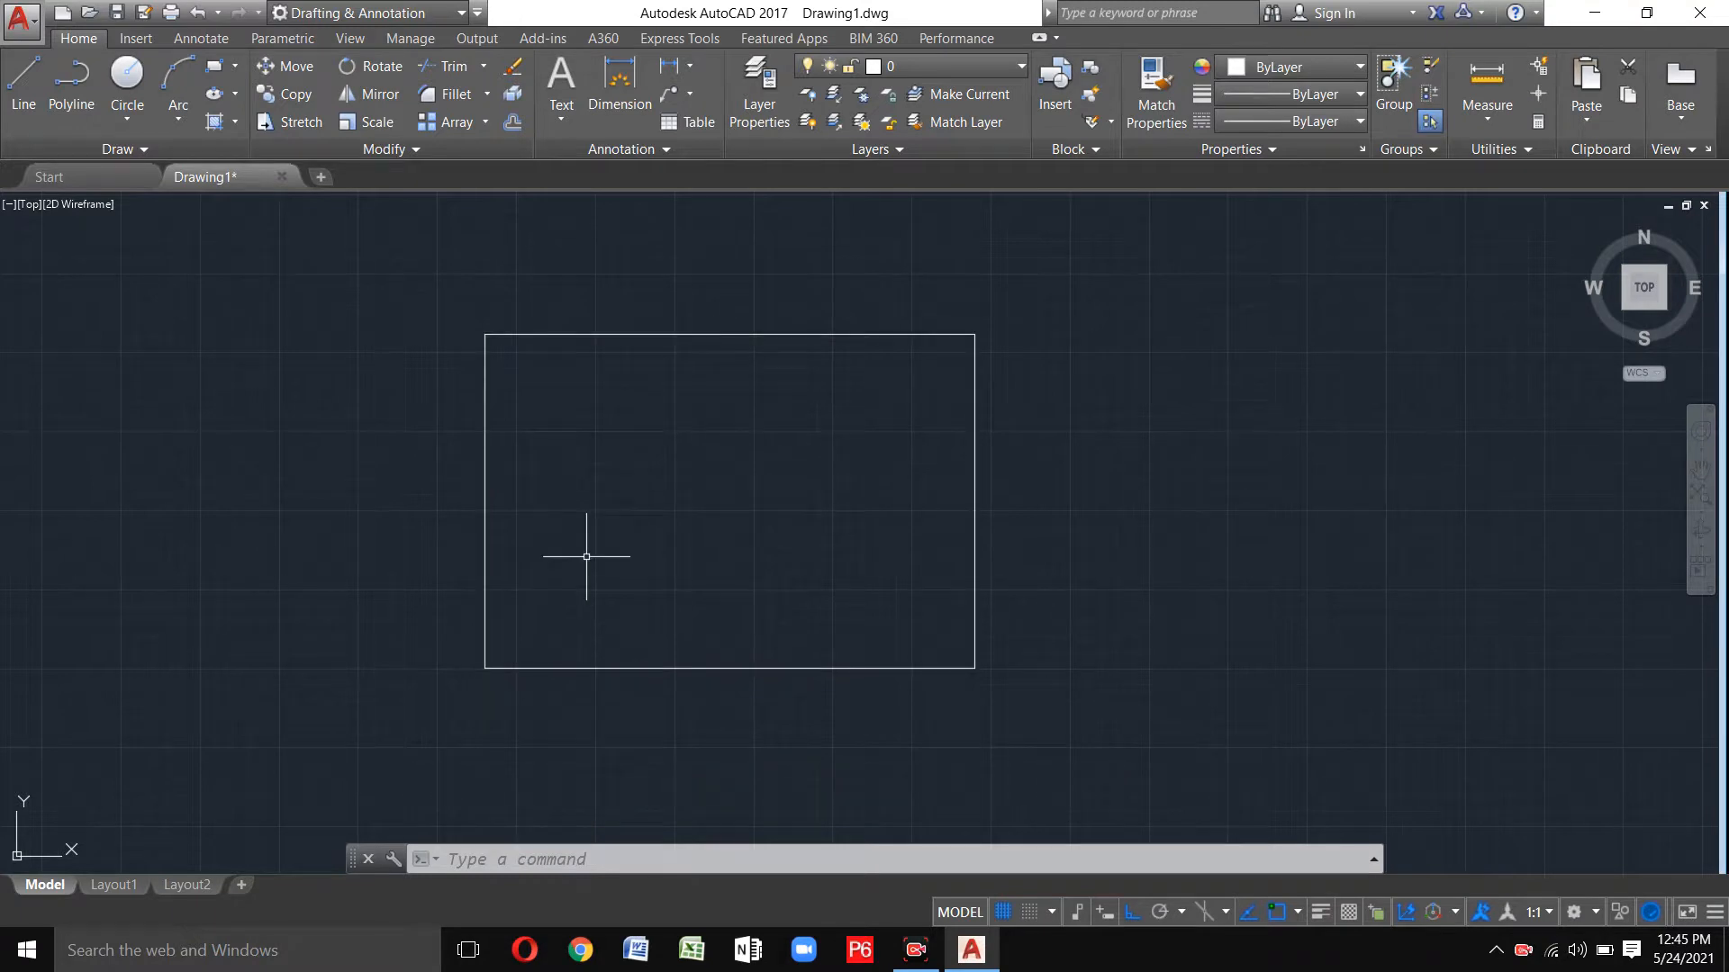
# Start a circle and turn off the enabled object snap modes, including Endpoint, Midpoint, Center, Node, Quadrant and Nearest.
pyautogui.click(129, 86)
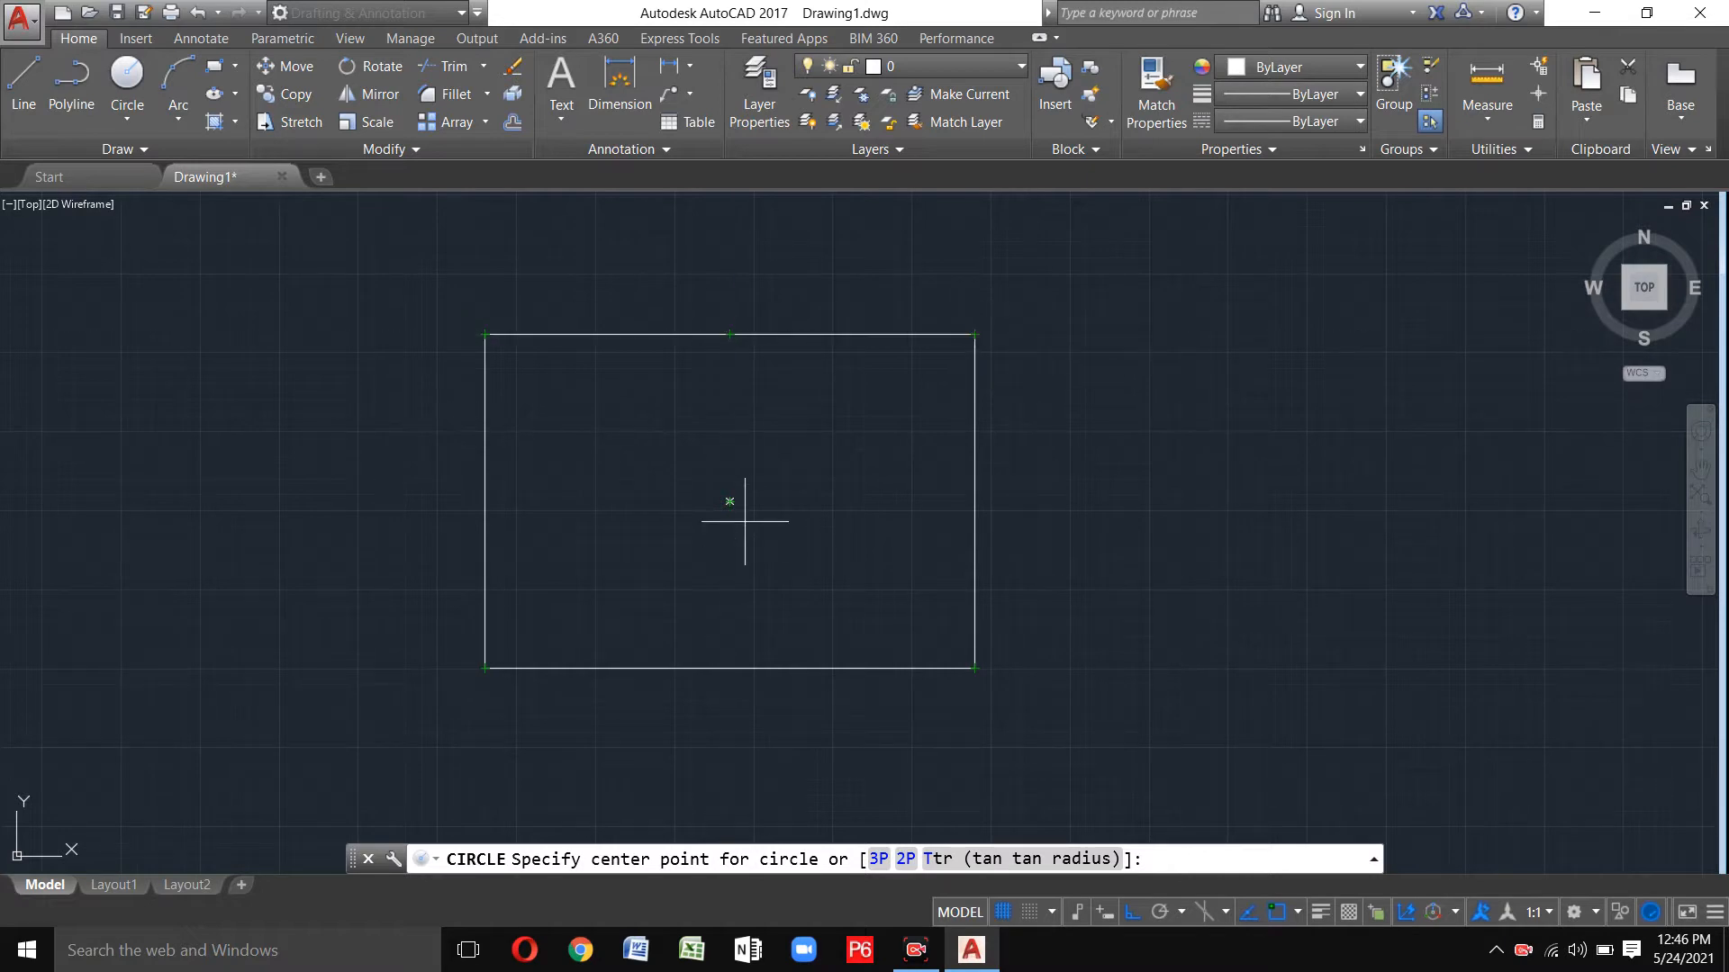
pyautogui.click(1297, 912)
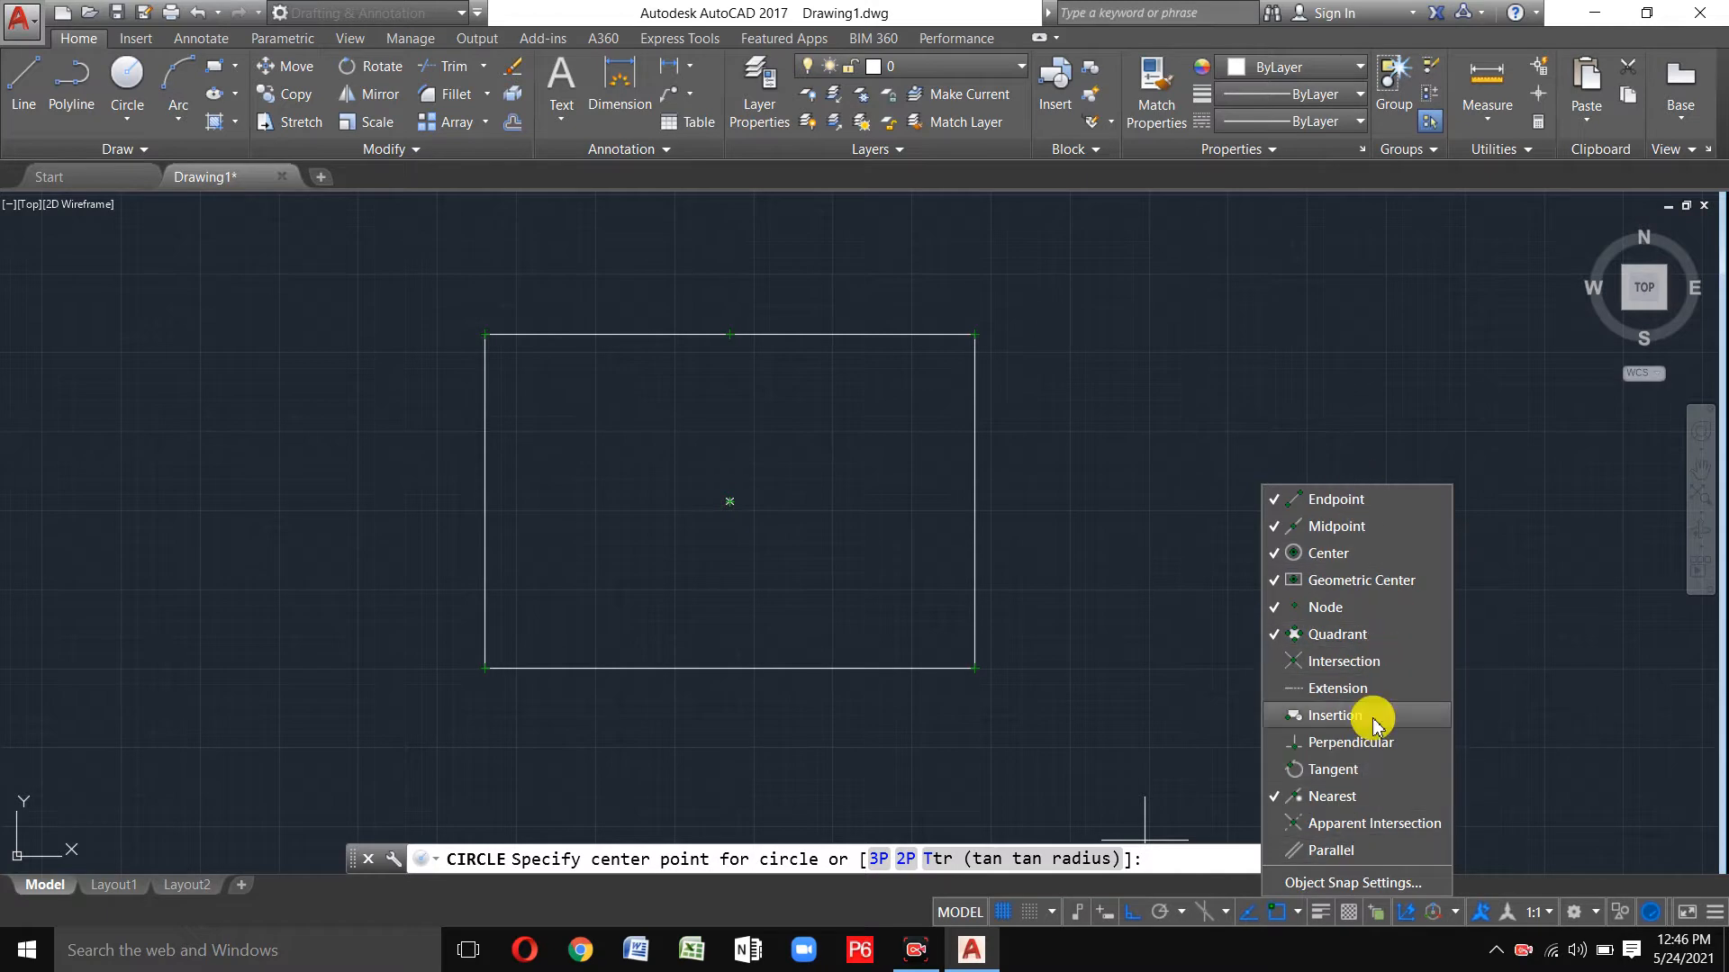
pyautogui.click(1264, 507)
pyautogui.click(1266, 530)
pyautogui.click(1270, 553)
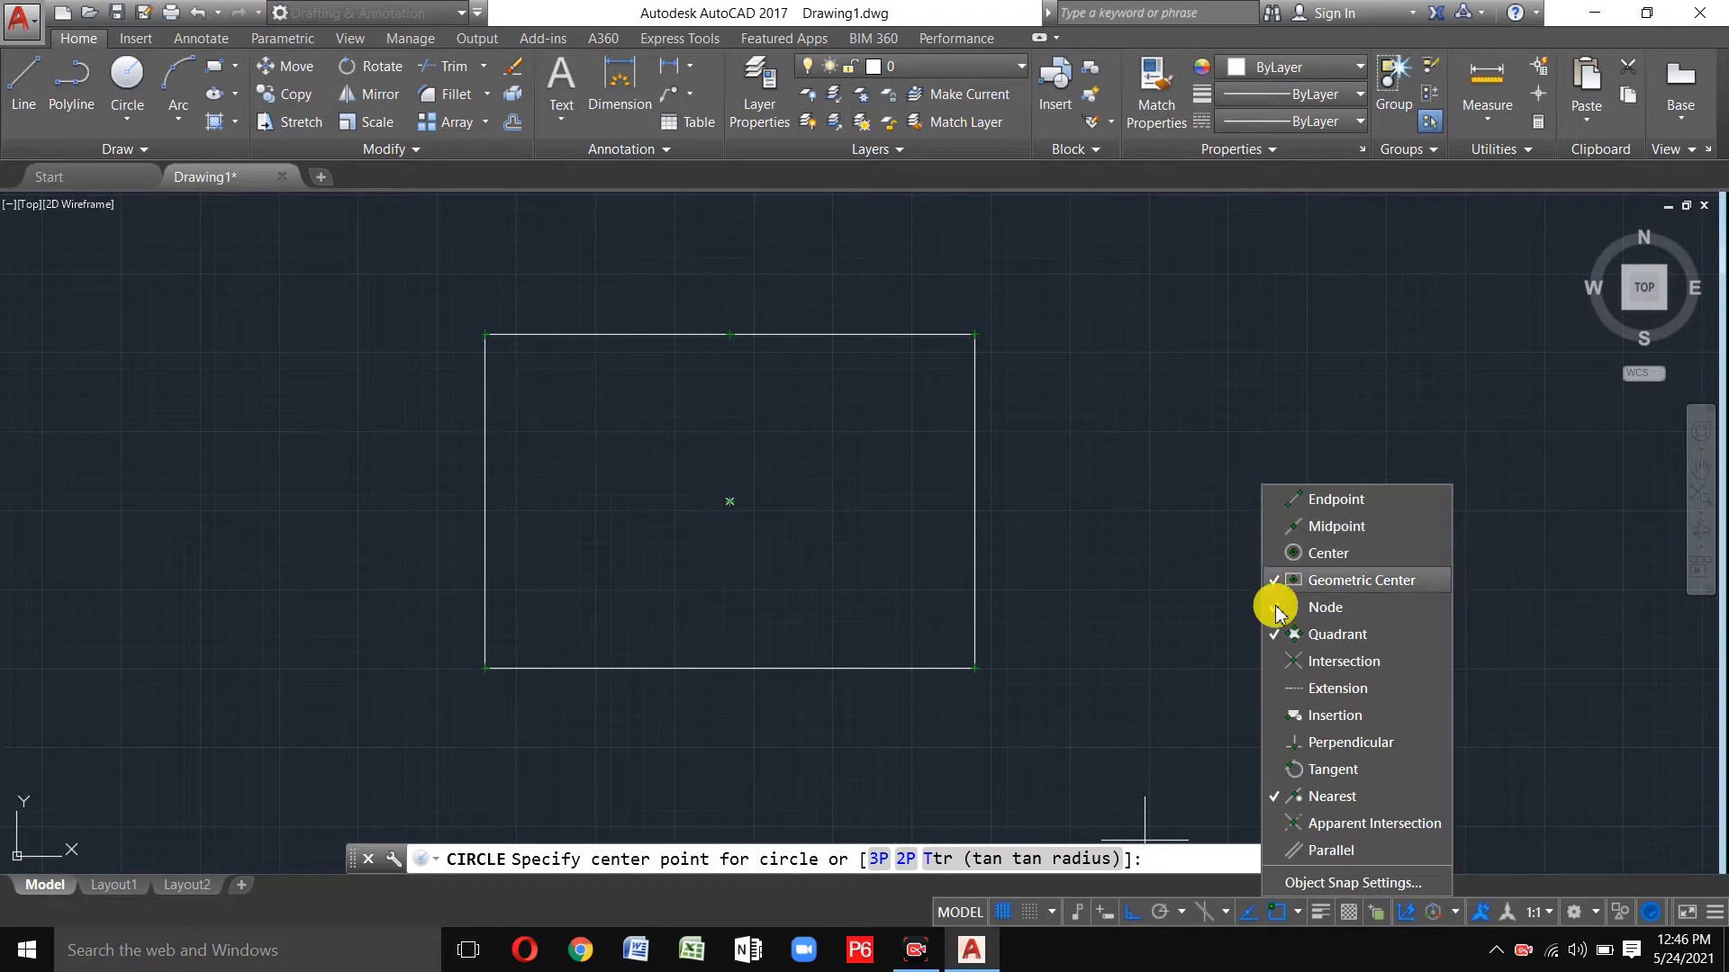
pyautogui.click(1276, 613)
pyautogui.click(1274, 636)
pyautogui.click(1276, 792)
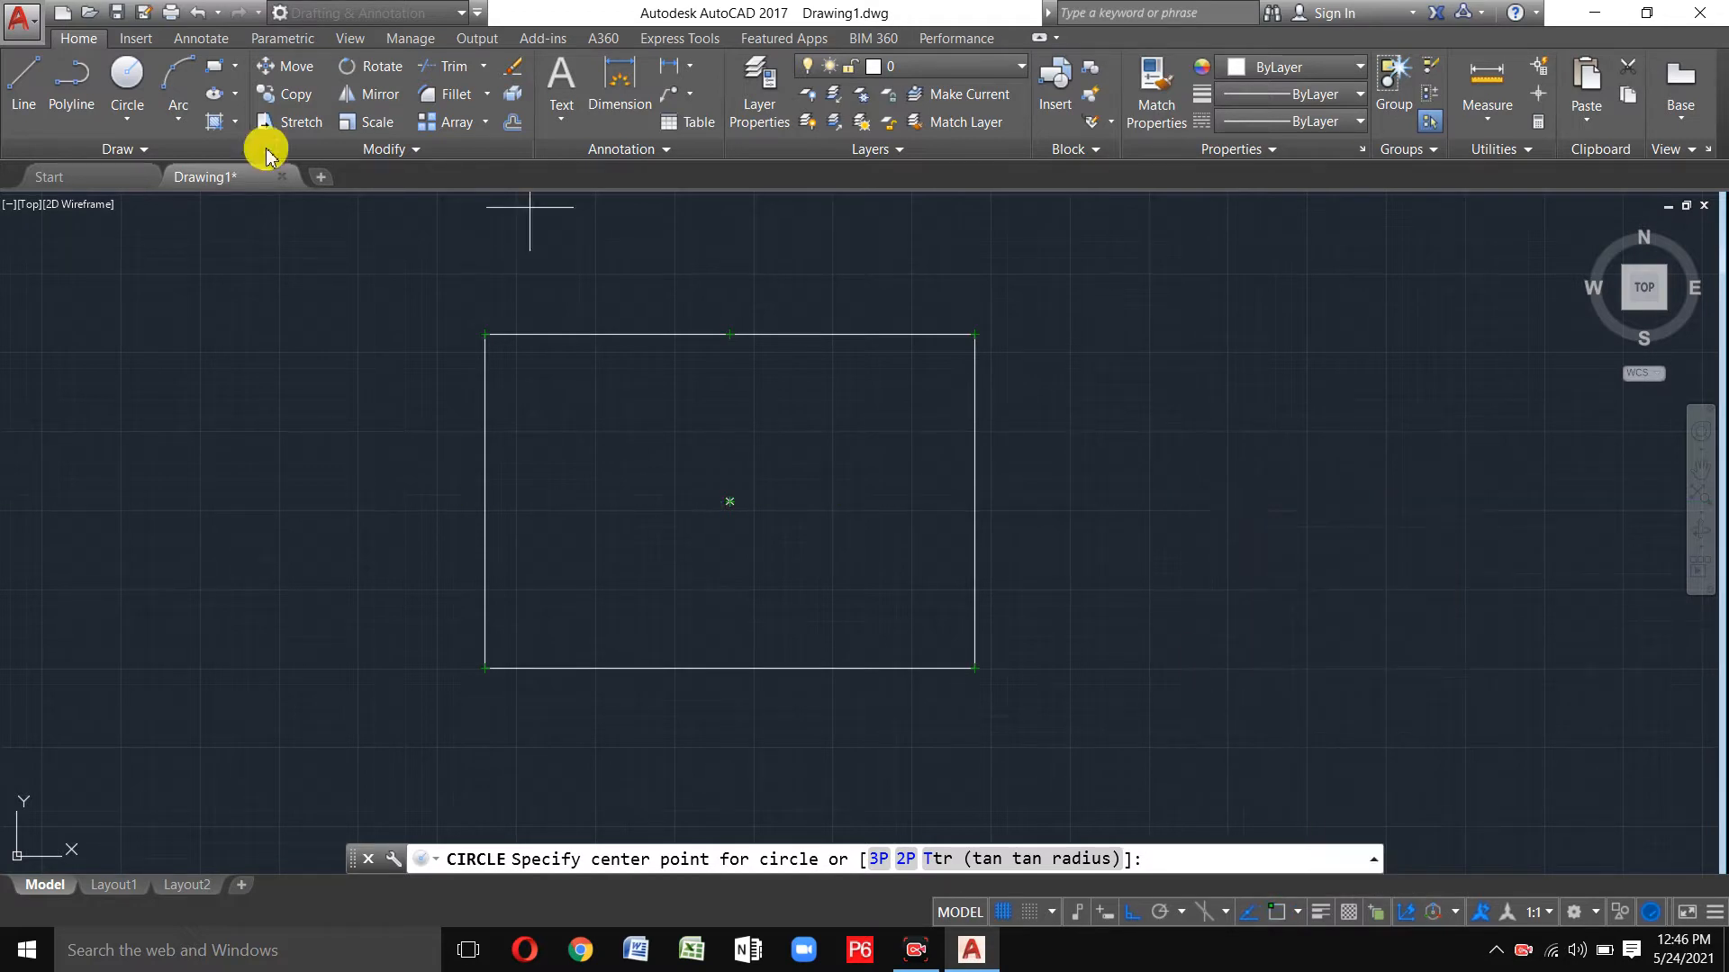
# Try placing a circle centred on the rectangle's right edge with the object snap modes off, and cancel the command.
pyautogui.click(141, 81)
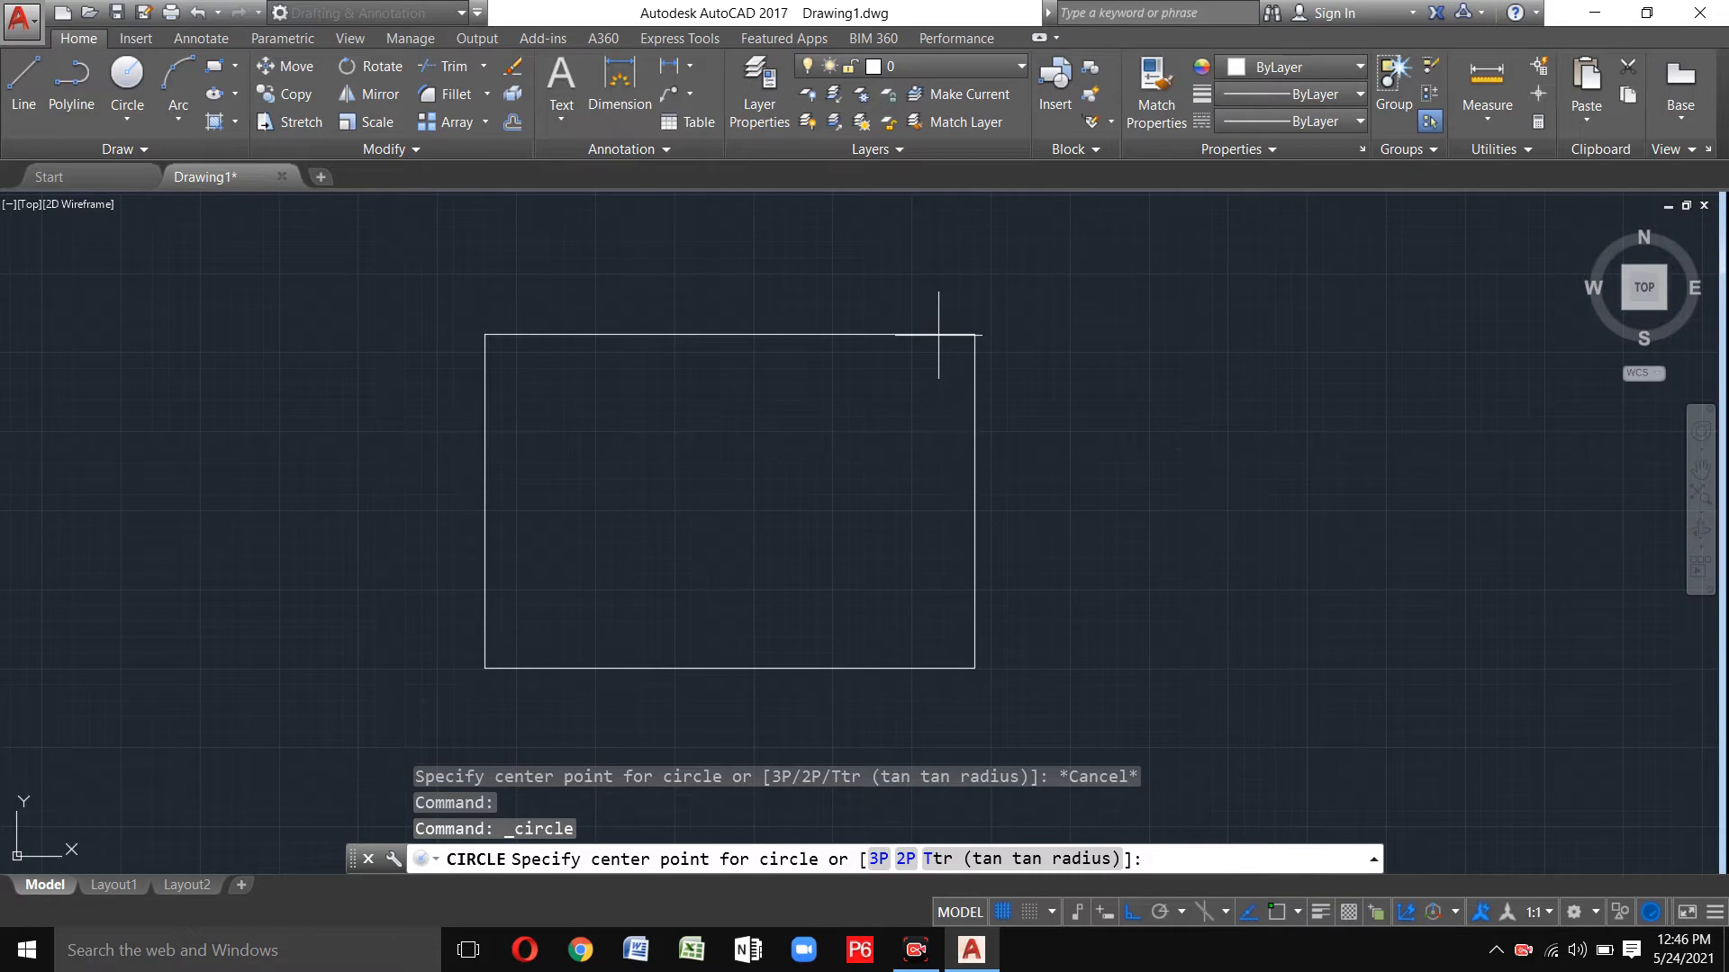
pyautogui.click(975, 502)
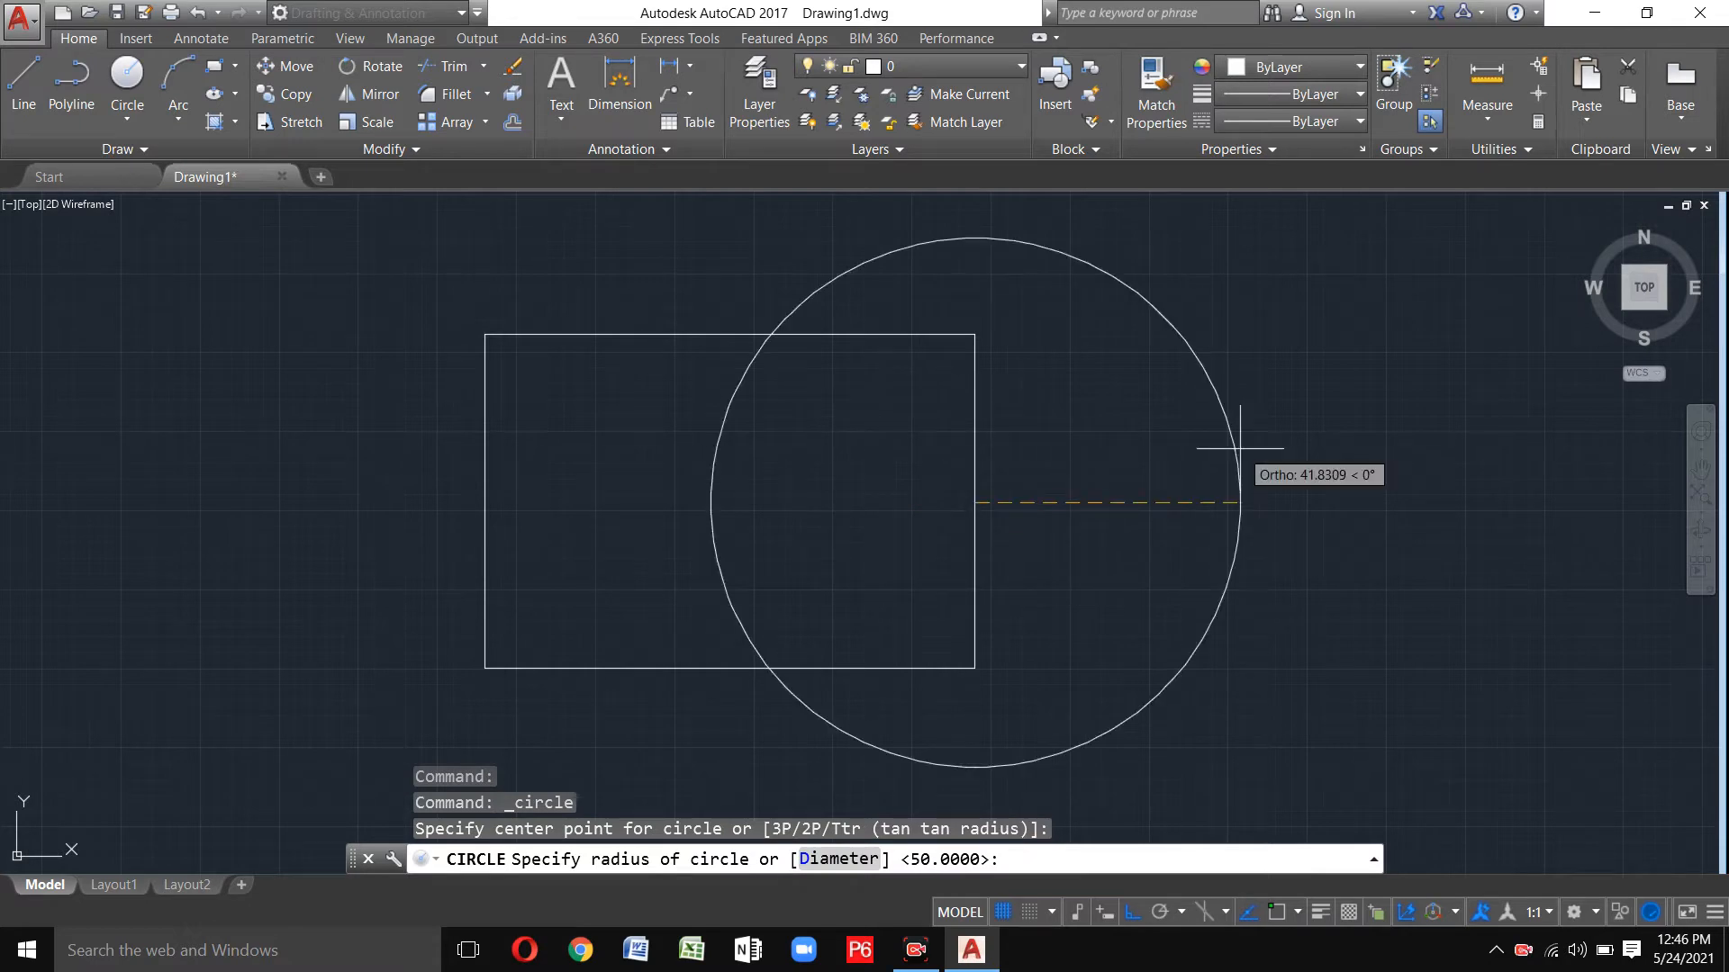
pyautogui.press('Escape')
pyautogui.press('Escape')
pyautogui.press('Escape')
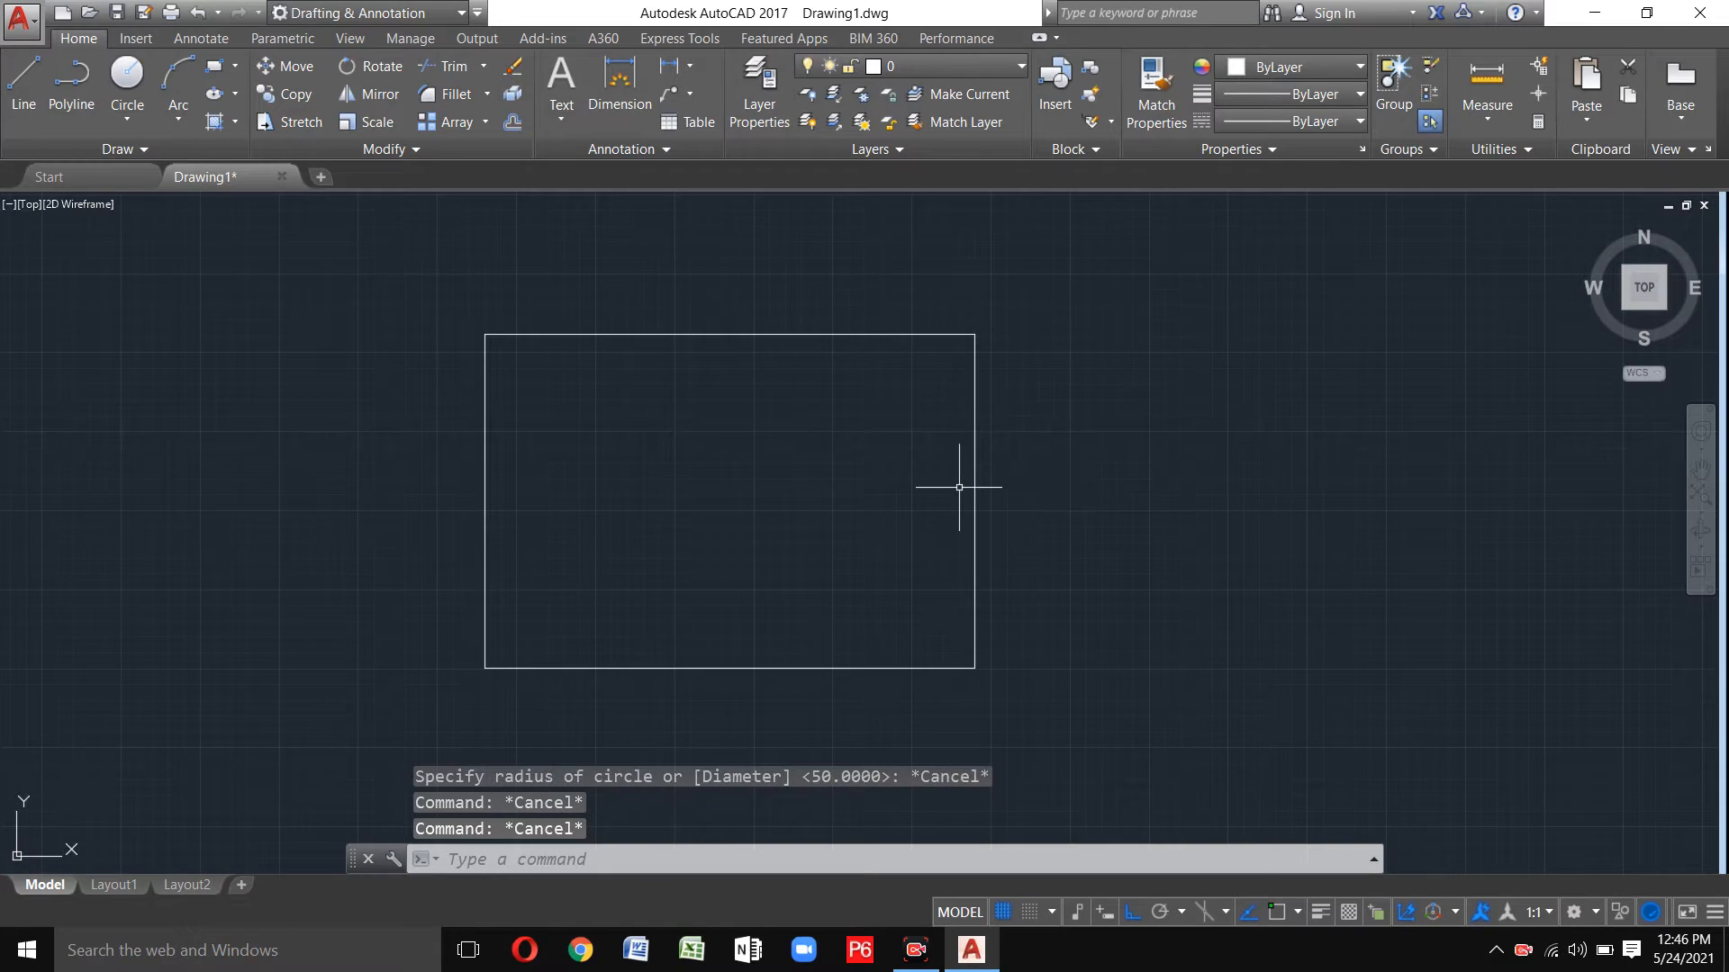
# Turn on the Endpoint, Midpoint, Center, Geometric Center and Node object snap modes.
pyautogui.click(1295, 915)
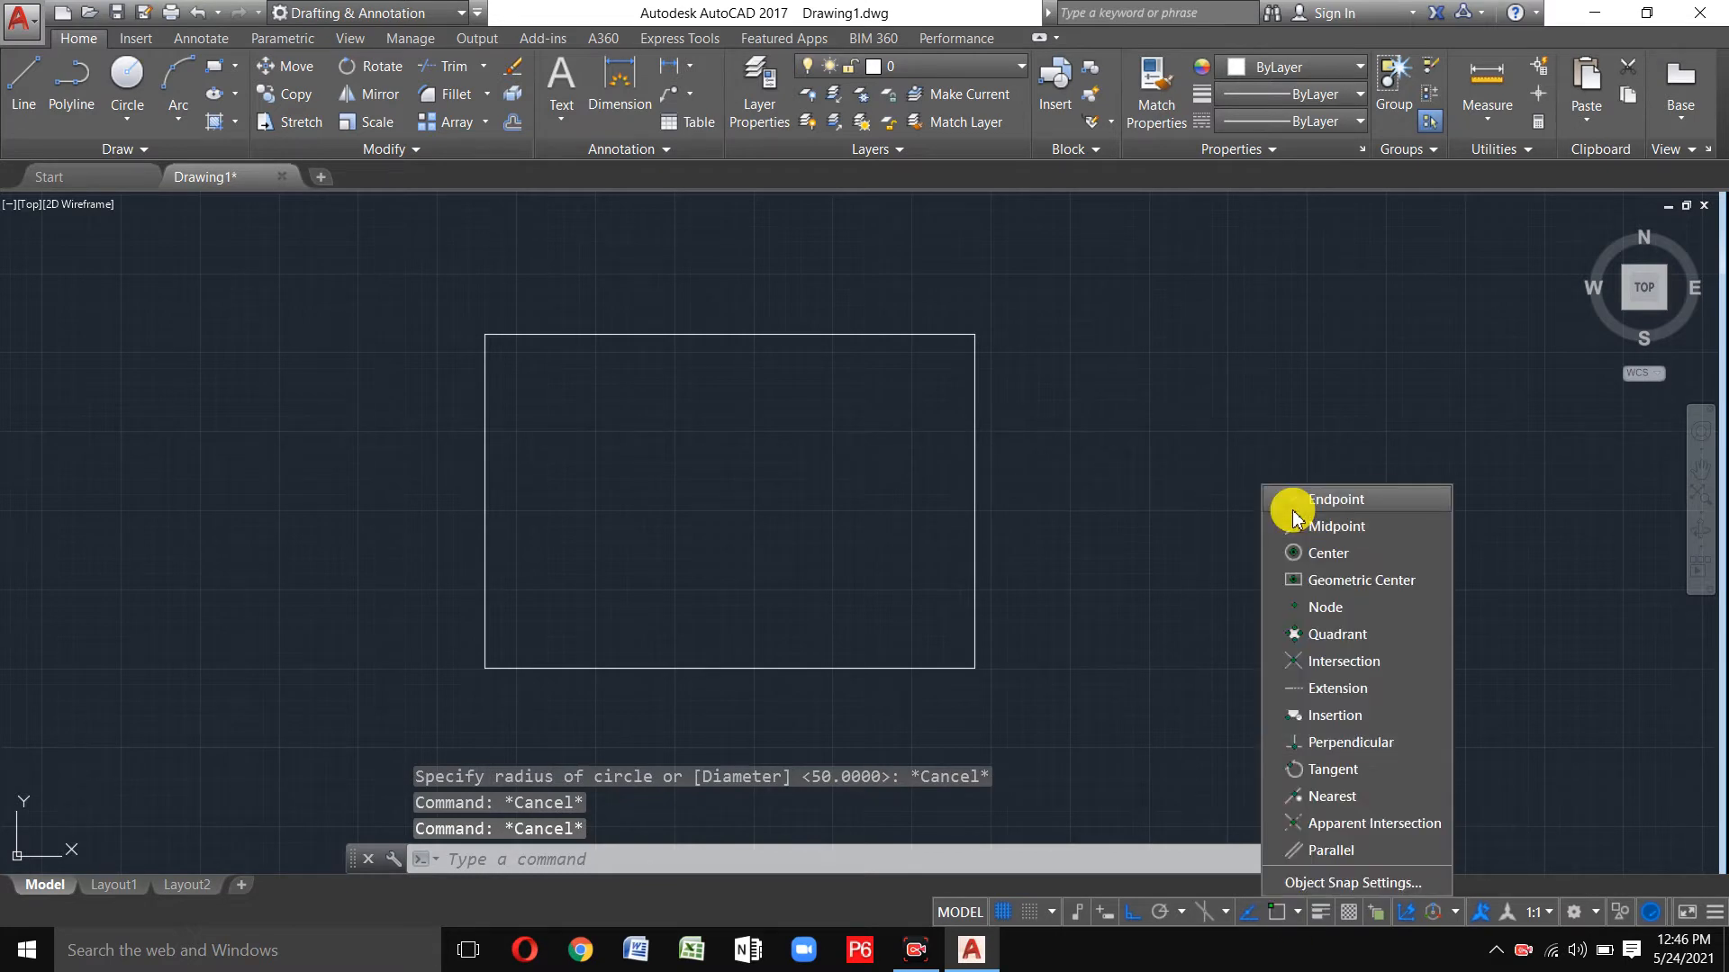
pyautogui.click(1294, 506)
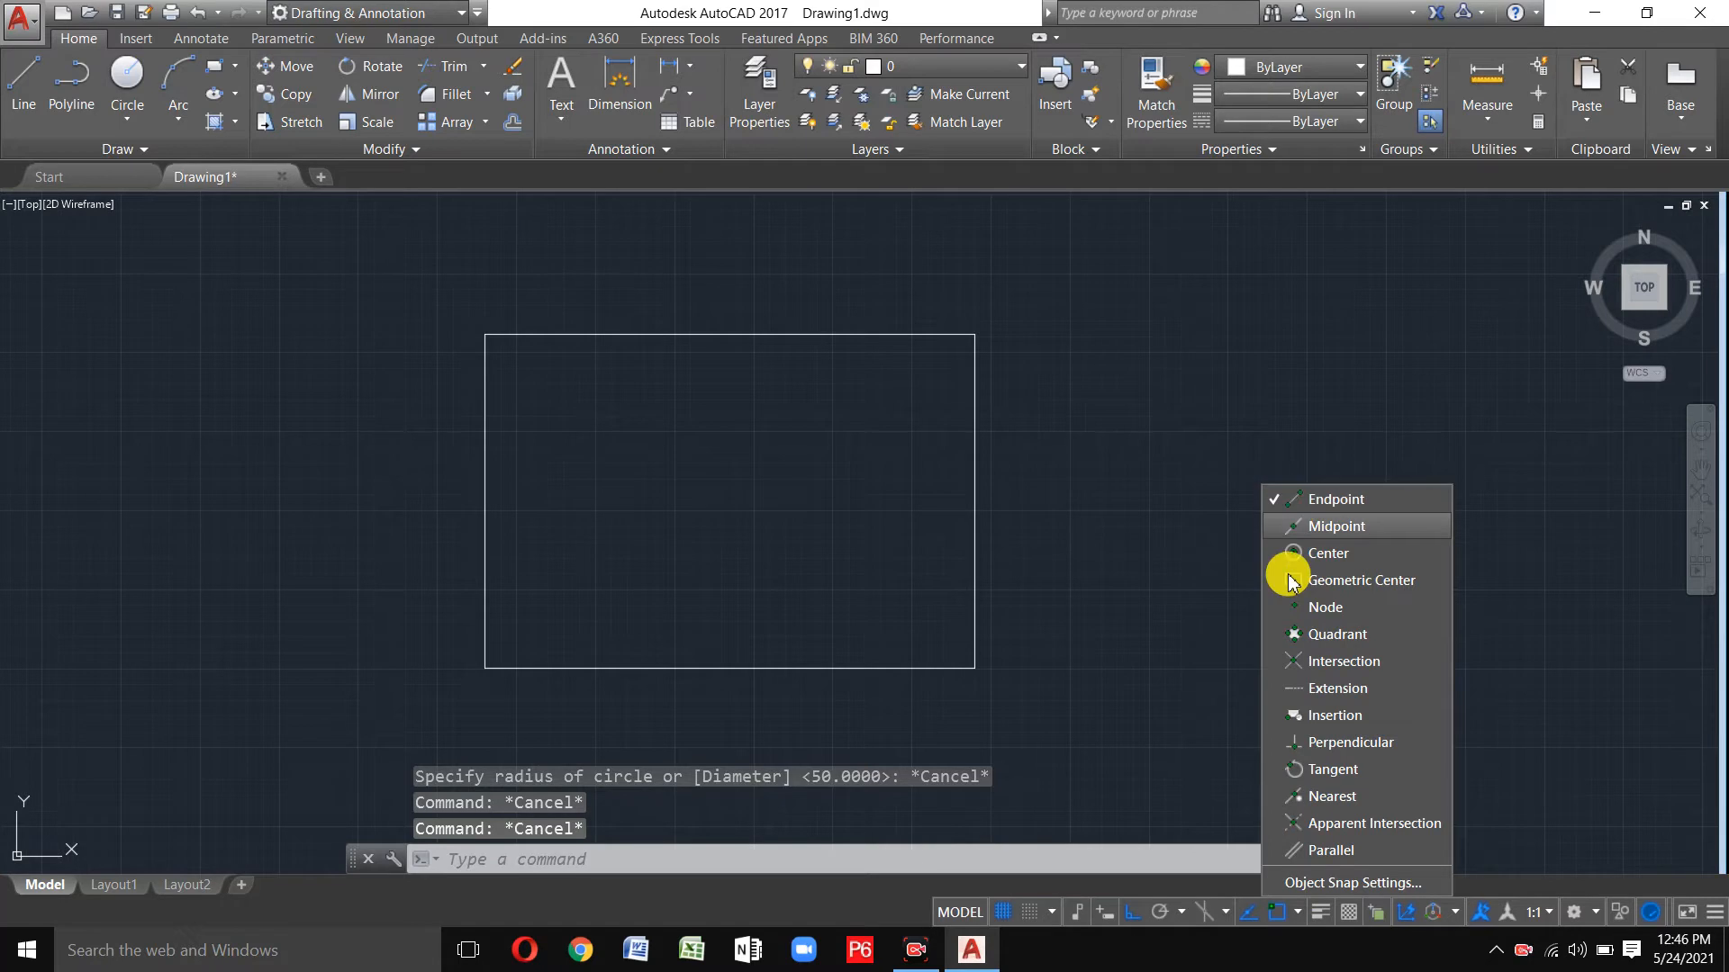
pyautogui.click(1294, 530)
pyautogui.click(1293, 556)
pyautogui.click(1293, 583)
pyautogui.click(1297, 610)
pyautogui.press('Escape')
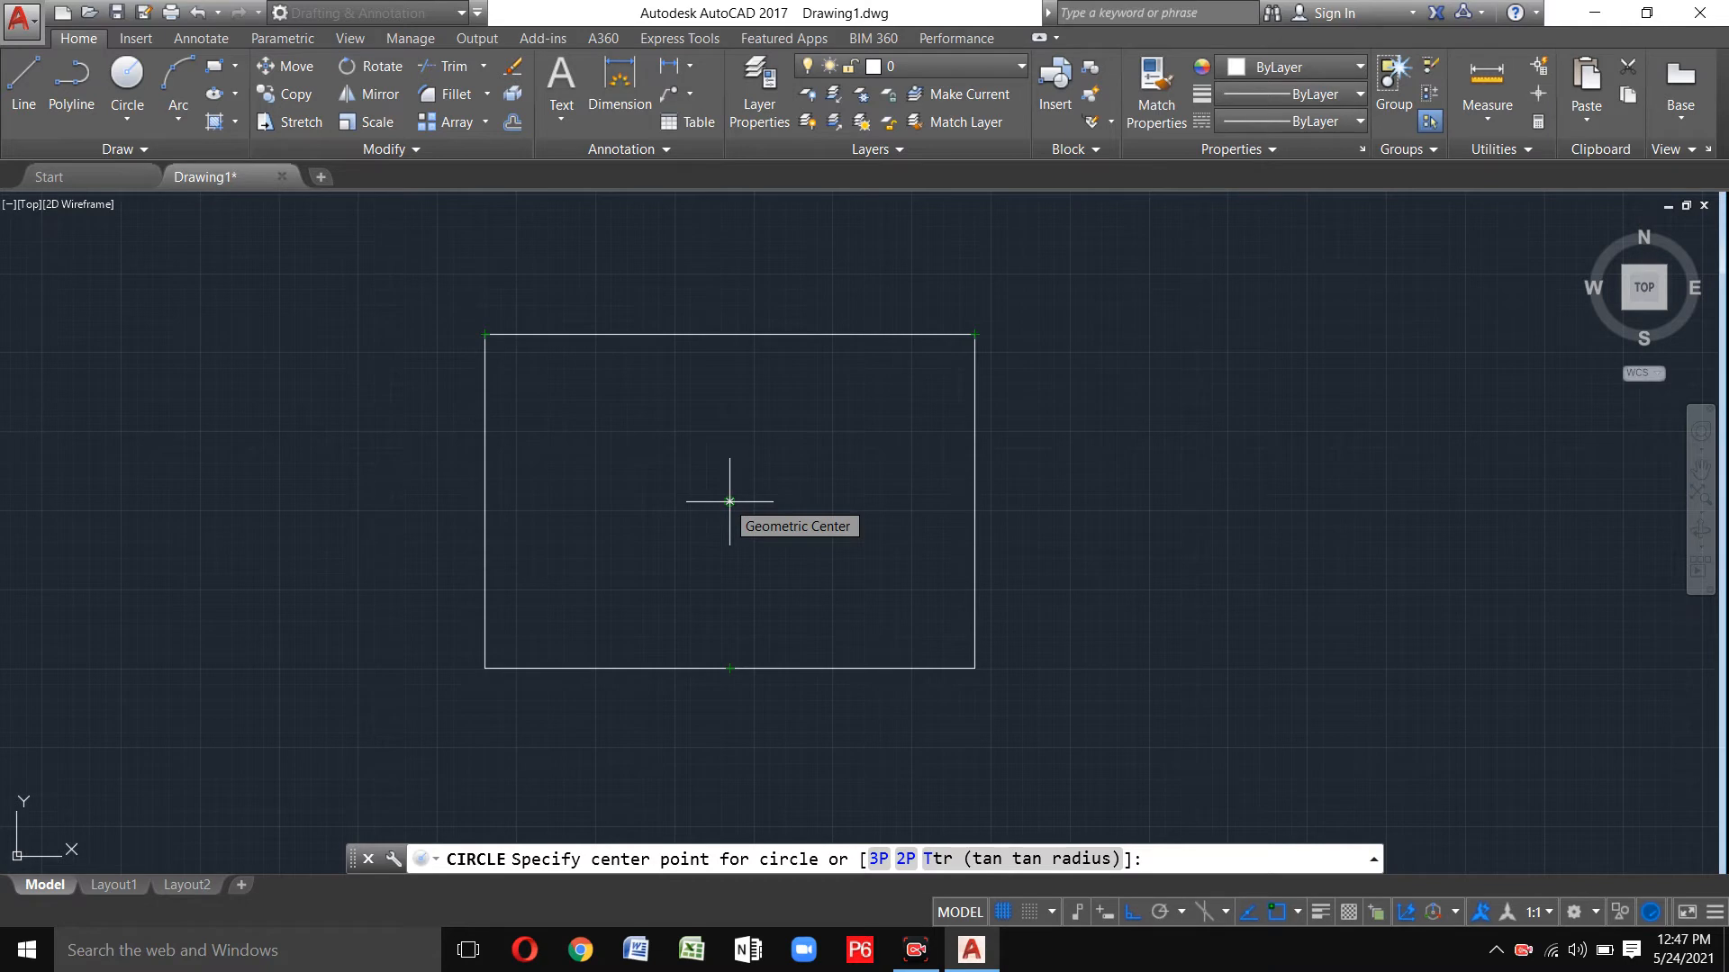
# Review the available polar angle increments and turn on Polar Tracking.
pyautogui.click(1247, 912)
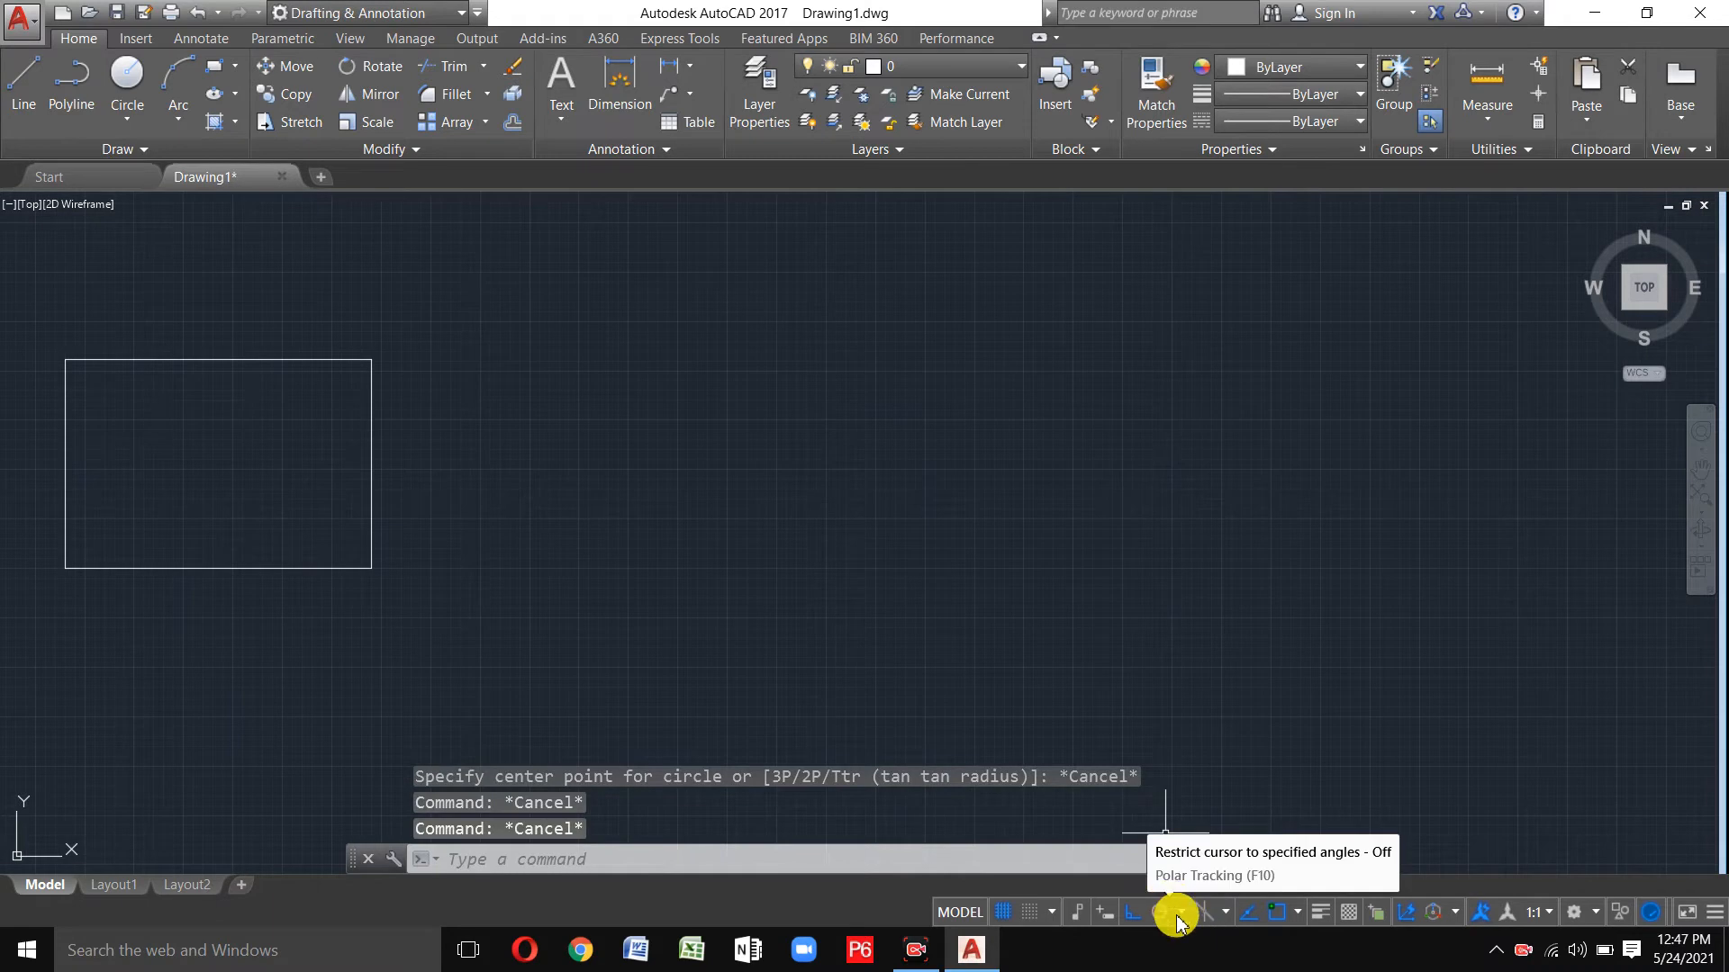
pyautogui.click(1178, 915)
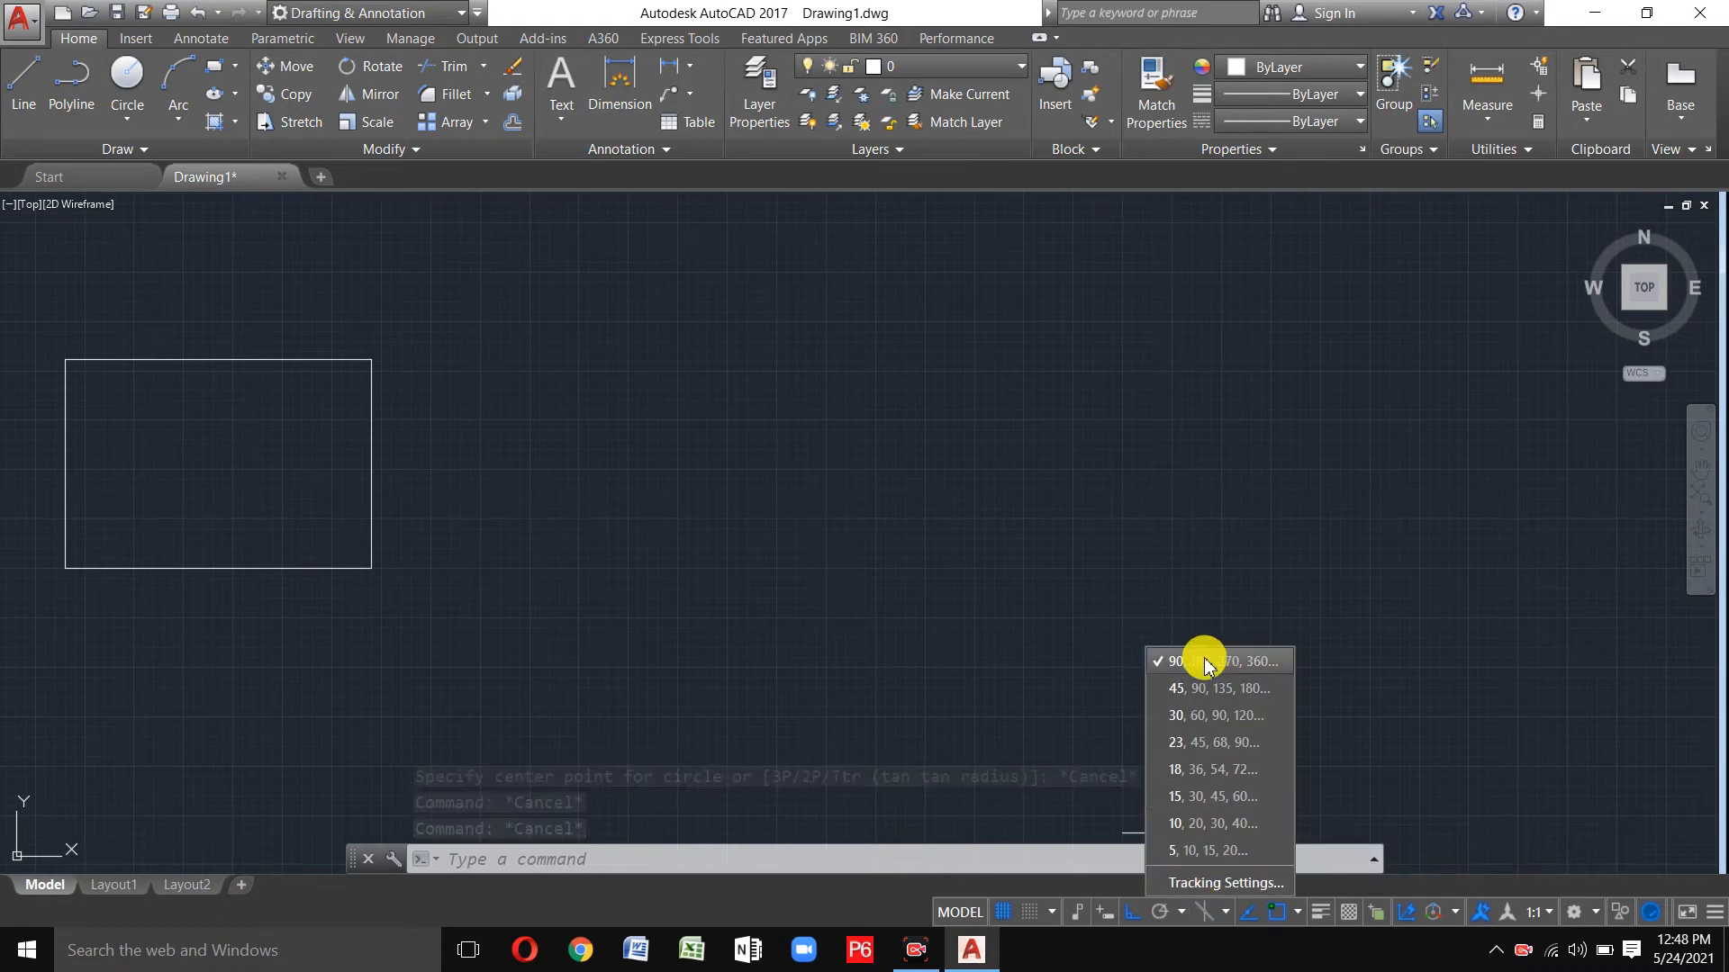
pyautogui.click(1191, 771)
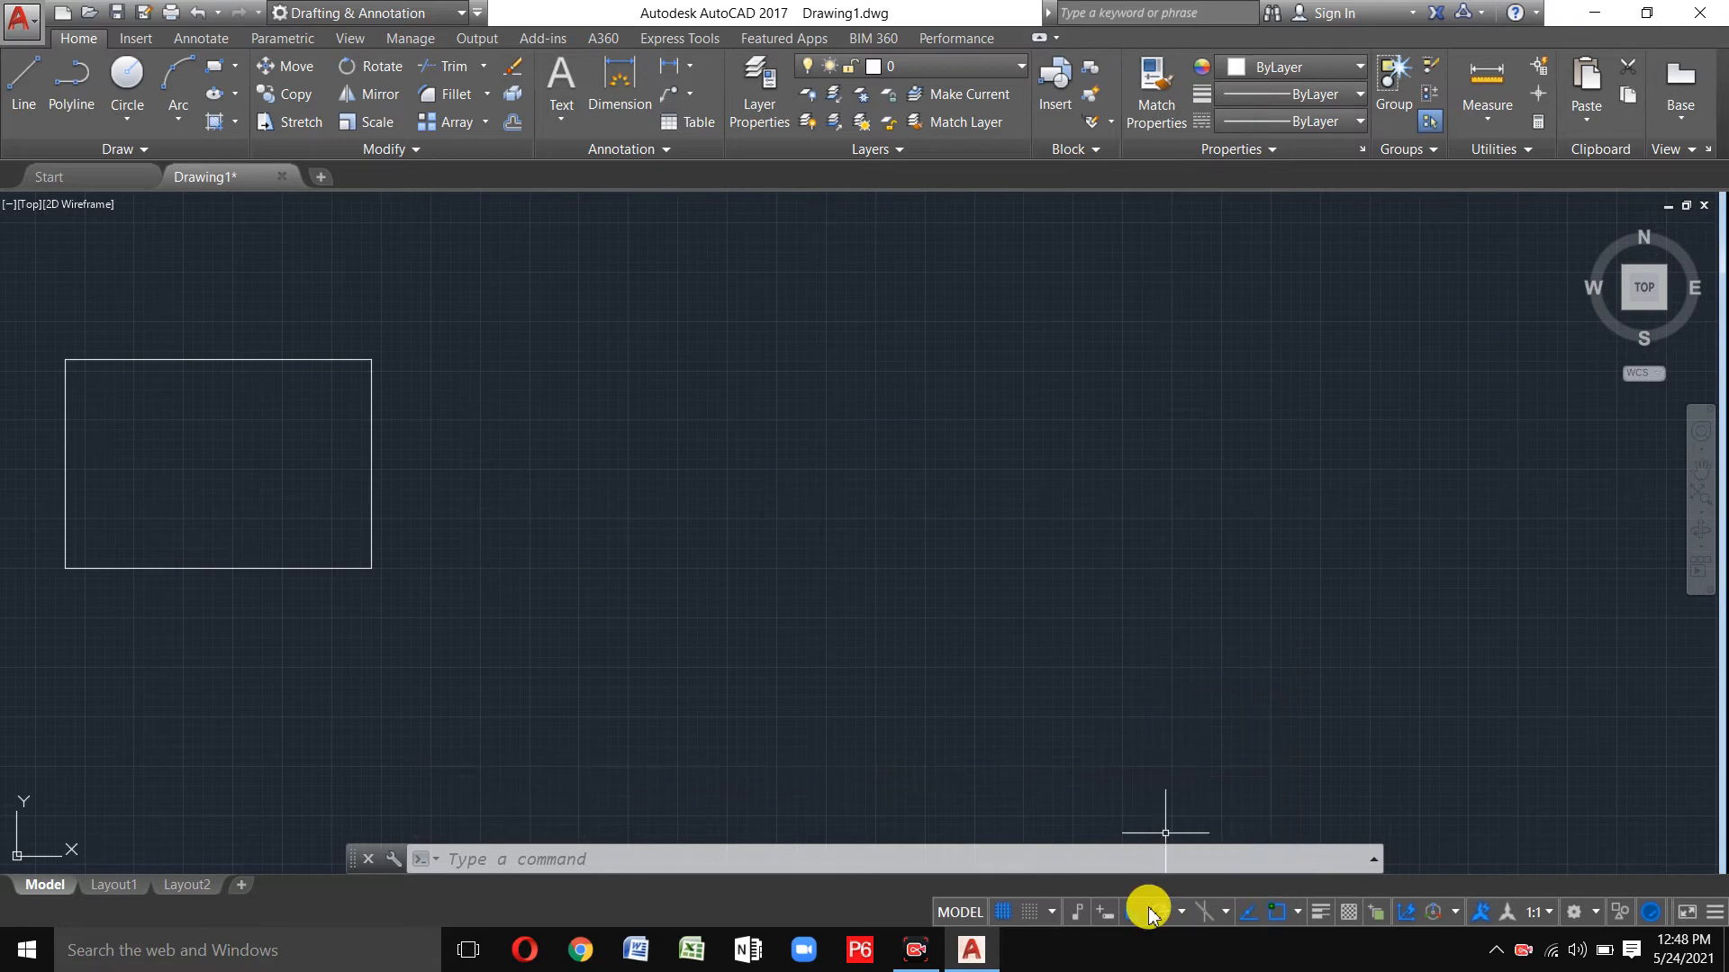
pyautogui.click(1153, 901)
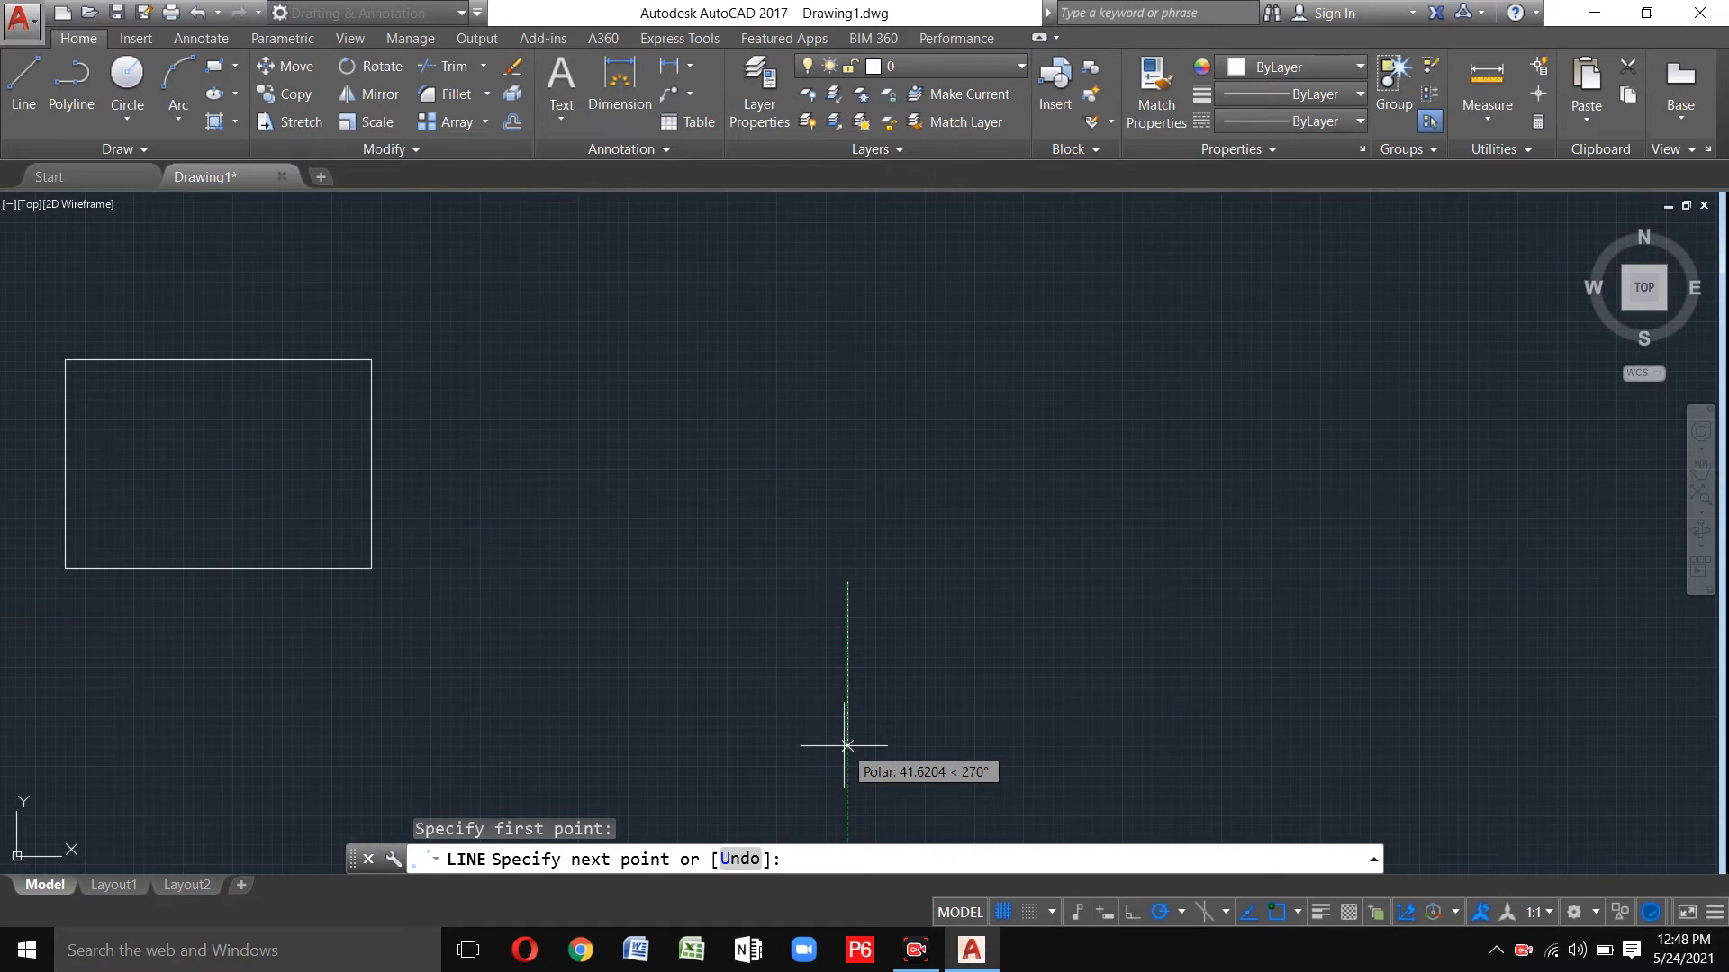
# Set the polar tracking increment to 5 degrees and draw a single line at 5° to the right of the rectangle.
pyautogui.click(1182, 912)
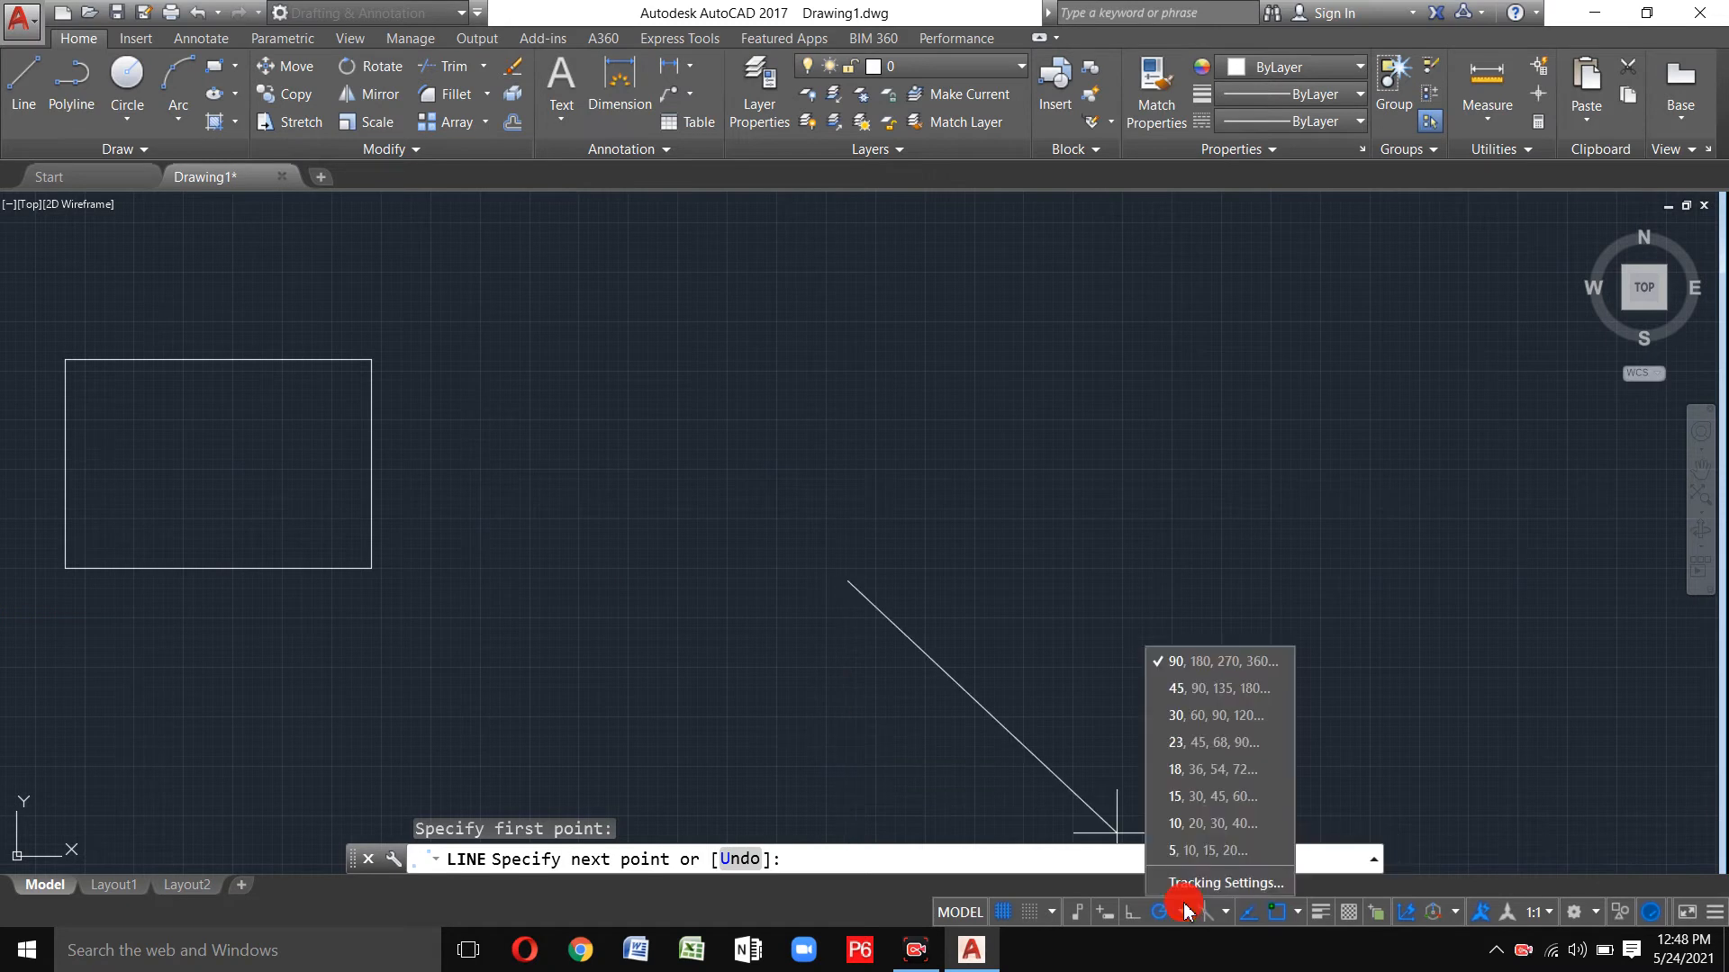
pyautogui.click(1196, 854)
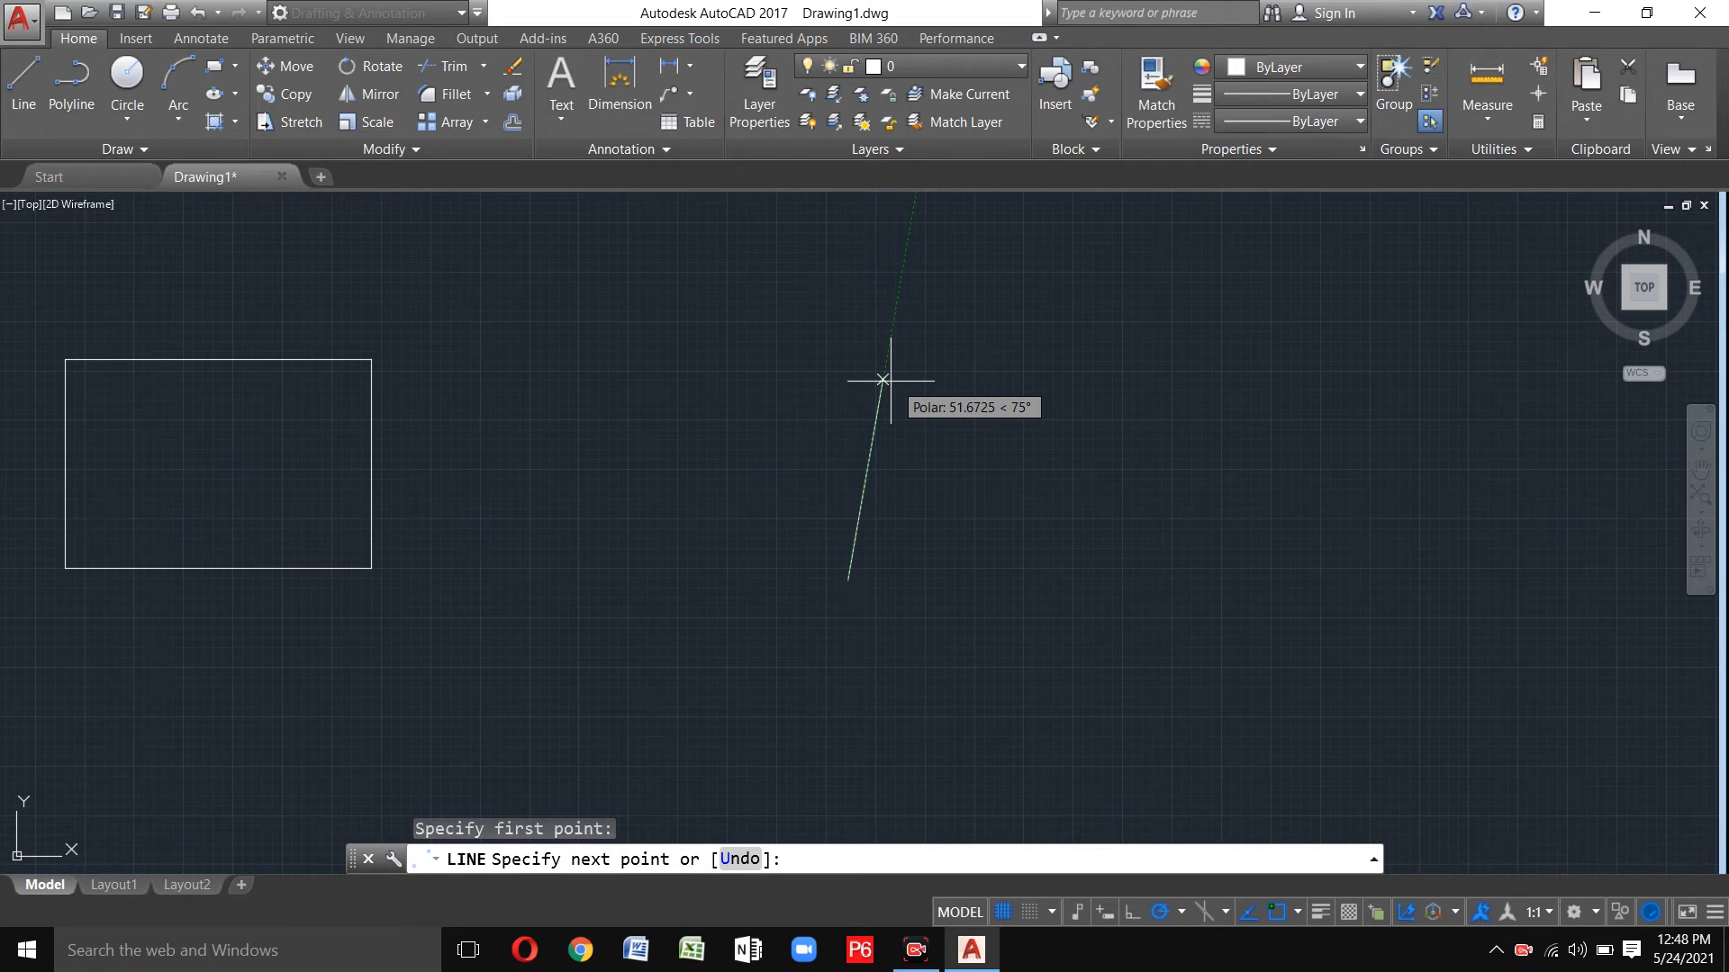
pyautogui.click(1200, 550)
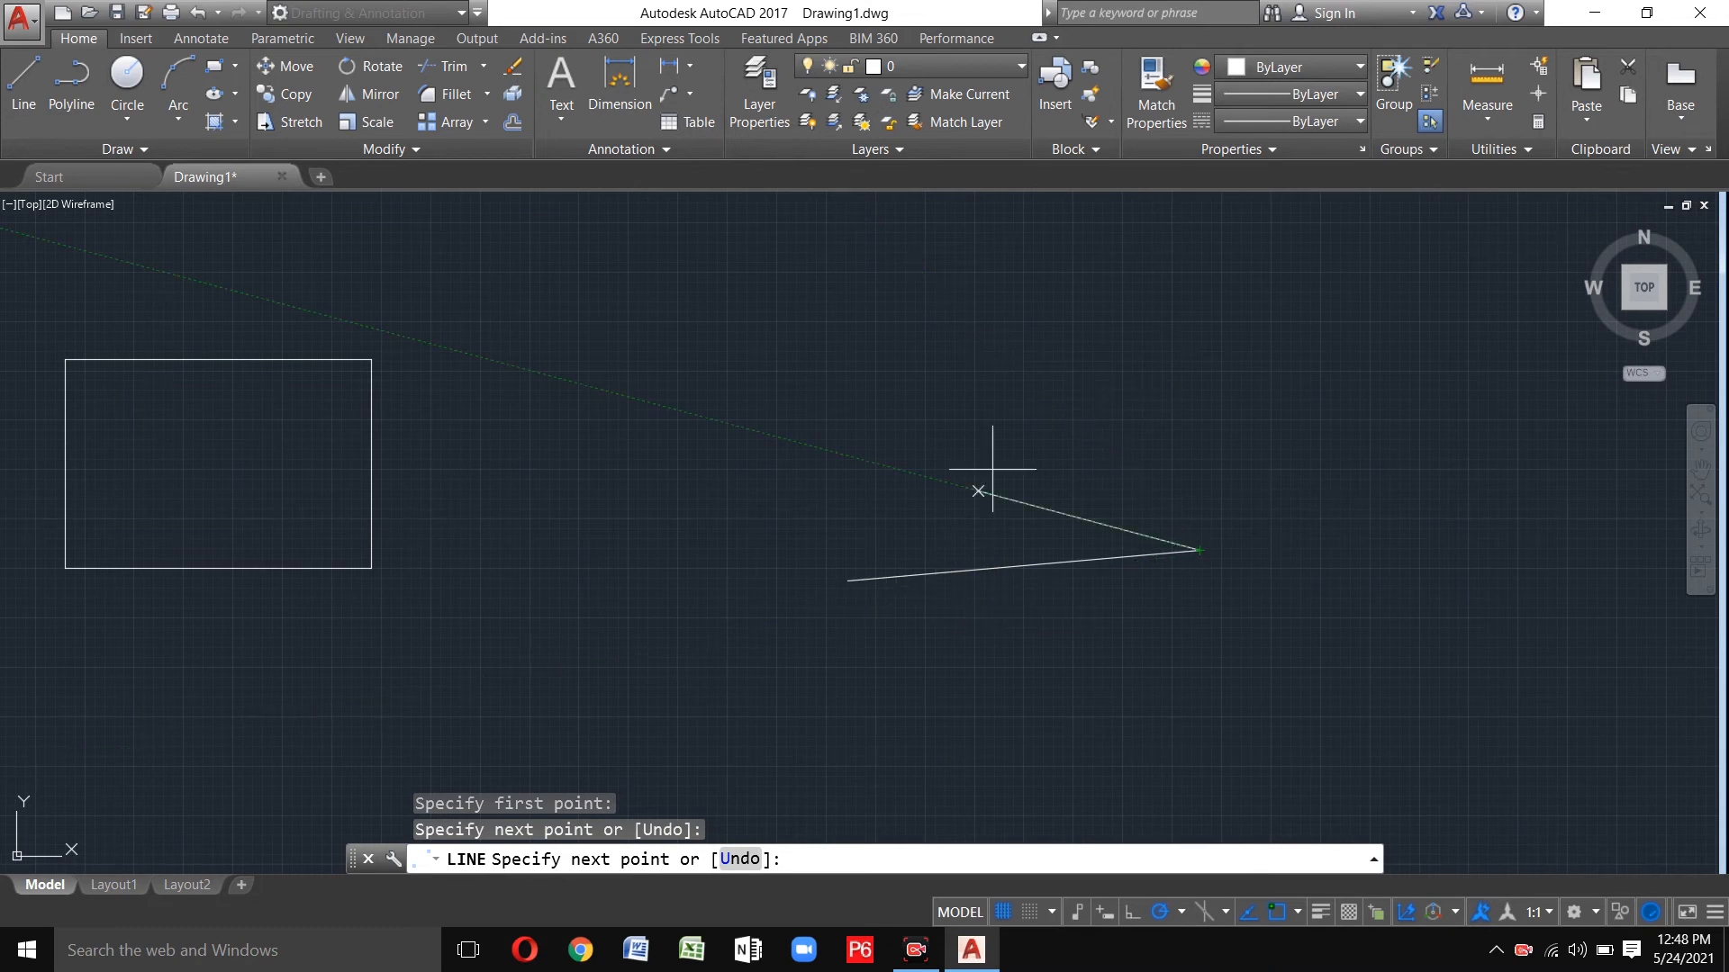
pyautogui.press('Escape')
pyautogui.press('Escape')
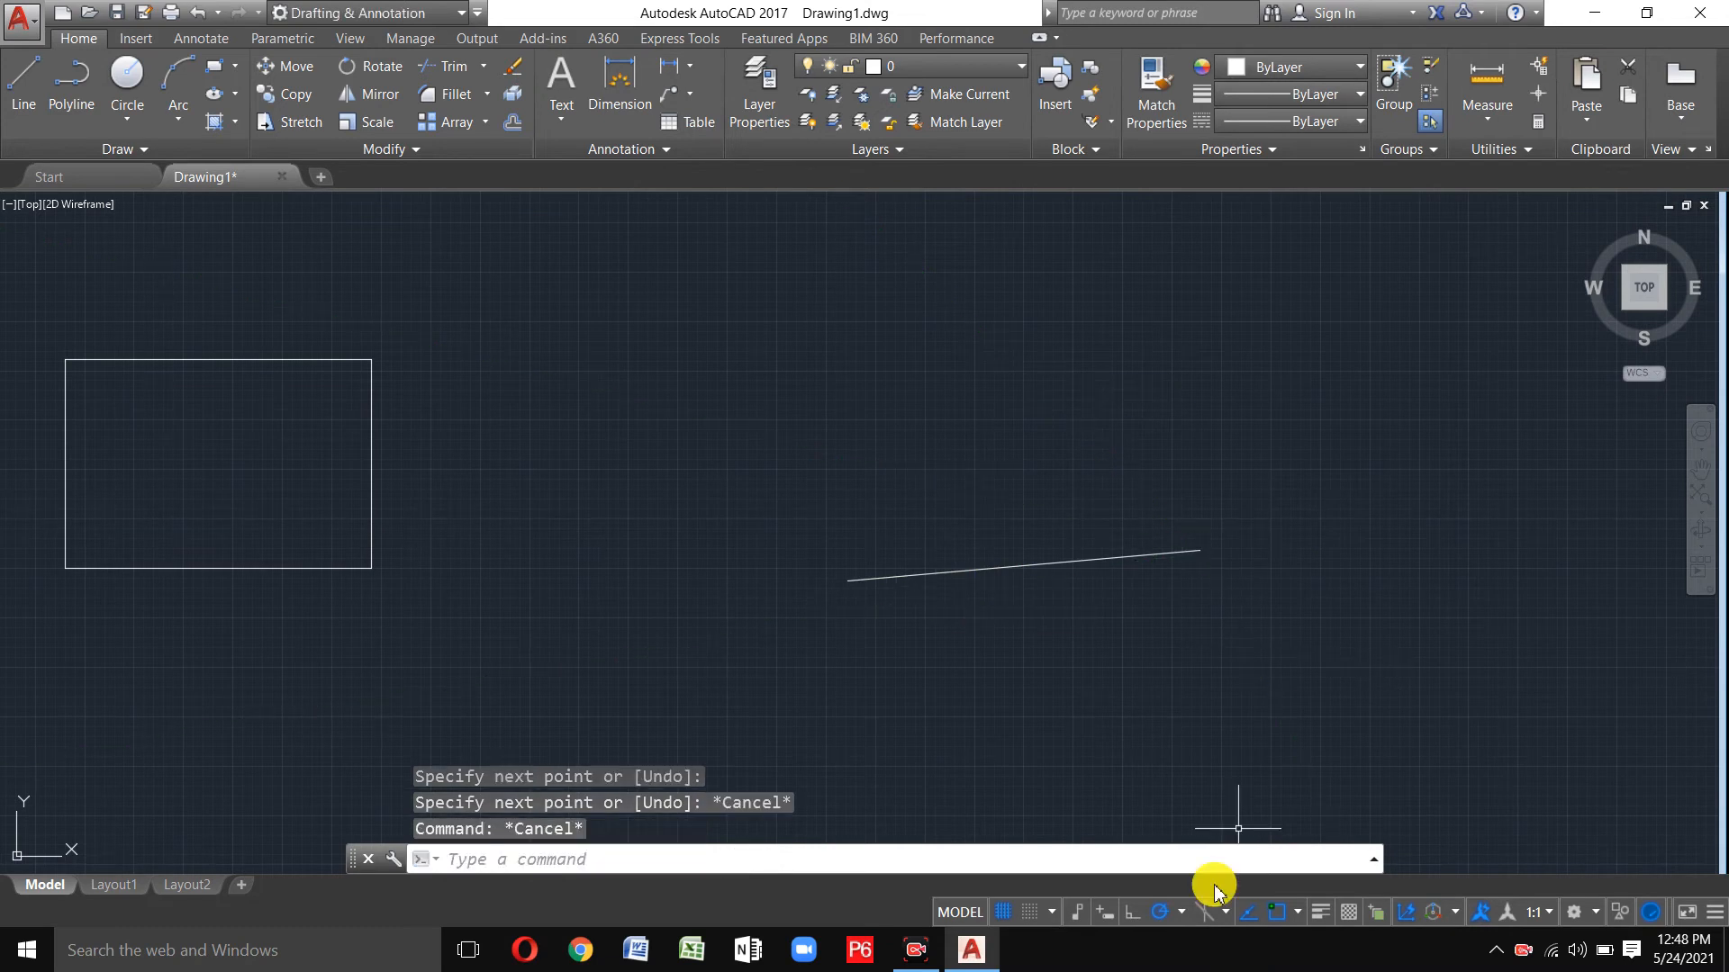
# Examine the increment angle choices in the polar tracking settings and close the dialog without changes.
pyautogui.click(1181, 911)
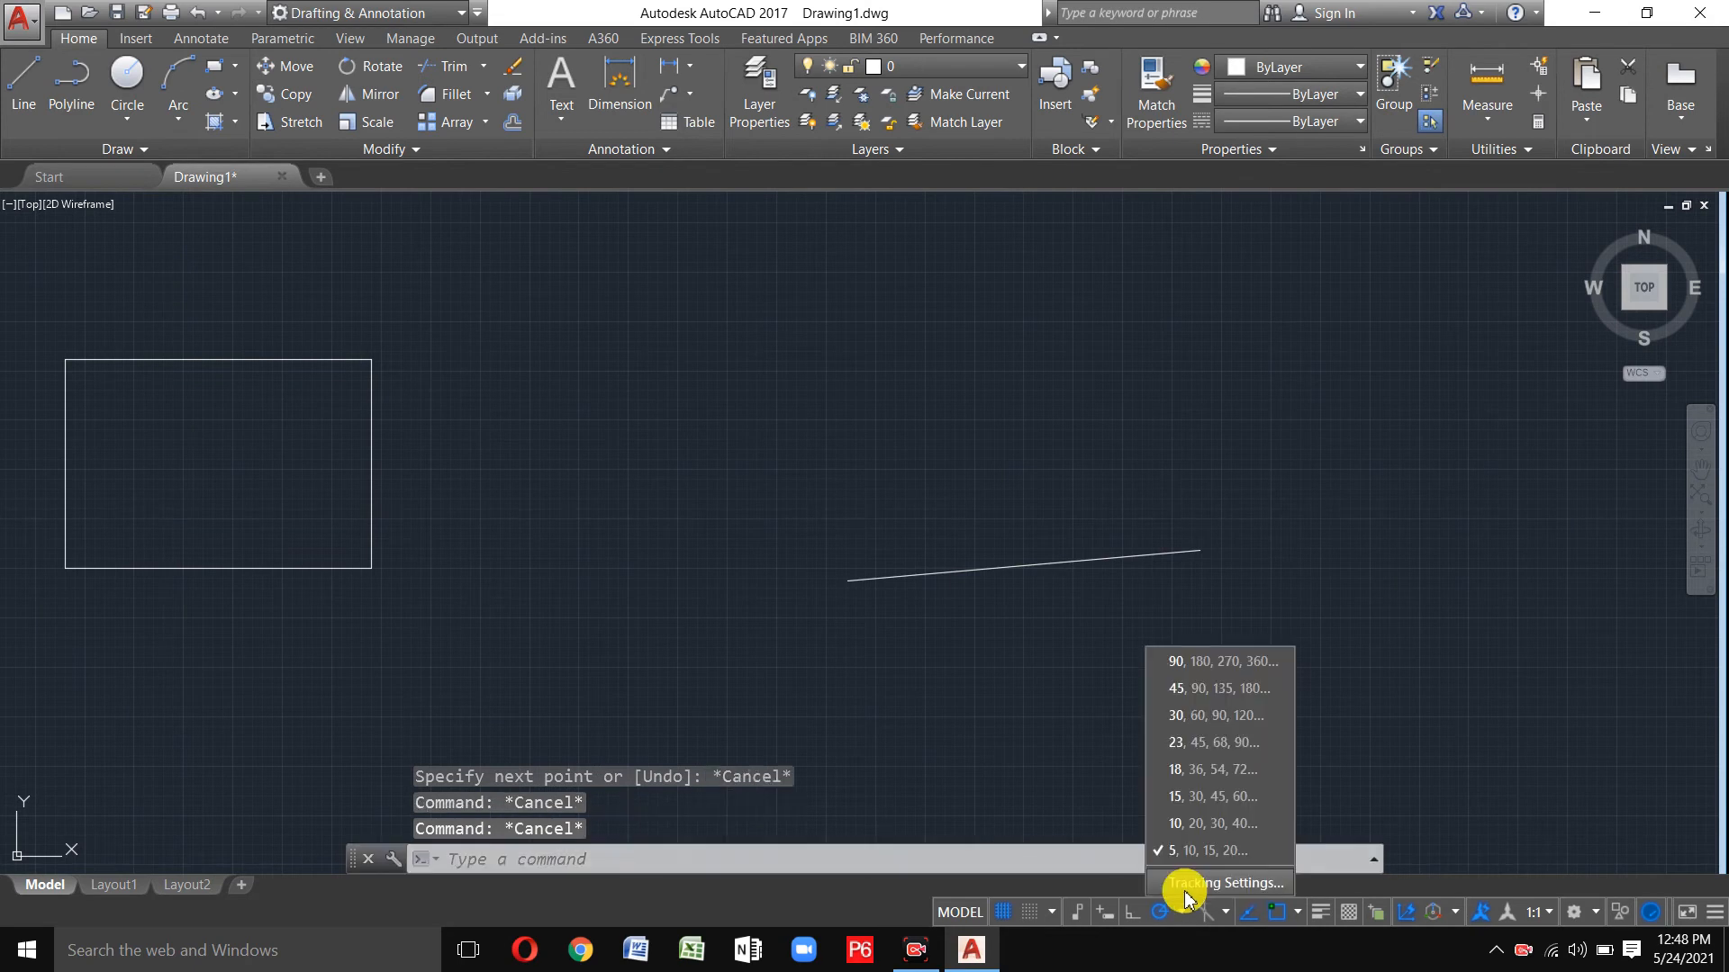
pyautogui.click(1185, 886)
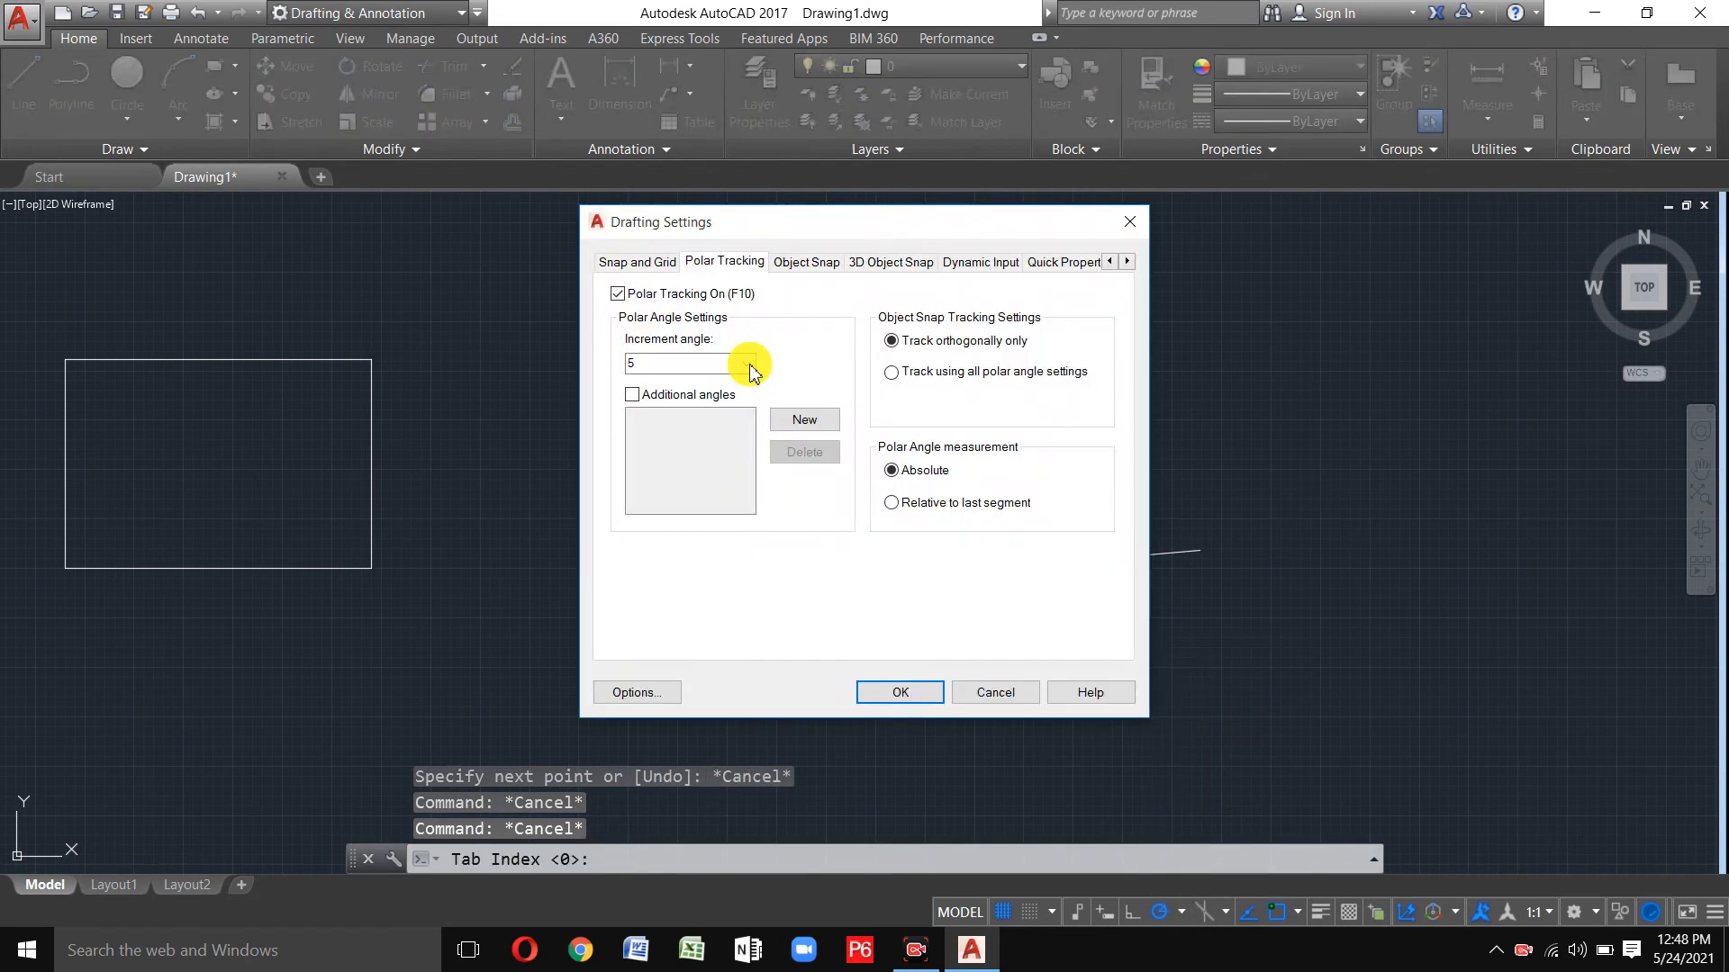
pyautogui.click(686, 365)
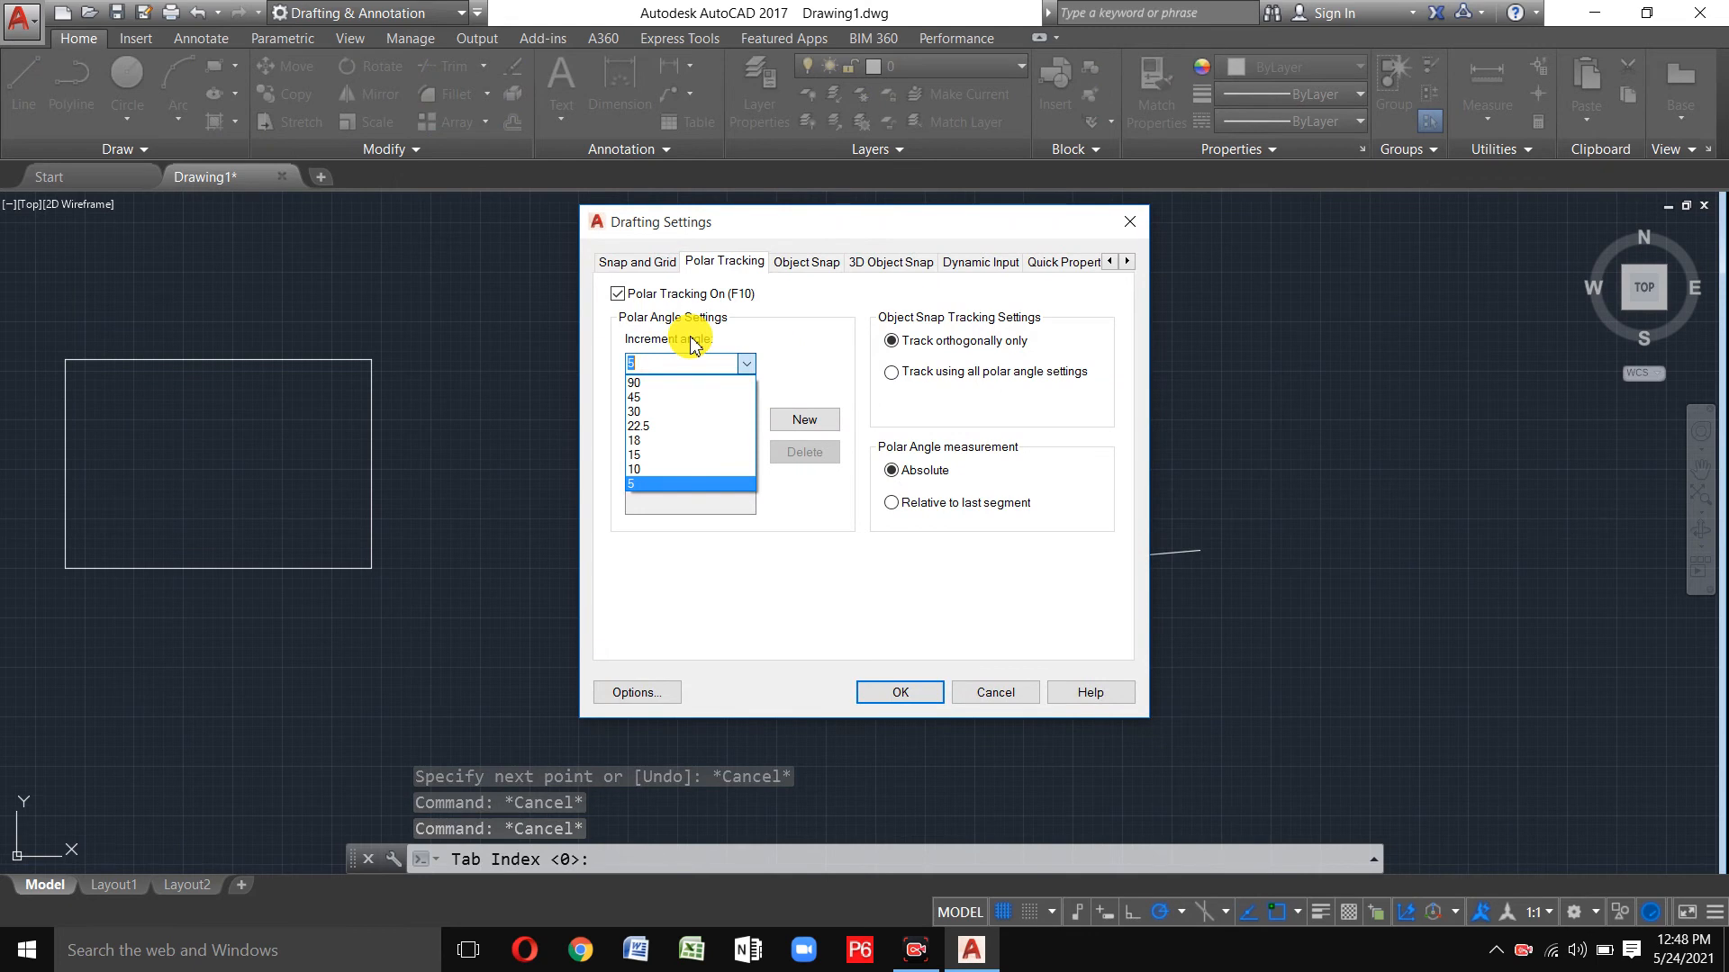
pyautogui.click(692, 360)
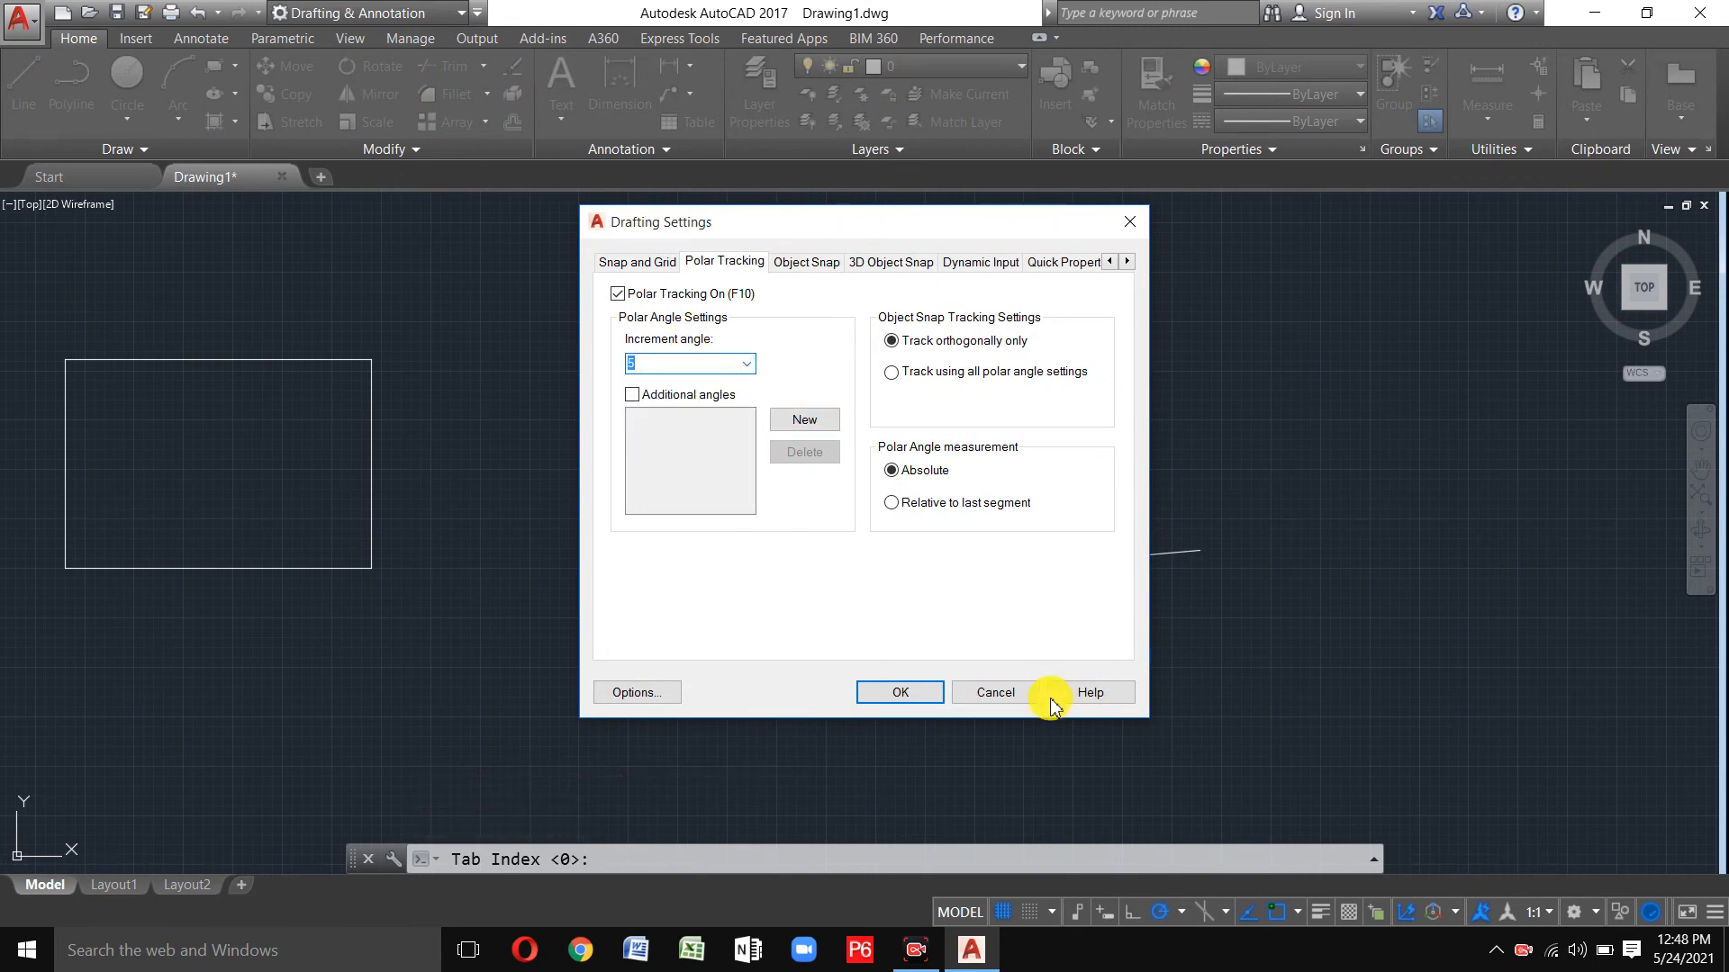
pyautogui.click(1127, 221)
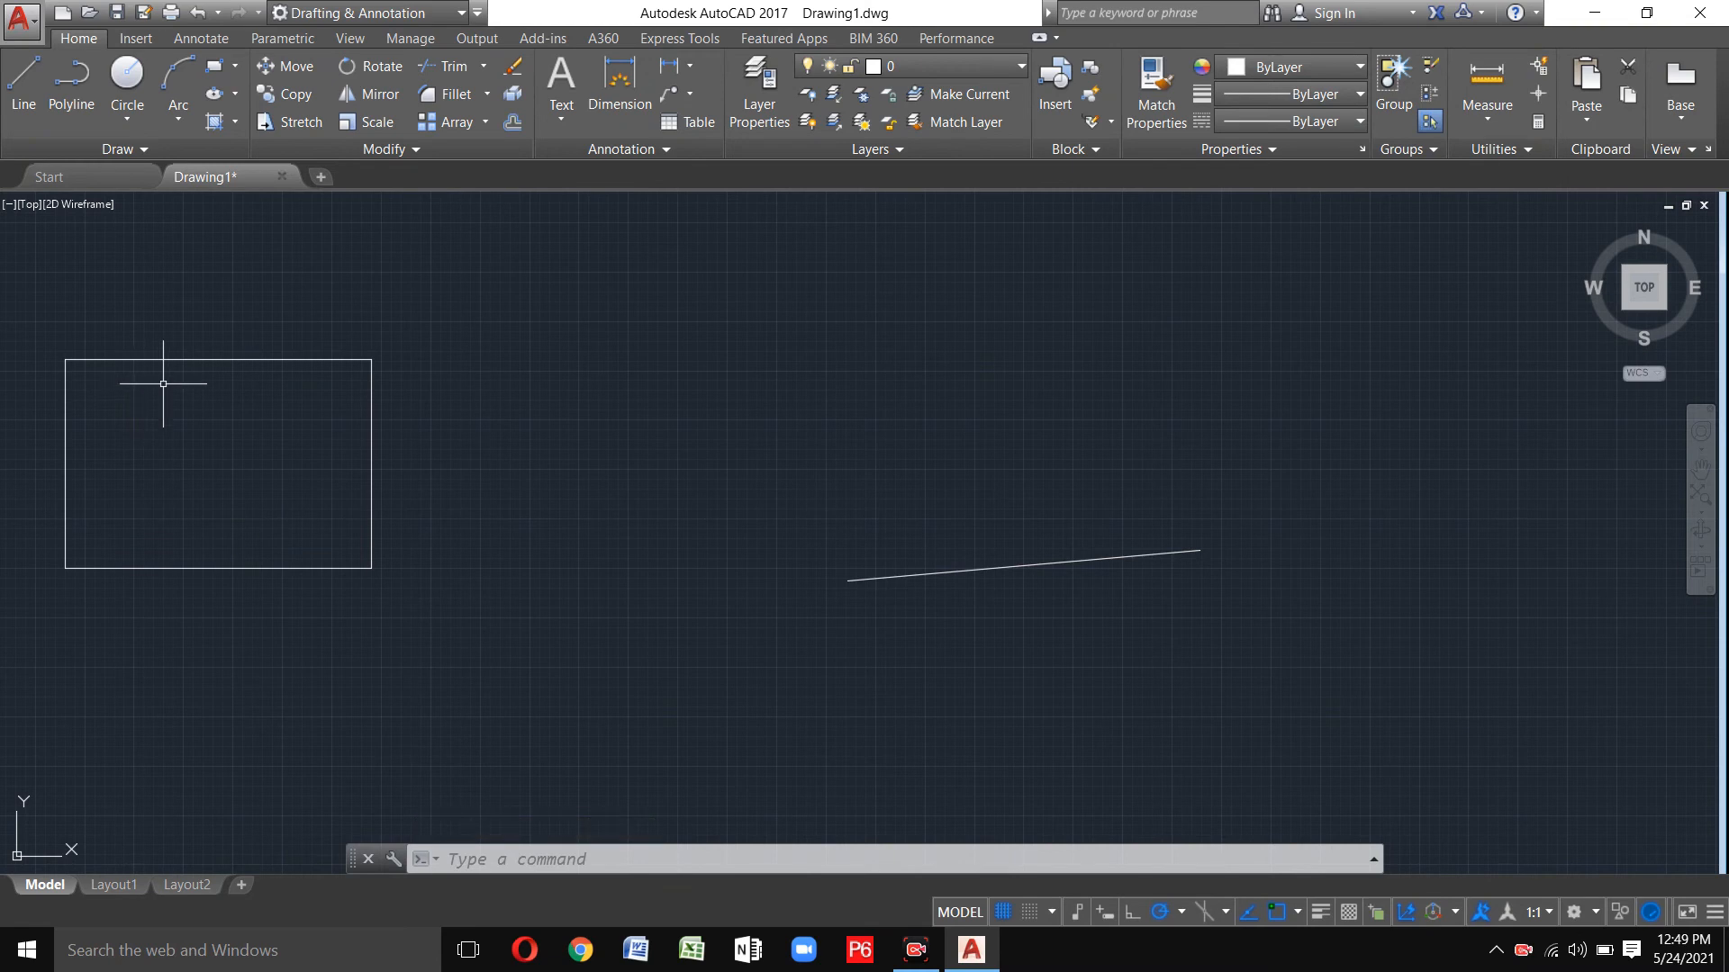
# Try a polyline segment between the rectangle and the line using polar tracking, and cancel it.
pyautogui.click(96, 97)
pyautogui.click(585, 666)
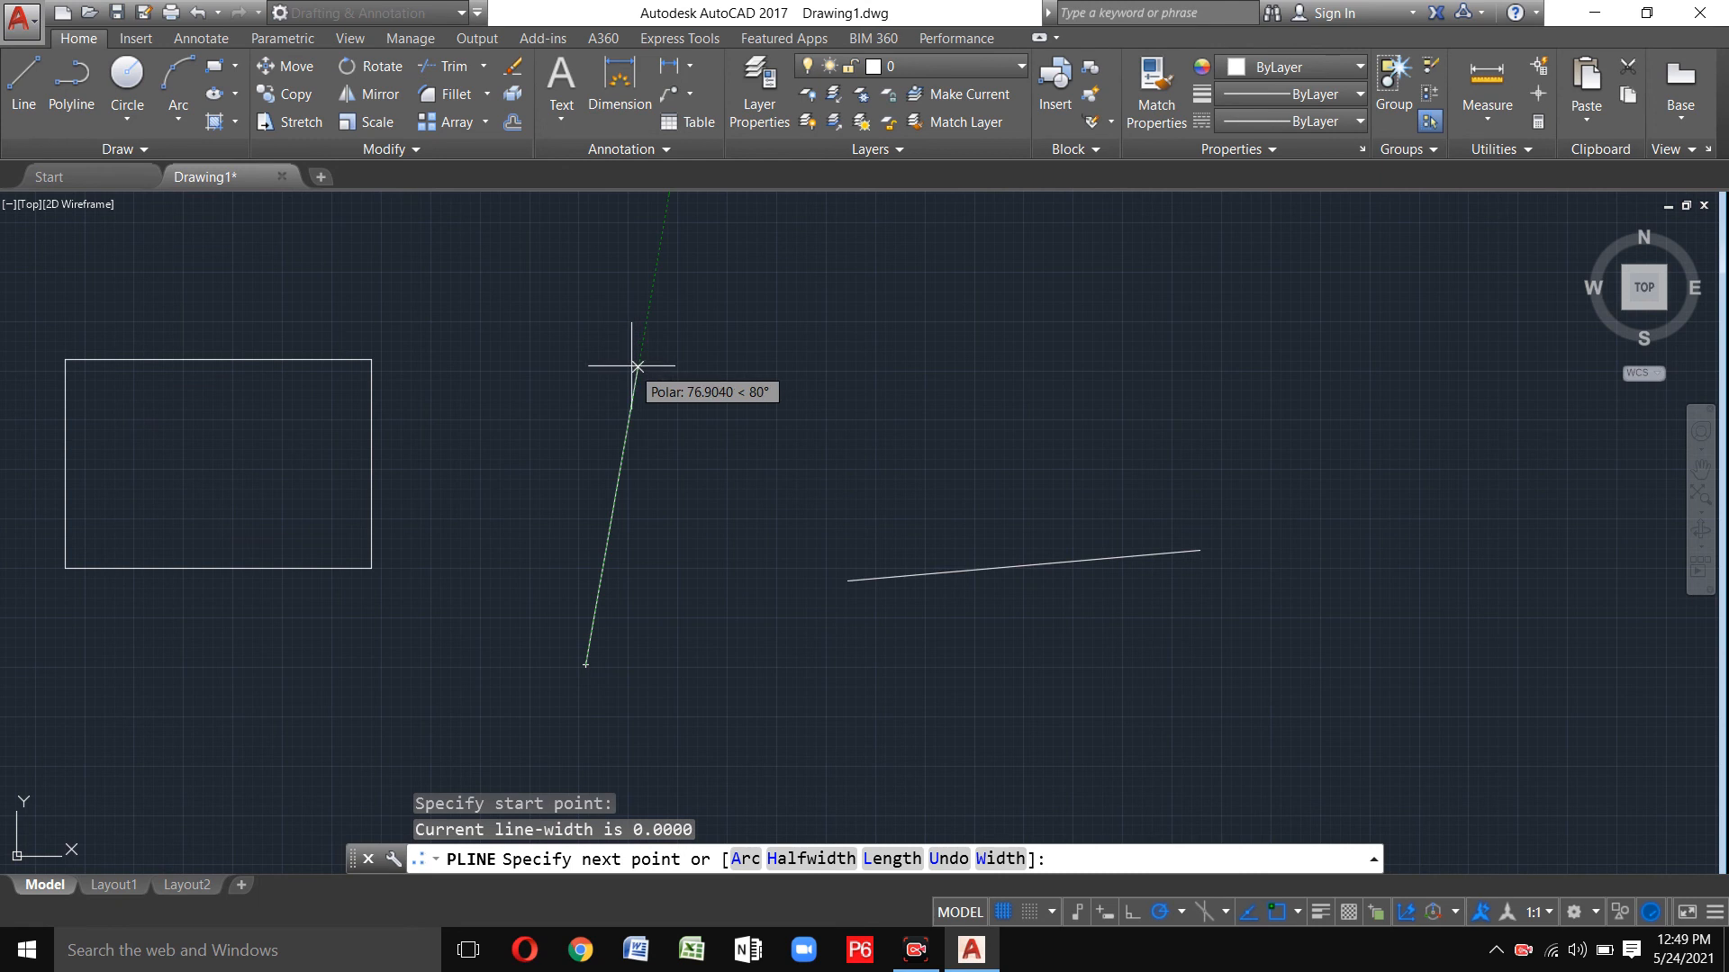
pyautogui.press('Escape')
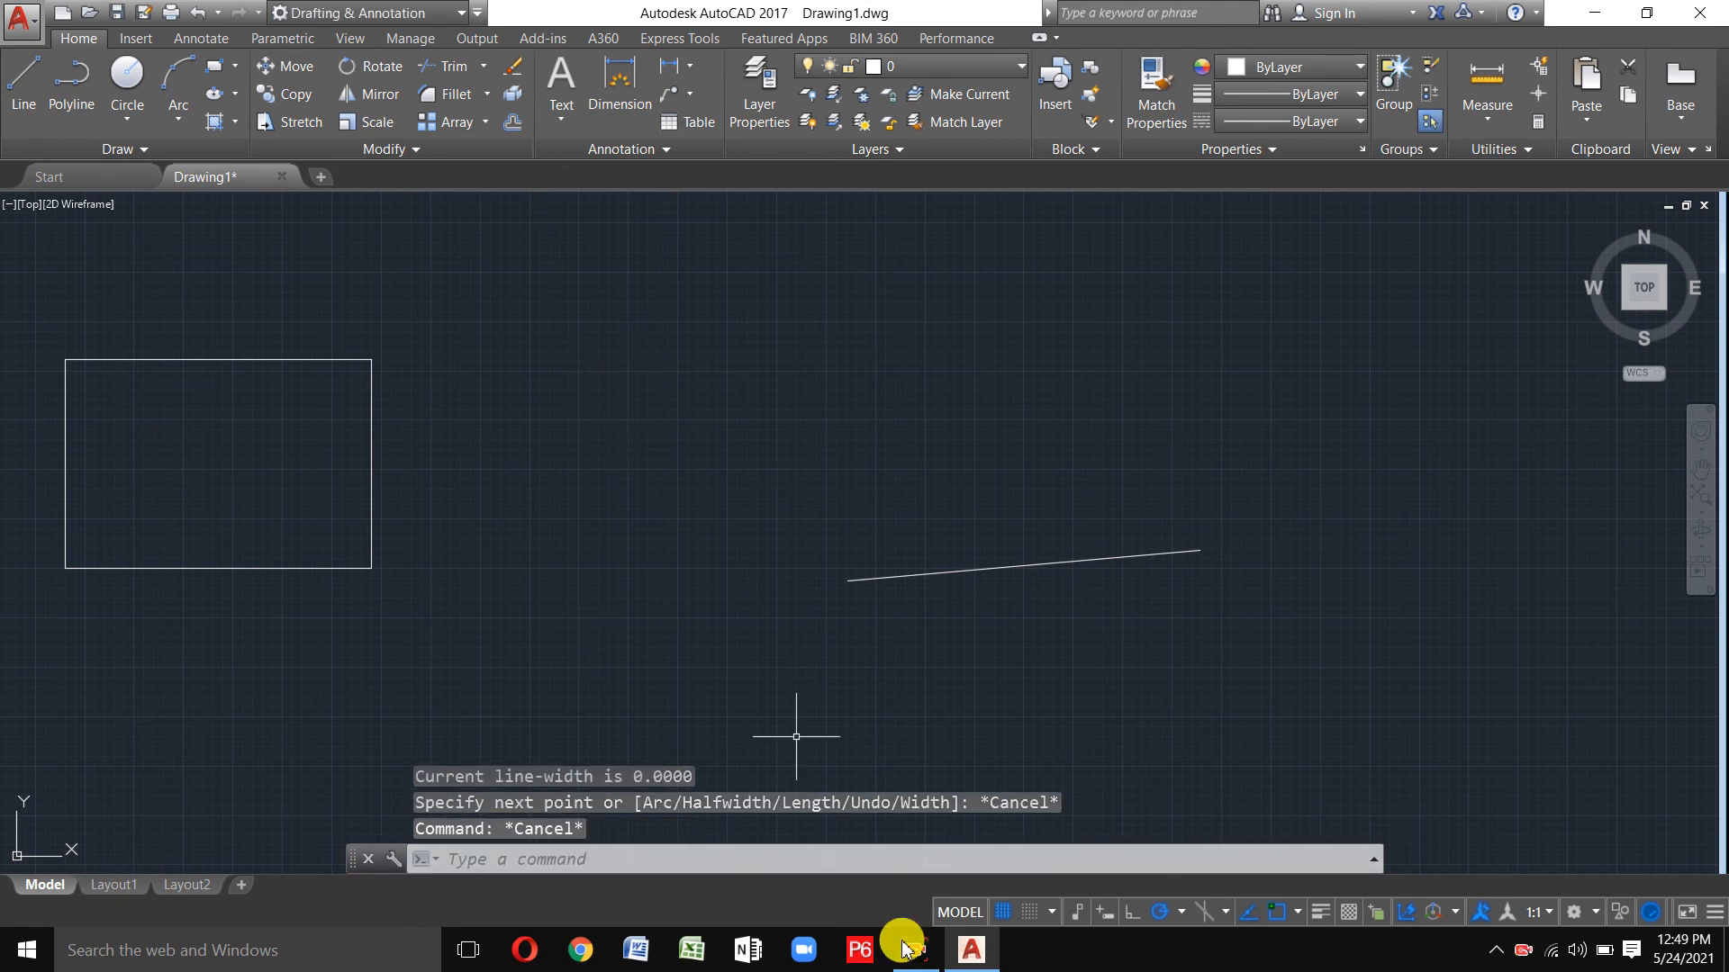